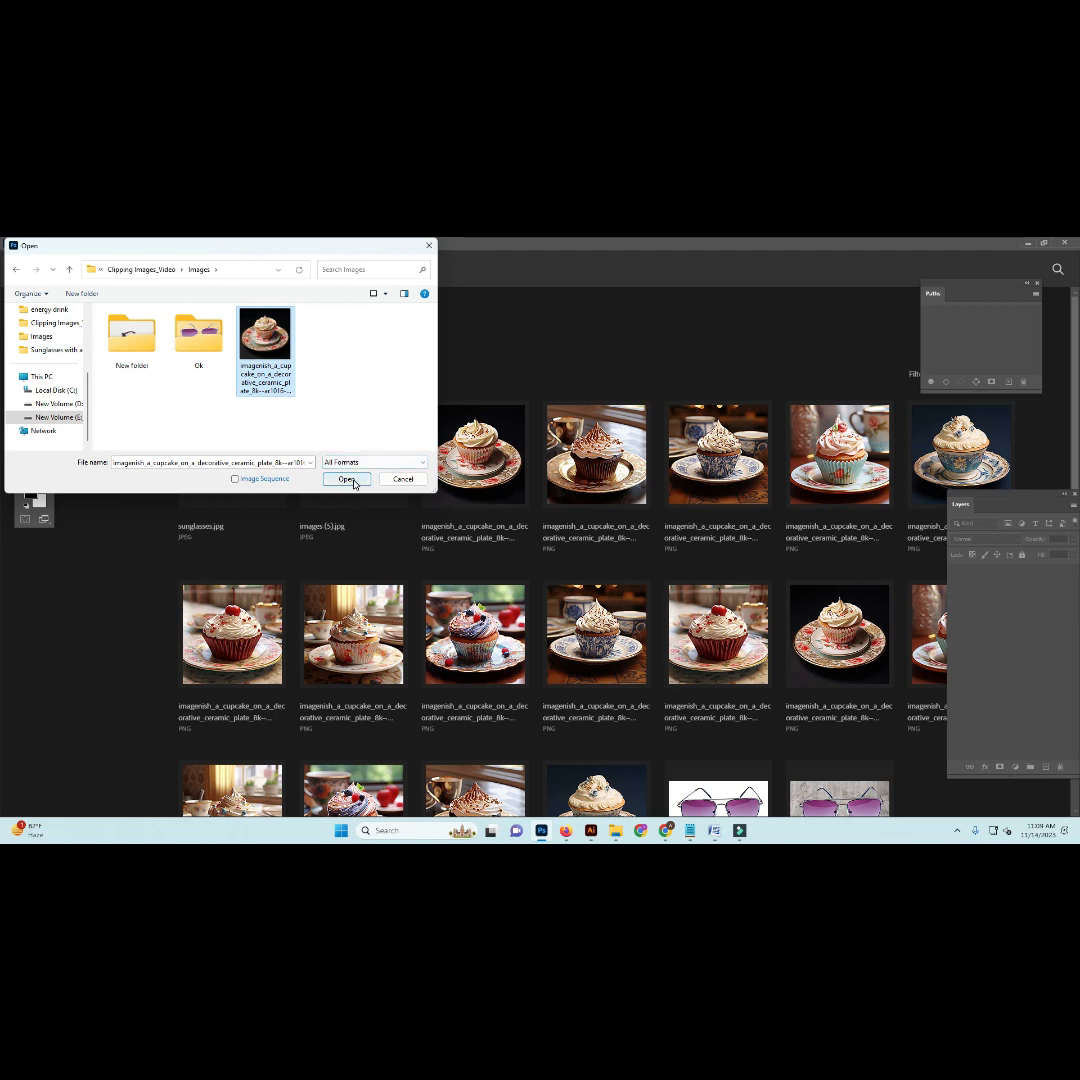
Step: Open the PNG image of the cupcake on a decorative plate and add a new empty path to it
{"action": "left_click", "coordinate": [345, 479]}
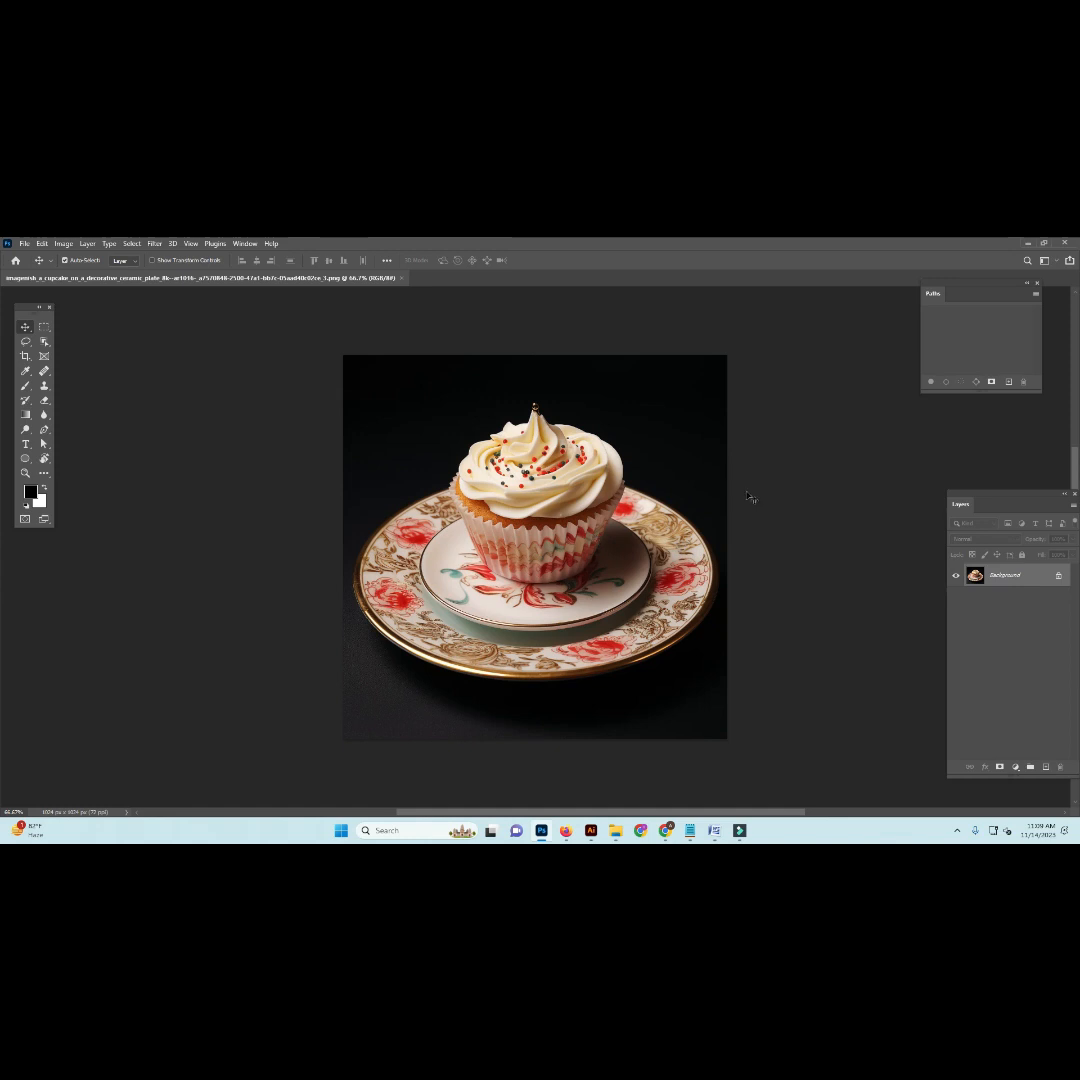
{"action": "left_click", "coordinate": [1009, 382]}
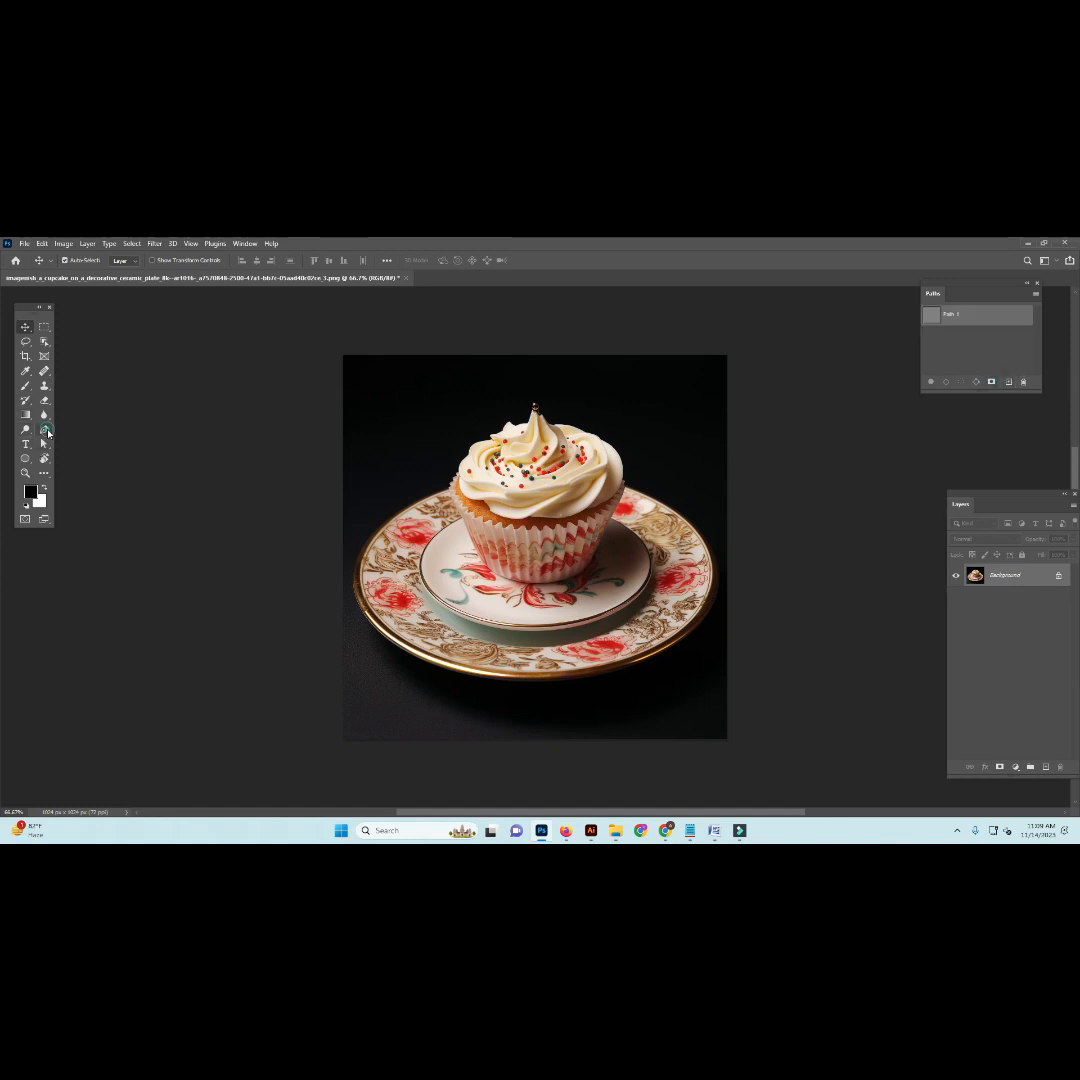
Step: Start a Pen tool outline at the frosting's right edge and trace it down around the wrapper tip to the plate
{"action": "key", "text": "p"}
{"action": "left_click", "coordinate": [574, 491], "text": "ctrl"}
{"action": "left_click", "coordinate": [574, 491], "text": "ctrl"}
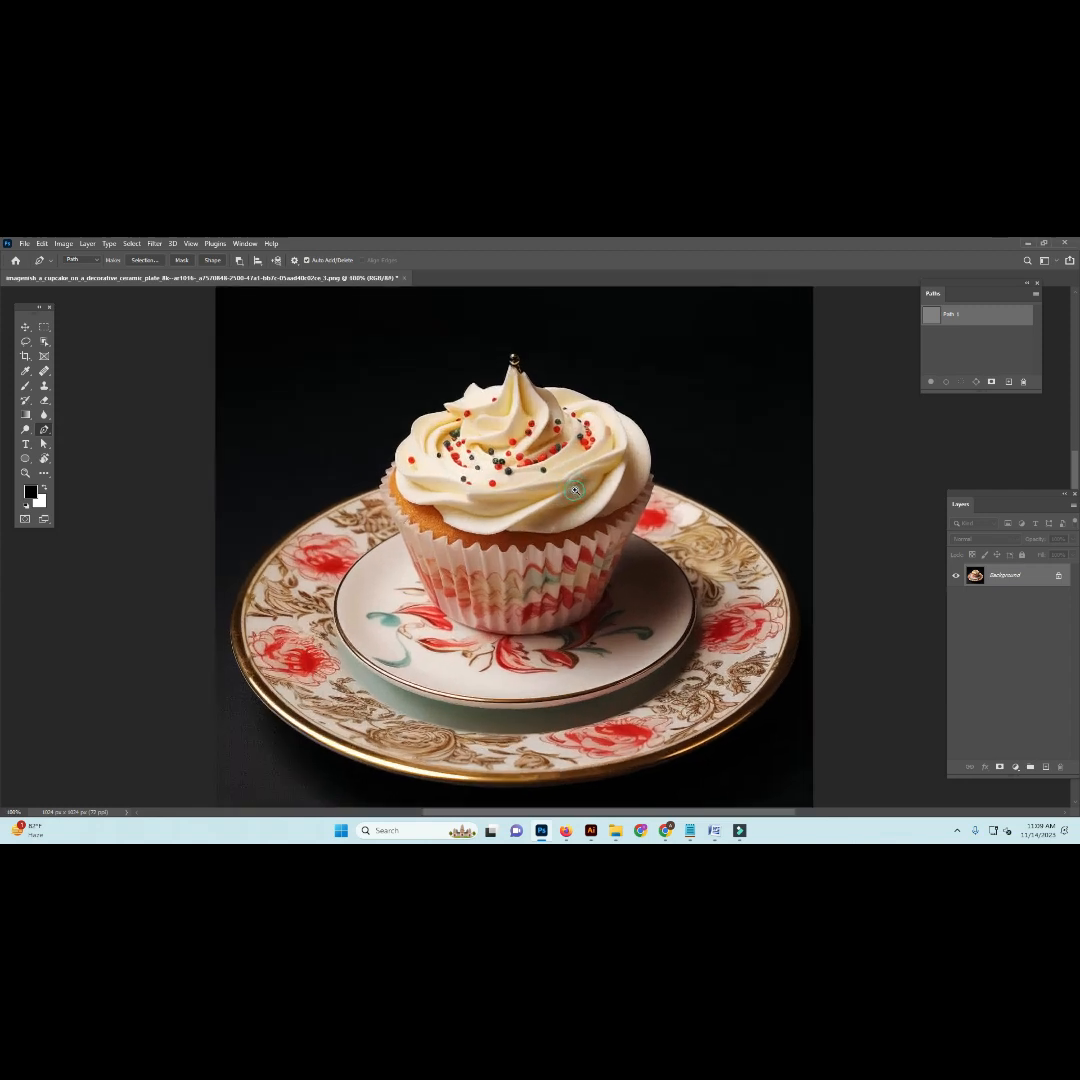
{"action": "left_click_drag", "start_coordinate": [700, 469], "coordinate": [624, 592]}
{"action": "left_click", "coordinate": [628, 590], "text": "ctrl"}
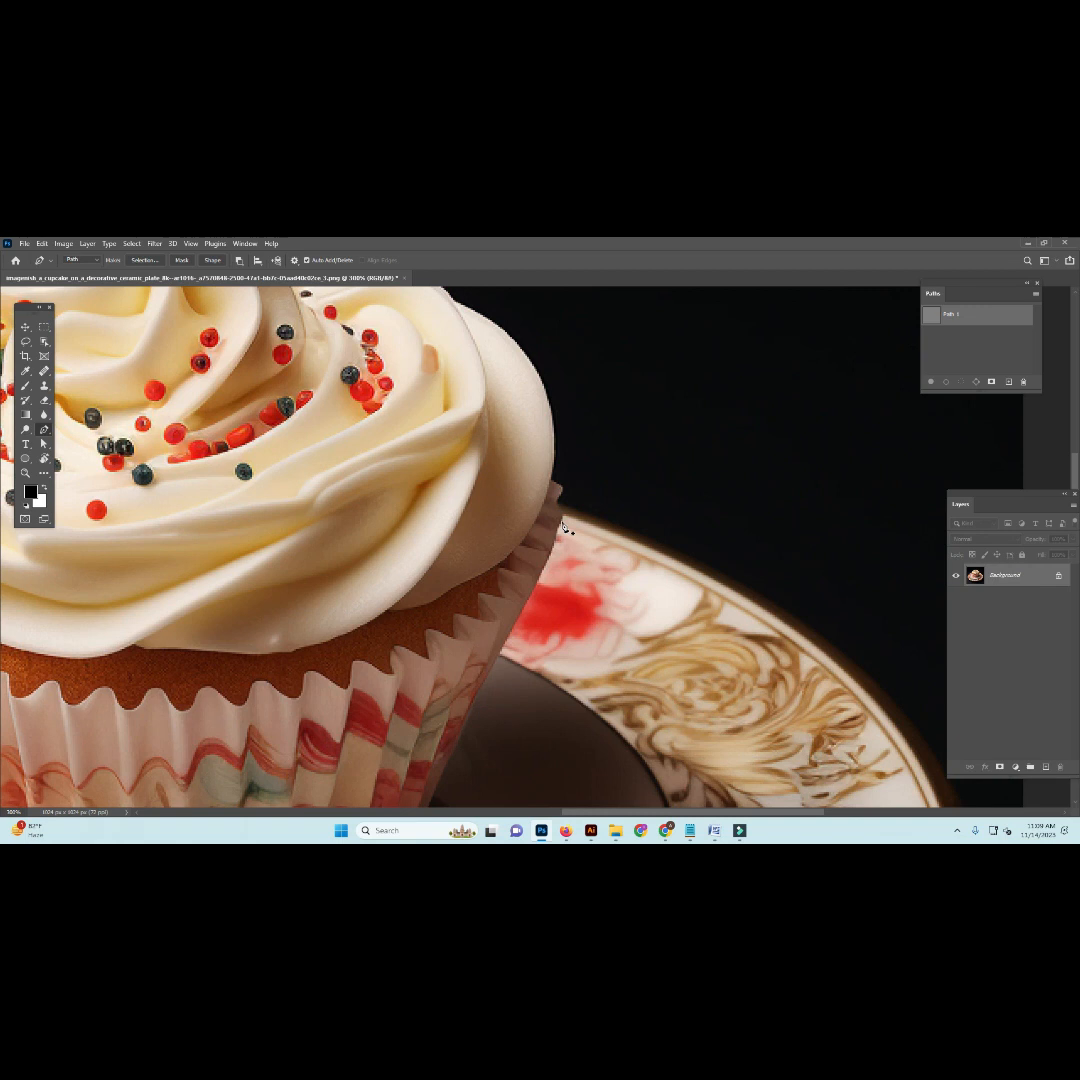
{"action": "left_click", "coordinate": [572, 533], "text": "ctrl"}
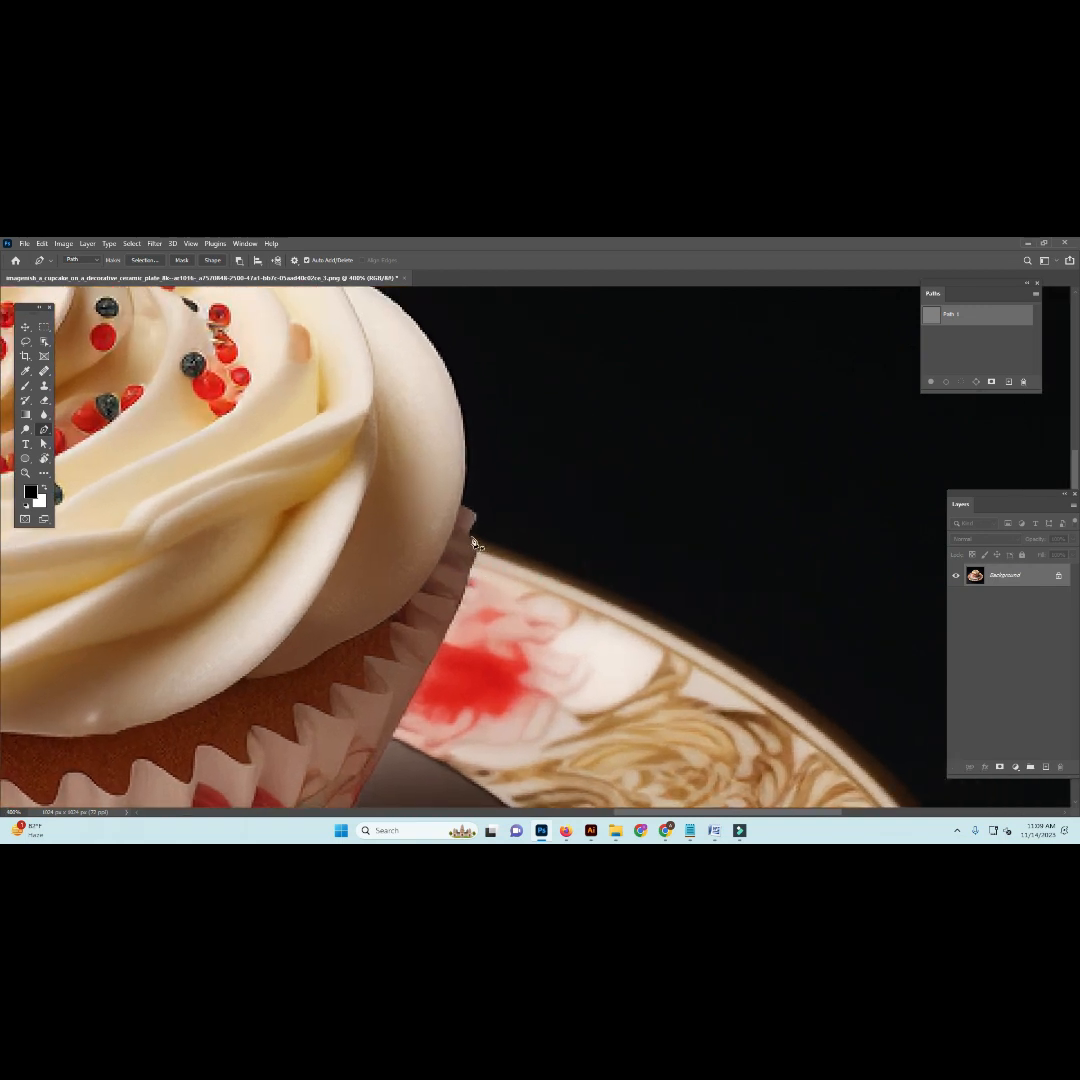
{"action": "left_click_drag", "start_coordinate": [470, 538], "coordinate": [588, 600]}
{"action": "left_click_drag", "start_coordinate": [660, 687], "coordinate": [525, 708]}
{"action": "left_click_drag", "start_coordinate": [290, 525], "coordinate": [406, 677]}
{"action": "left_click_drag", "start_coordinate": [234, 386], "coordinate": [430, 516]}
{"action": "left_click_drag", "start_coordinate": [532, 719], "coordinate": [540, 617]}
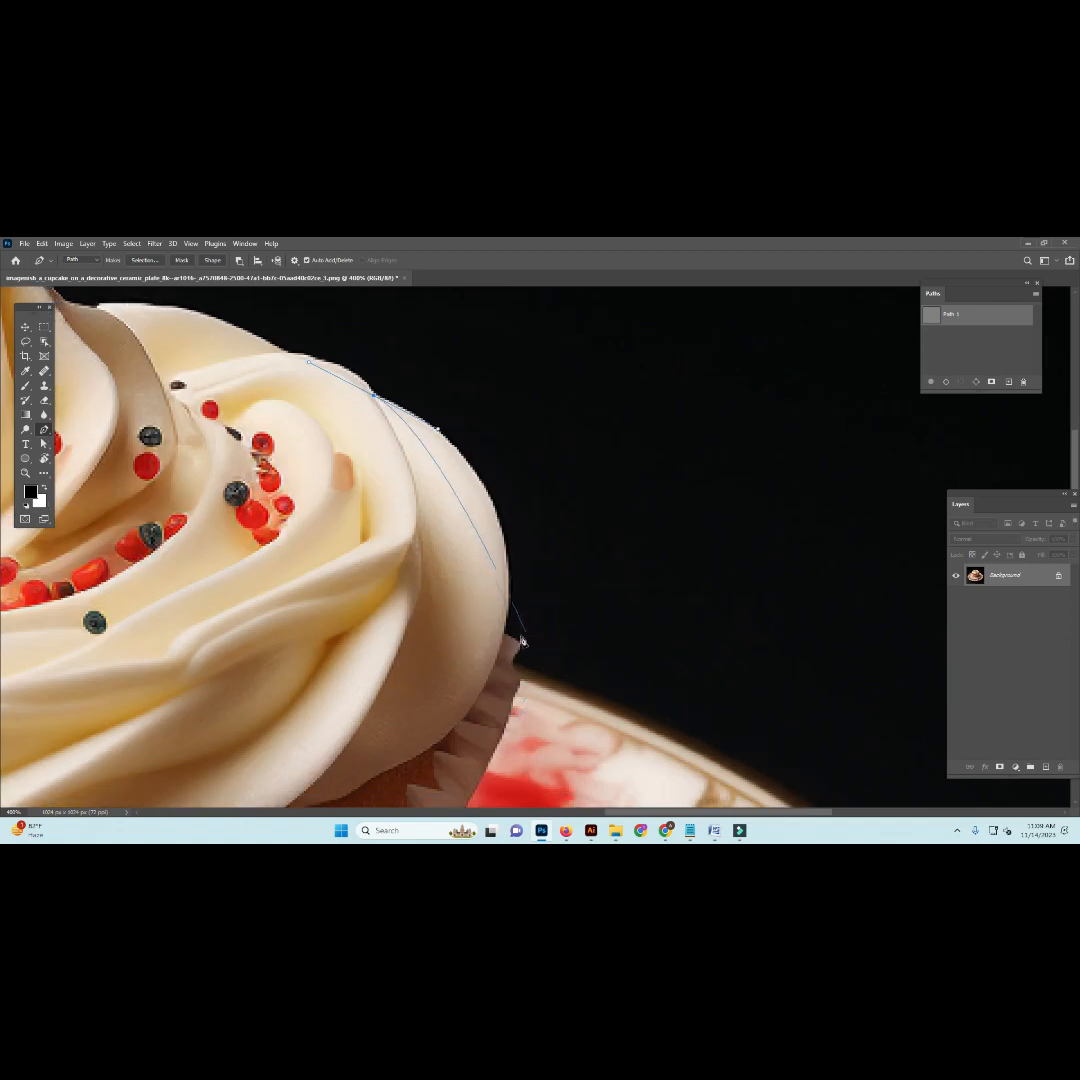
{"action": "left_click_drag", "start_coordinate": [496, 517], "coordinate": [517, 571]}
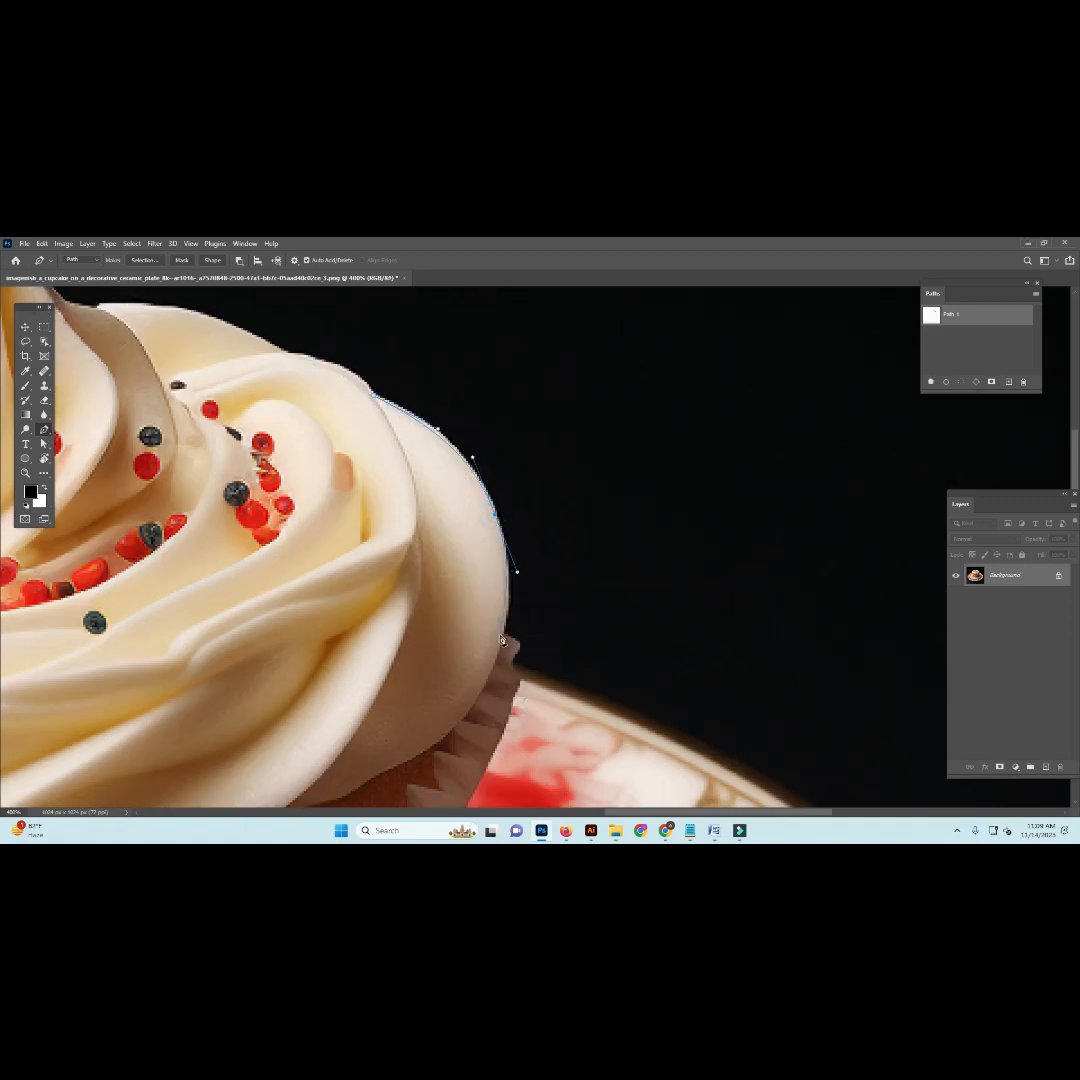
{"action": "left_click_drag", "start_coordinate": [502, 637], "coordinate": [515, 645]}
{"action": "left_click", "coordinate": [504, 670]}
Step: Extend the path with curved segments along the plate's upper-right rim
{"action": "scroll", "coordinate": [470, 656], "scroll_direction": "down", "scroll_amount": 3}
{"action": "scroll", "coordinate": [470, 656], "scroll_direction": "right", "scroll_amount": 5}
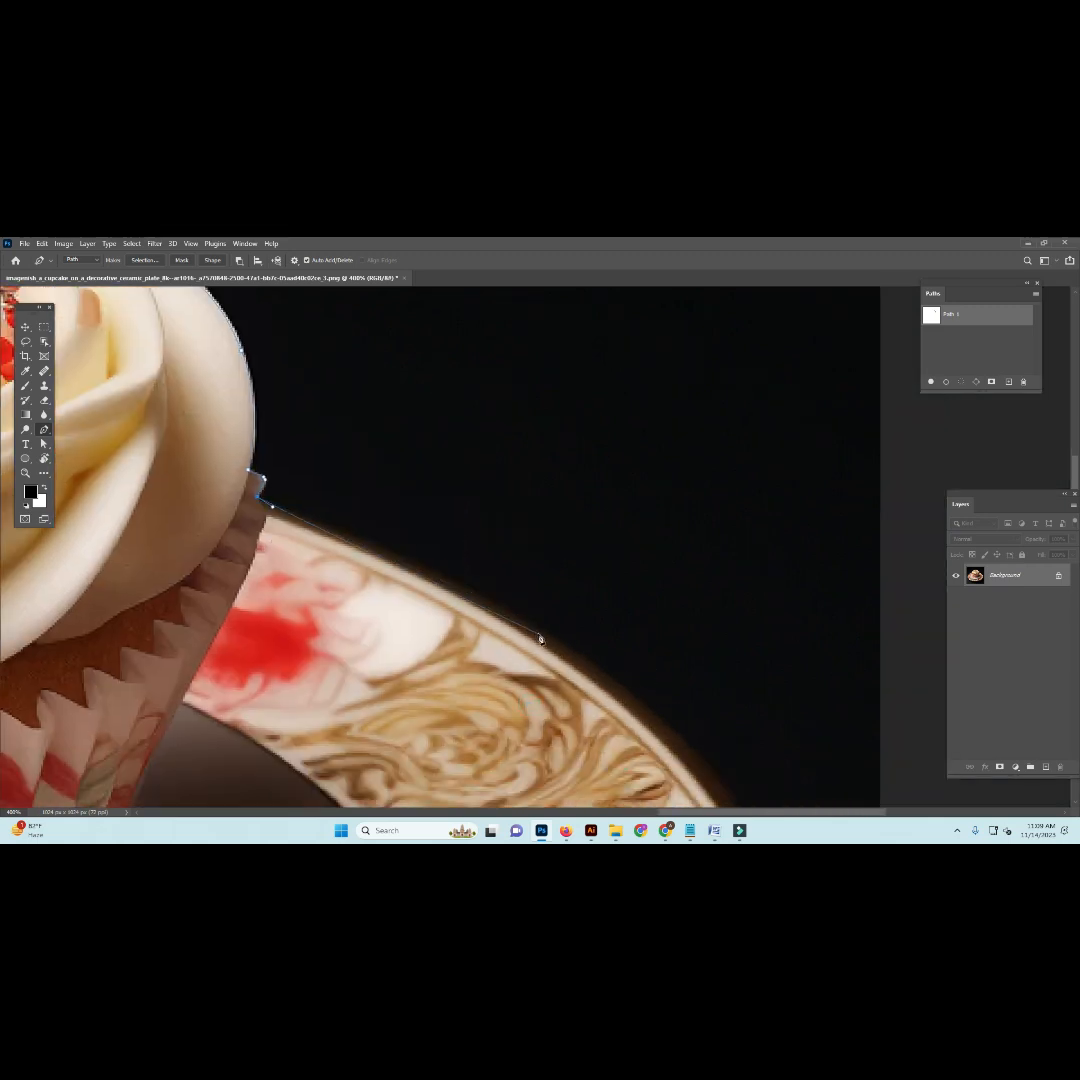
{"action": "left_click_drag", "start_coordinate": [541, 633], "coordinate": [670, 721]}
{"action": "scroll", "coordinate": [665, 718], "scroll_direction": "down", "scroll_amount": 5}
{"action": "scroll", "coordinate": [665, 718], "scroll_direction": "right", "scroll_amount": 4}
{"action": "left_click_drag", "start_coordinate": [595, 675], "coordinate": [637, 630]}
{"action": "left_click_drag", "start_coordinate": [647, 541], "coordinate": [672, 611]}
Step: Adjust the direction handles of the upper-right rim anchors so the curve hugs the plate's outer edge
{"action": "scroll", "coordinate": [672, 600], "scroll_direction": "up", "scroll_amount": 2}
{"action": "scroll", "coordinate": [672, 600], "scroll_direction": "left", "scroll_amount": 1}
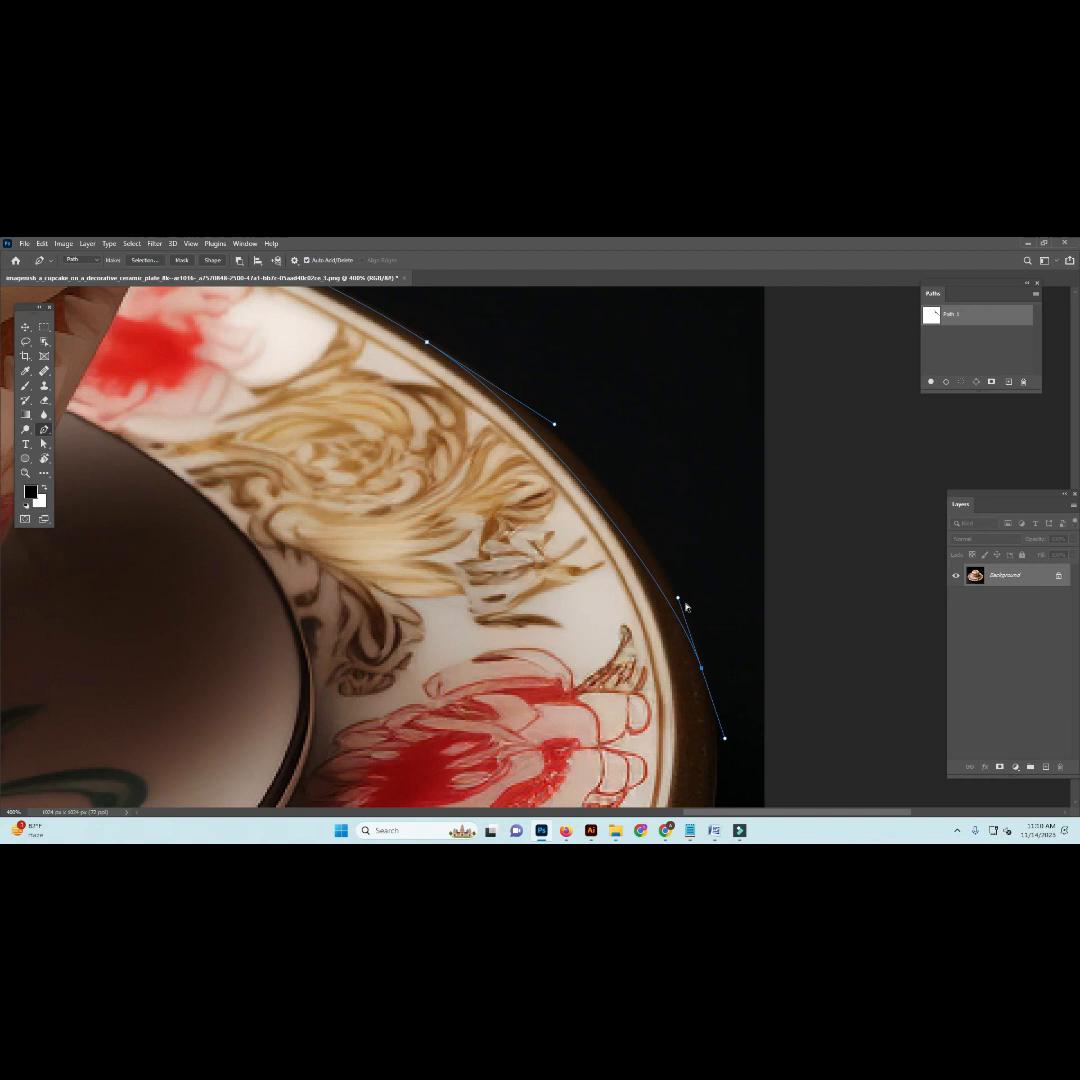
{"action": "left_click_drag", "start_coordinate": [678, 601], "coordinate": [634, 497]}
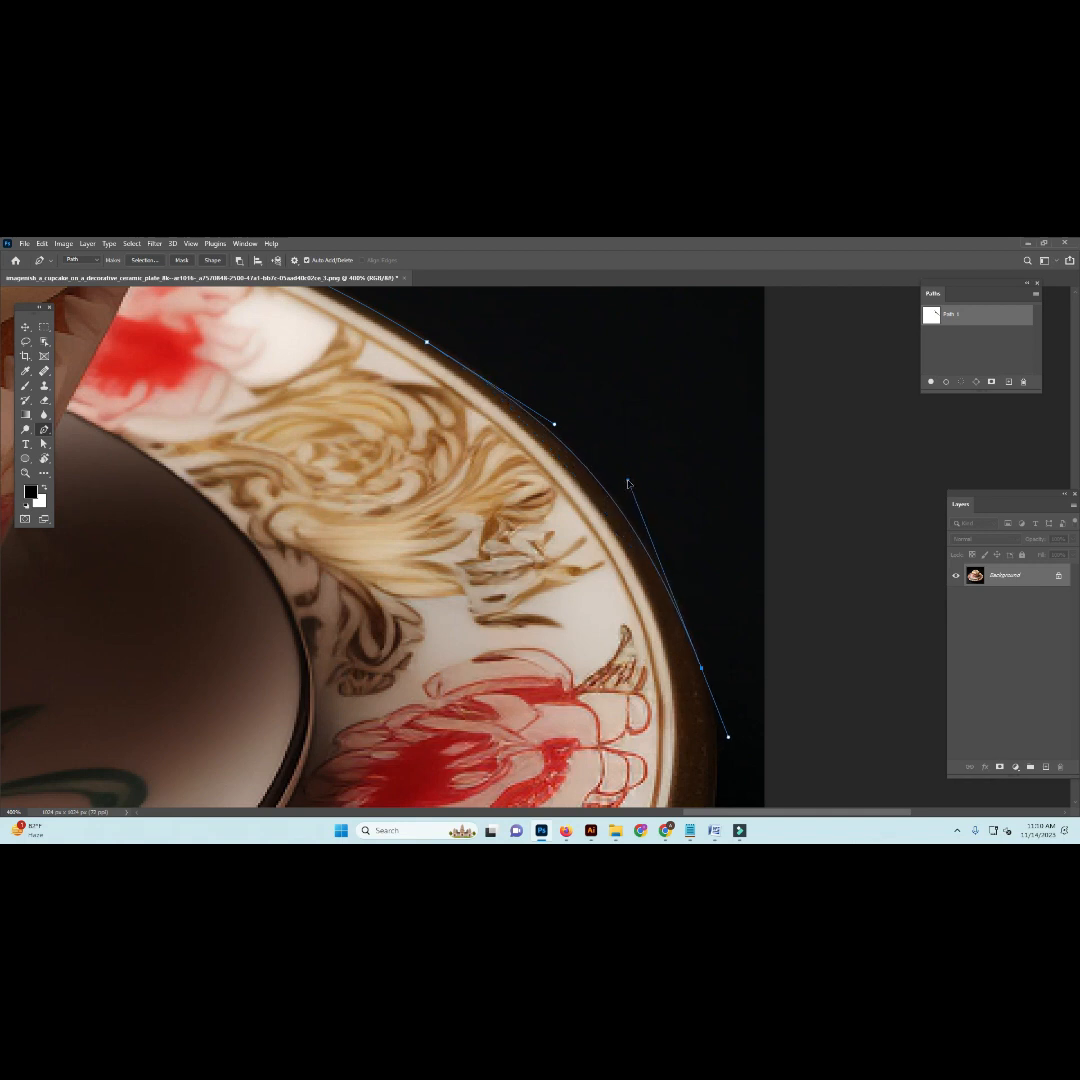
{"action": "scroll", "coordinate": [499, 446], "scroll_direction": "up", "scroll_amount": 2}
{"action": "scroll", "coordinate": [499, 446], "scroll_direction": "left", "scroll_amount": 1}
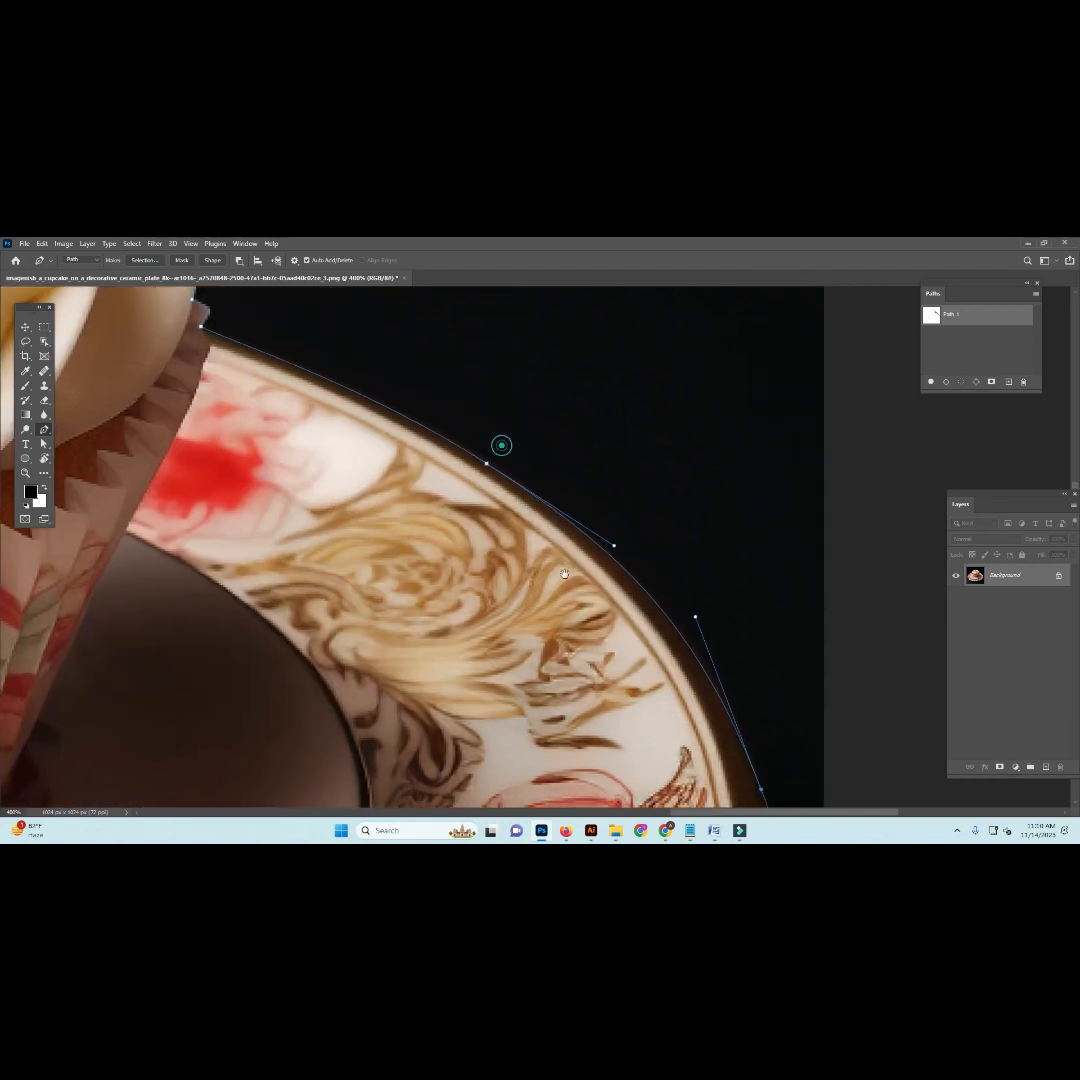
{"action": "left_click_drag", "start_coordinate": [619, 557], "coordinate": [594, 540]}
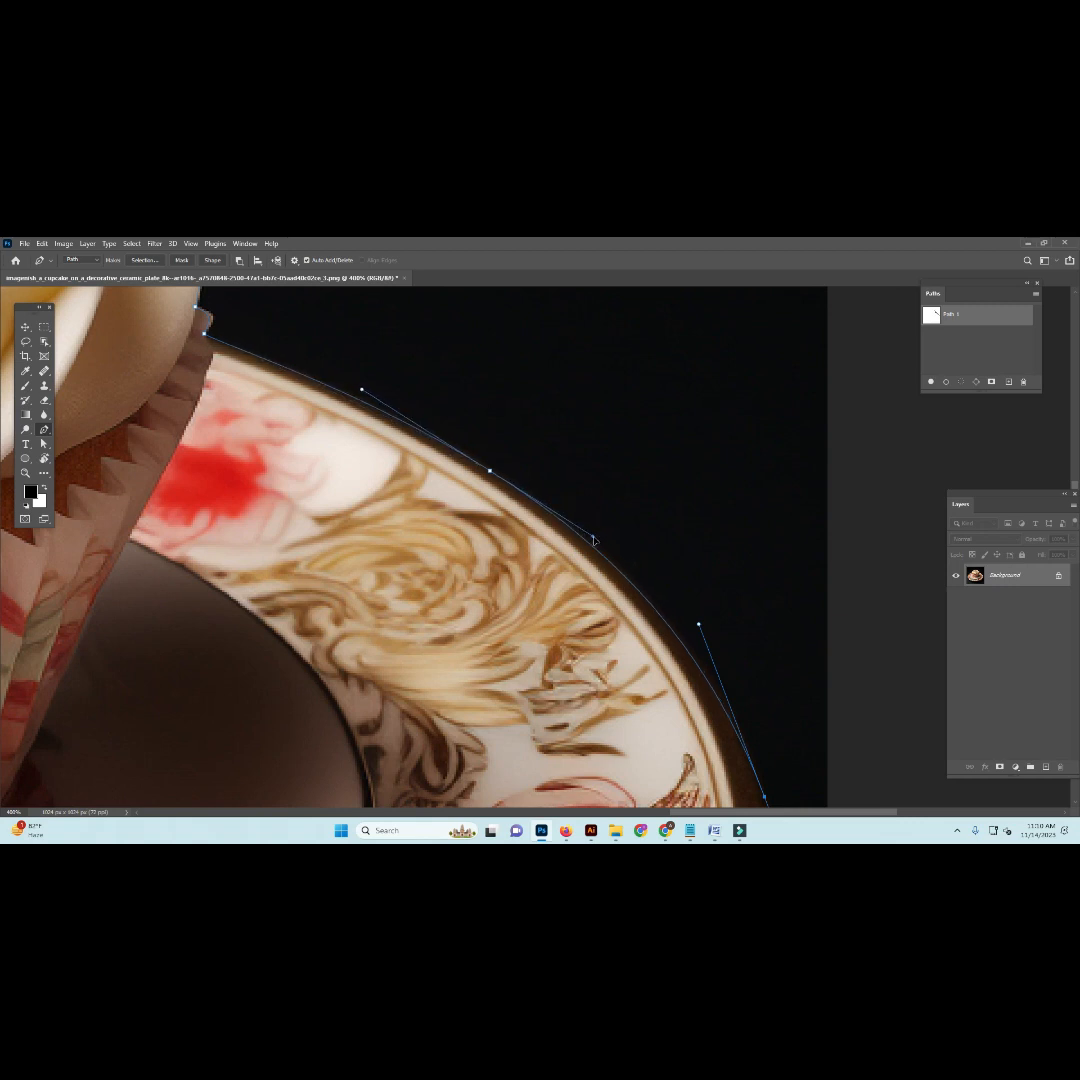
Step: Continue the path around the plate's far-right rim and reshape the curve with its direction handle
{"action": "scroll", "coordinate": [705, 741], "scroll_direction": "down", "scroll_amount": 7}
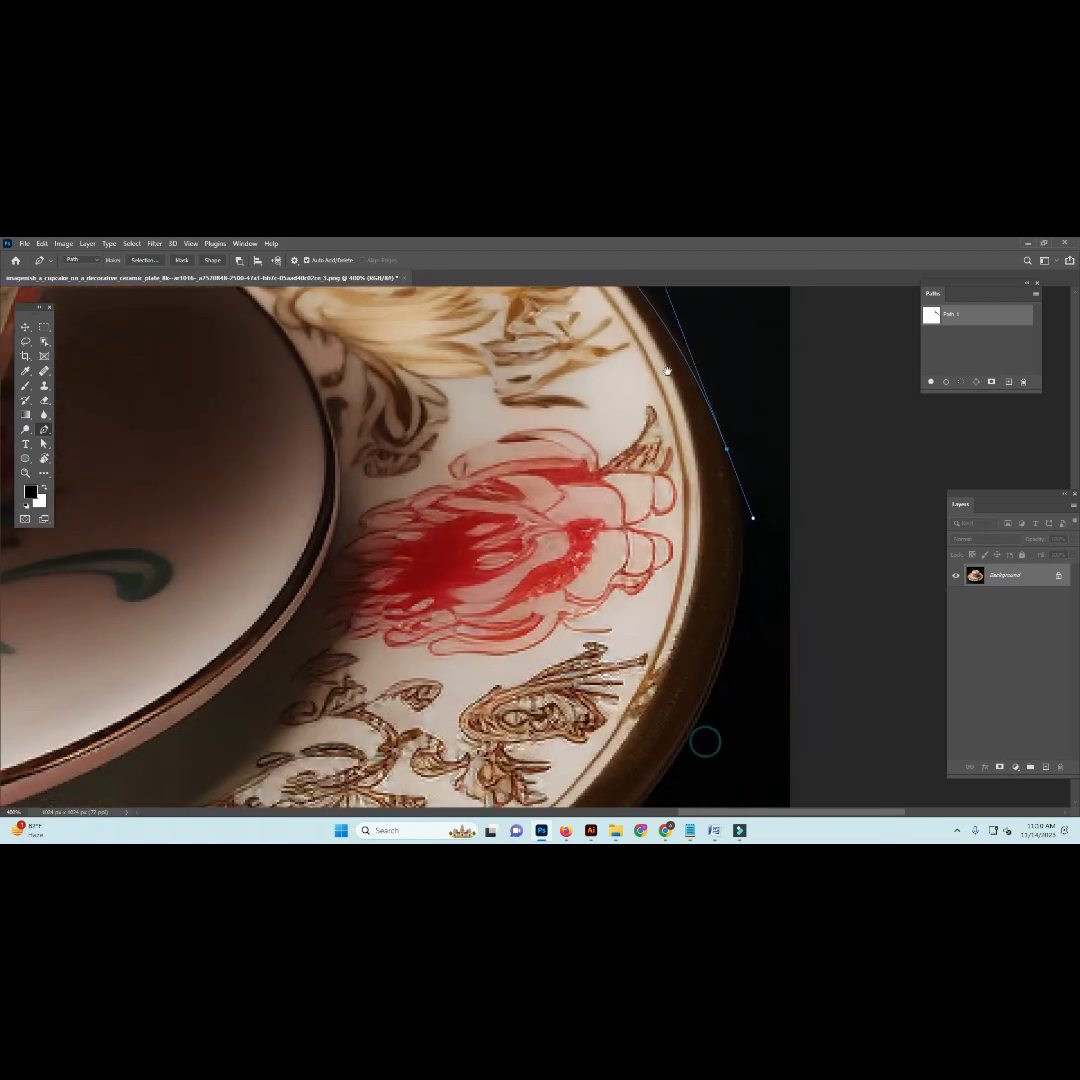
{"action": "left_click_drag", "start_coordinate": [686, 655], "coordinate": [609, 762]}
{"action": "left_click_drag", "start_coordinate": [683, 597], "coordinate": [675, 703]}
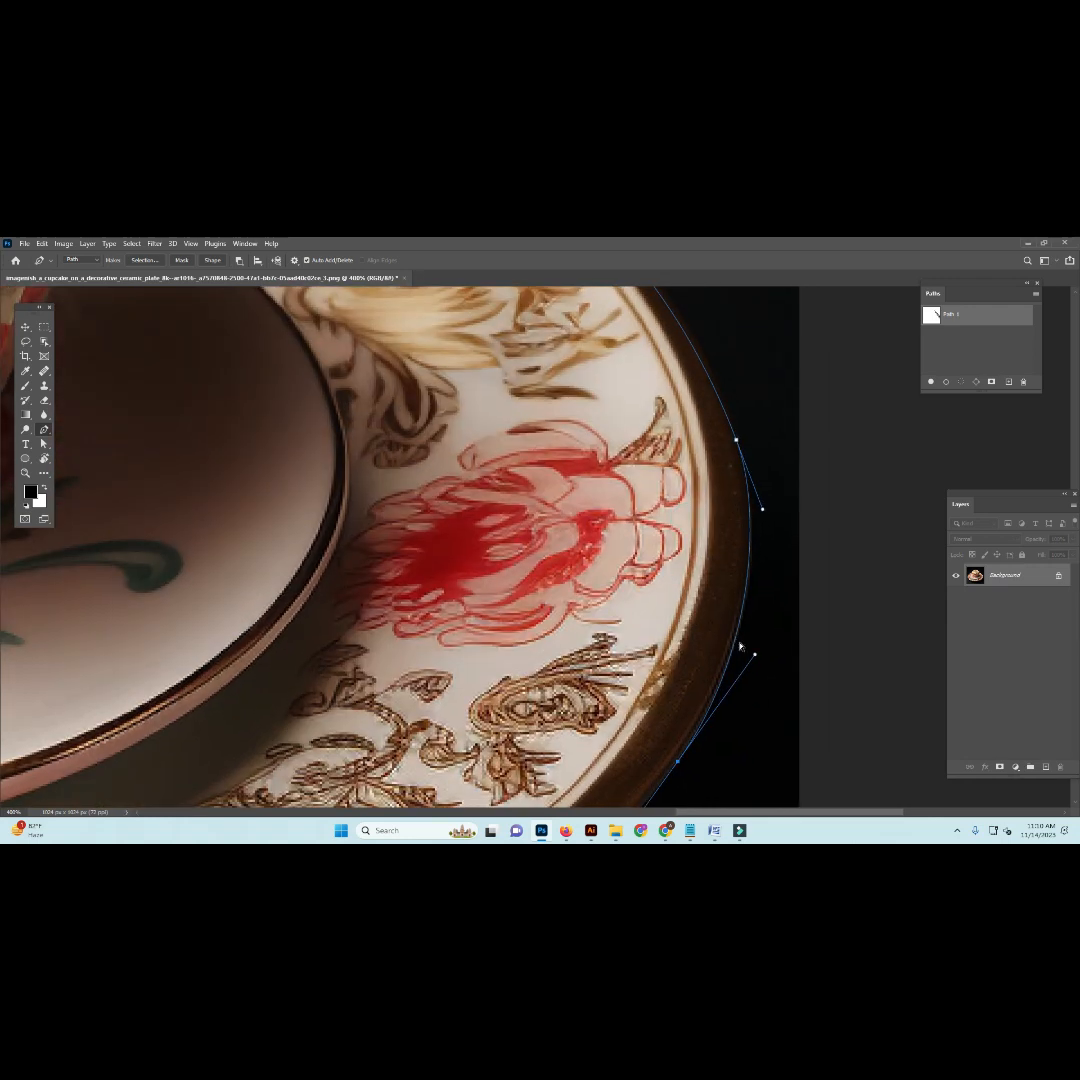
{"action": "left_click_drag", "start_coordinate": [756, 659], "coordinate": [778, 621]}
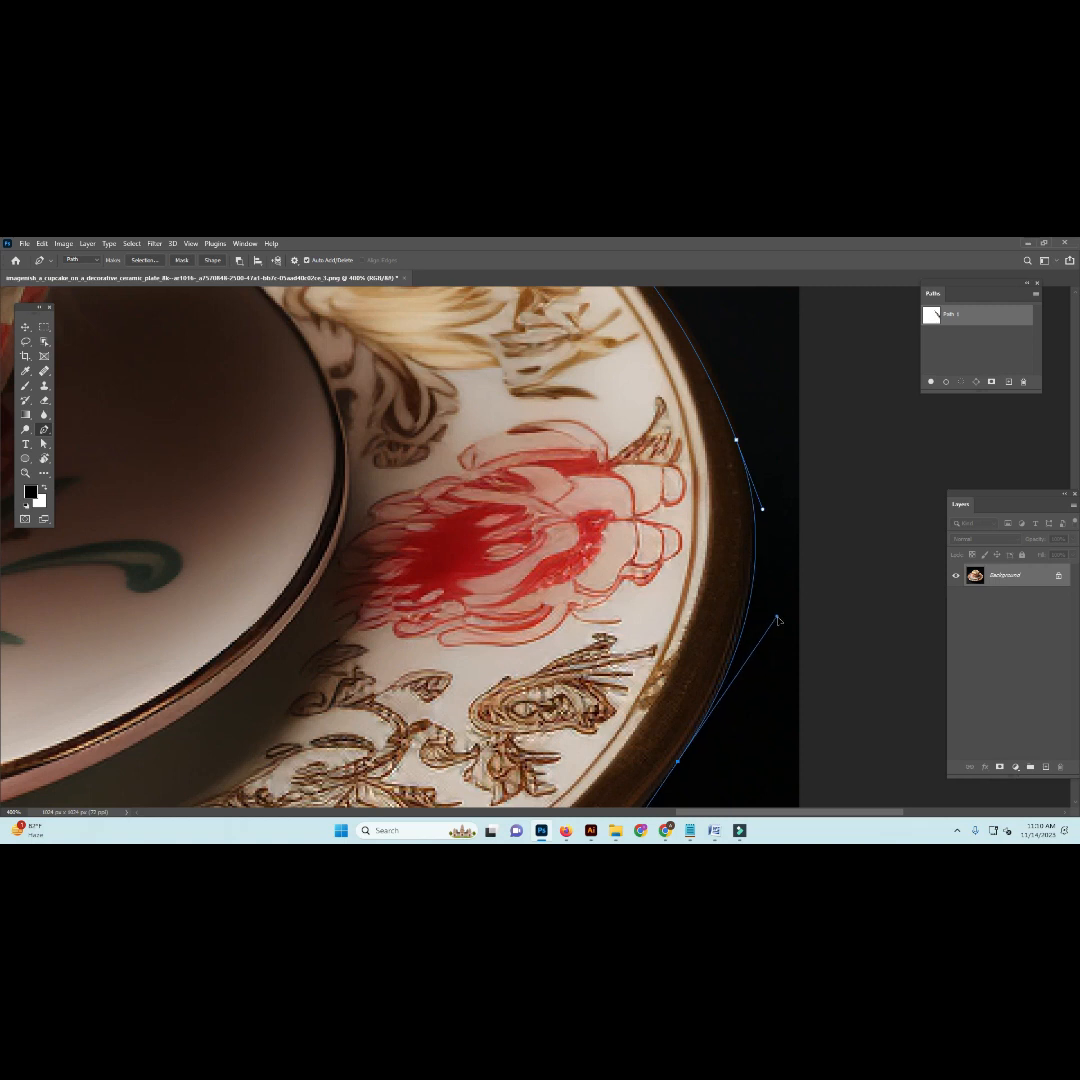
Step: Trace the plate's lower-right gold rim with a long curved path segment
{"action": "left_click_drag", "start_coordinate": [377, 722], "coordinate": [552, 524]}
{"action": "left_click_drag", "start_coordinate": [451, 699], "coordinate": [535, 644]}
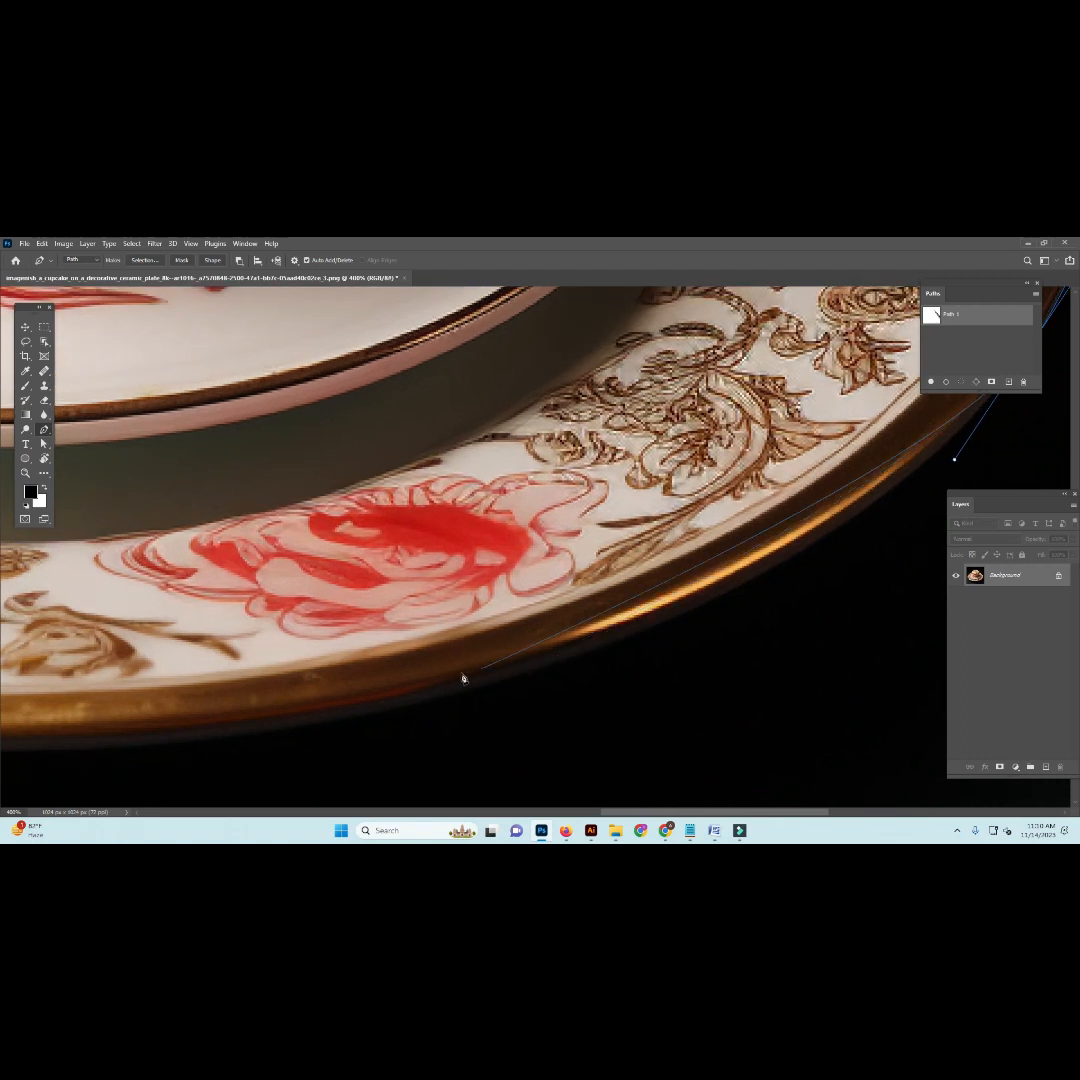
{"action": "left_click_drag", "start_coordinate": [402, 692], "coordinate": [316, 713]}
{"action": "left_click_drag", "start_coordinate": [537, 668], "coordinate": [619, 660]}
Step: Carry the path along the bottom of the plate's gold rim, undoing a misplaced action on the way
{"action": "left_click_drag", "start_coordinate": [448, 664], "coordinate": [976, 597]}
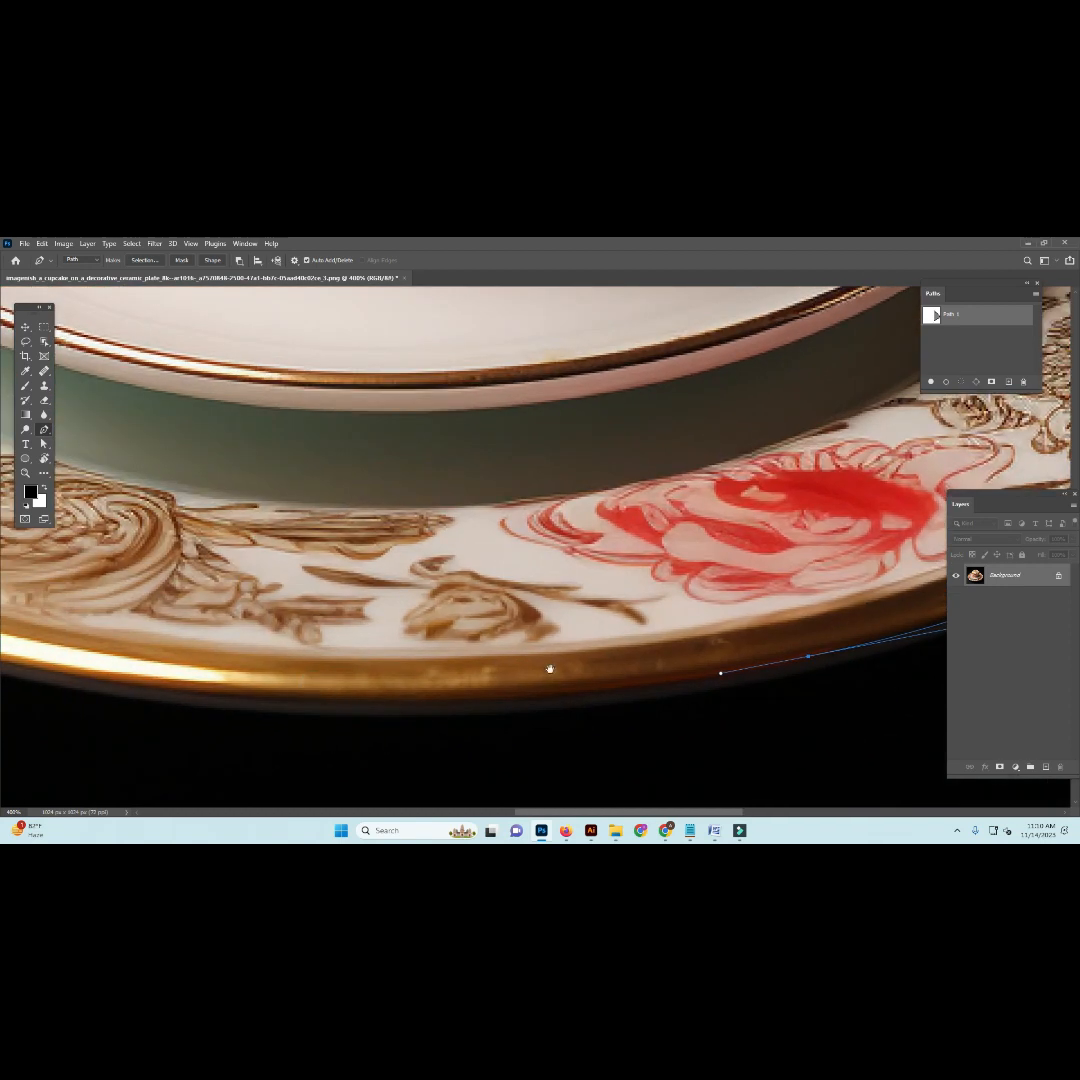
{"action": "left_click_drag", "start_coordinate": [191, 700], "coordinate": [276, 711]}
{"action": "key", "text": "ctrl+z"}
{"action": "left_click_drag", "start_coordinate": [477, 687], "coordinate": [519, 681]}
{"action": "left_click_drag", "start_coordinate": [408, 692], "coordinate": [571, 740]}
{"action": "scroll", "coordinate": [145, 680], "scroll_direction": "down", "scroll_amount": 2}
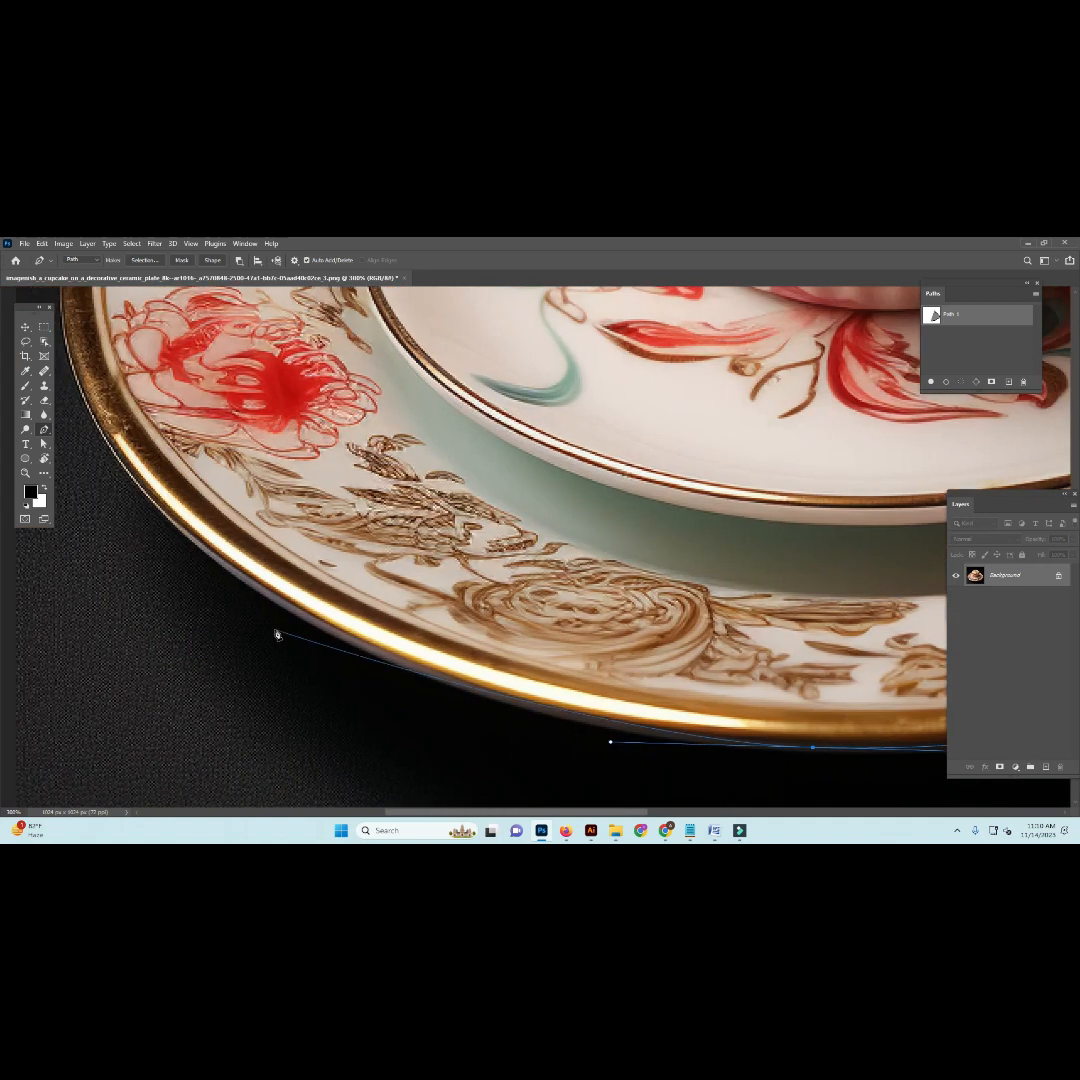
Step: Trace the plate's lower-left rim with curved segments up to its leftmost edge
{"action": "left_click_drag", "start_coordinate": [358, 648], "coordinate": [247, 594]}
{"action": "left_click_drag", "start_coordinate": [146, 474], "coordinate": [193, 511]}
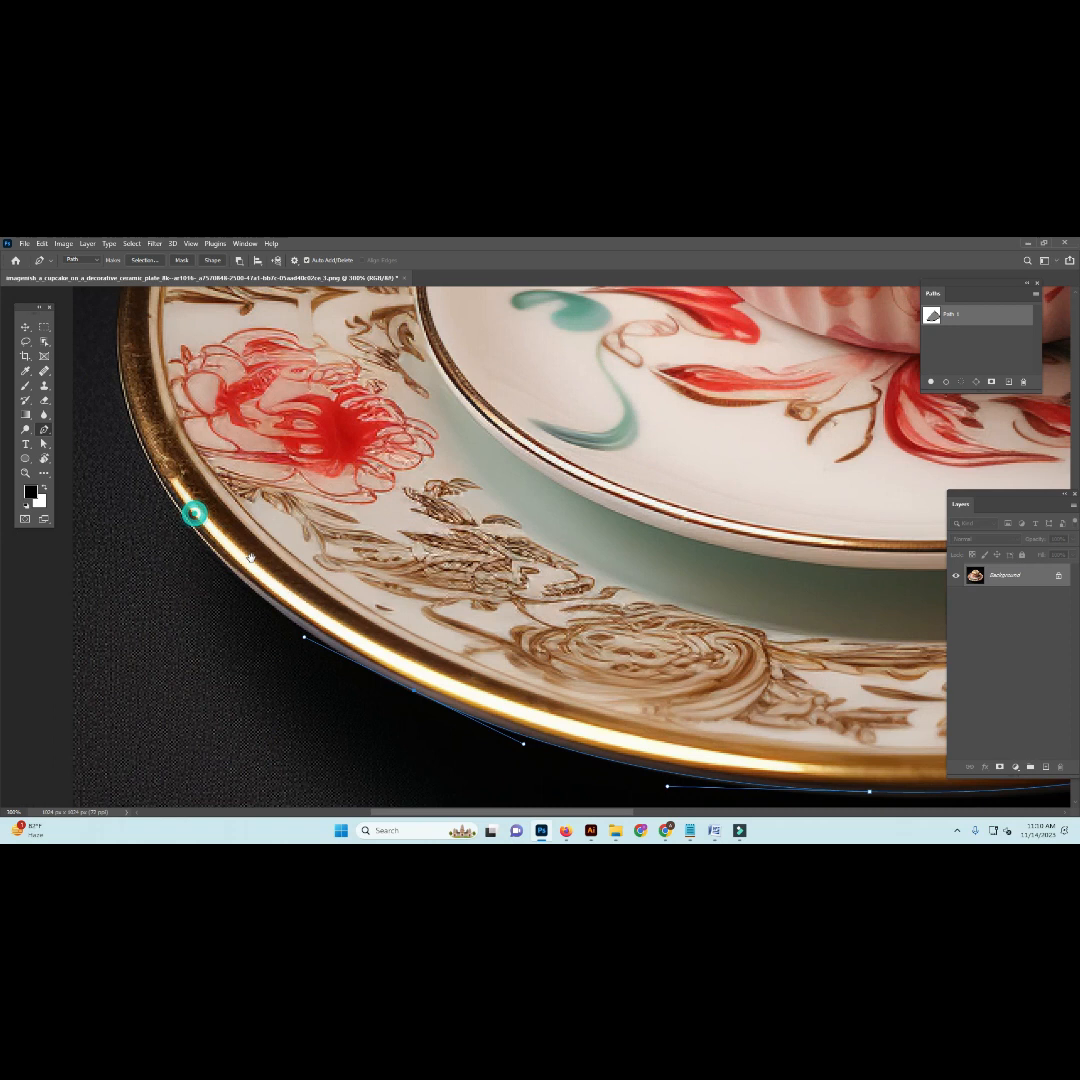
{"action": "left_click_drag", "start_coordinate": [229, 443], "coordinate": [377, 538]}
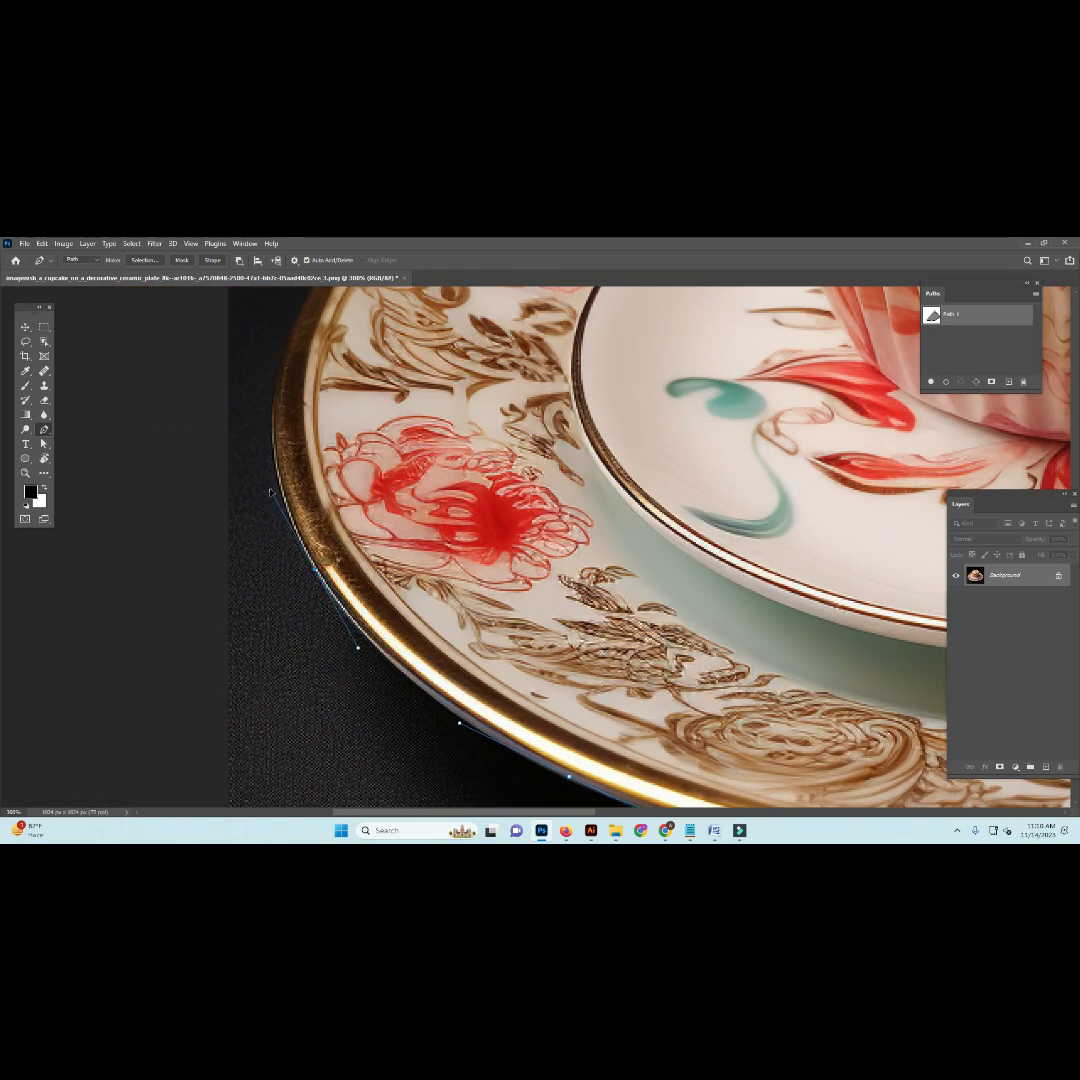
{"action": "left_click_drag", "start_coordinate": [275, 454], "coordinate": [293, 622]}
{"action": "left_click_drag", "start_coordinate": [299, 532], "coordinate": [312, 466]}
Step: Continue the path along the plate's upper-left rim until it meets the cupcake wrapper
{"action": "left_click_drag", "start_coordinate": [379, 419], "coordinate": [346, 594]}
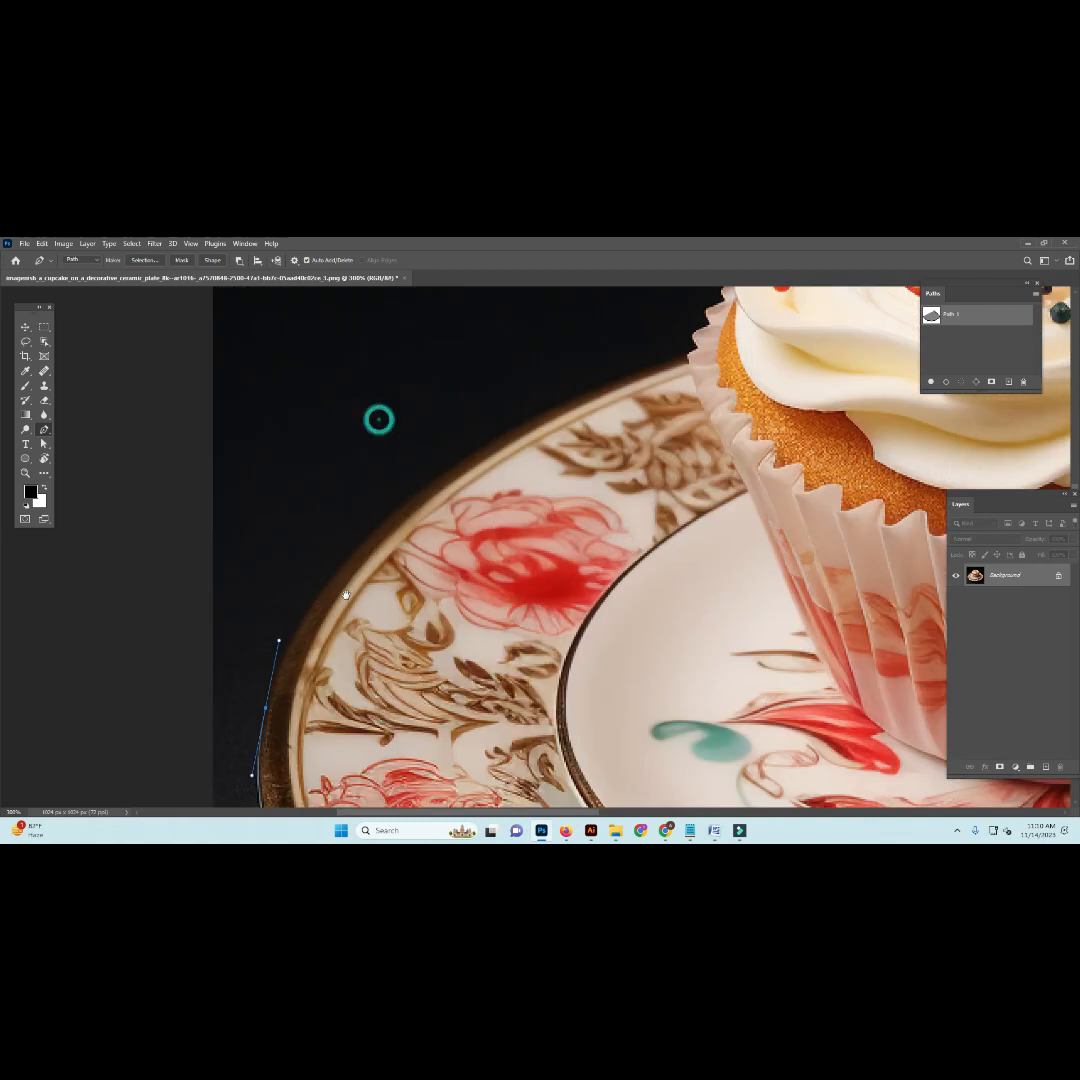
{"action": "left_click_drag", "start_coordinate": [391, 517], "coordinate": [375, 656]}
{"action": "left_click", "coordinate": [420, 557]}
{"action": "left_click", "coordinate": [468, 540]}
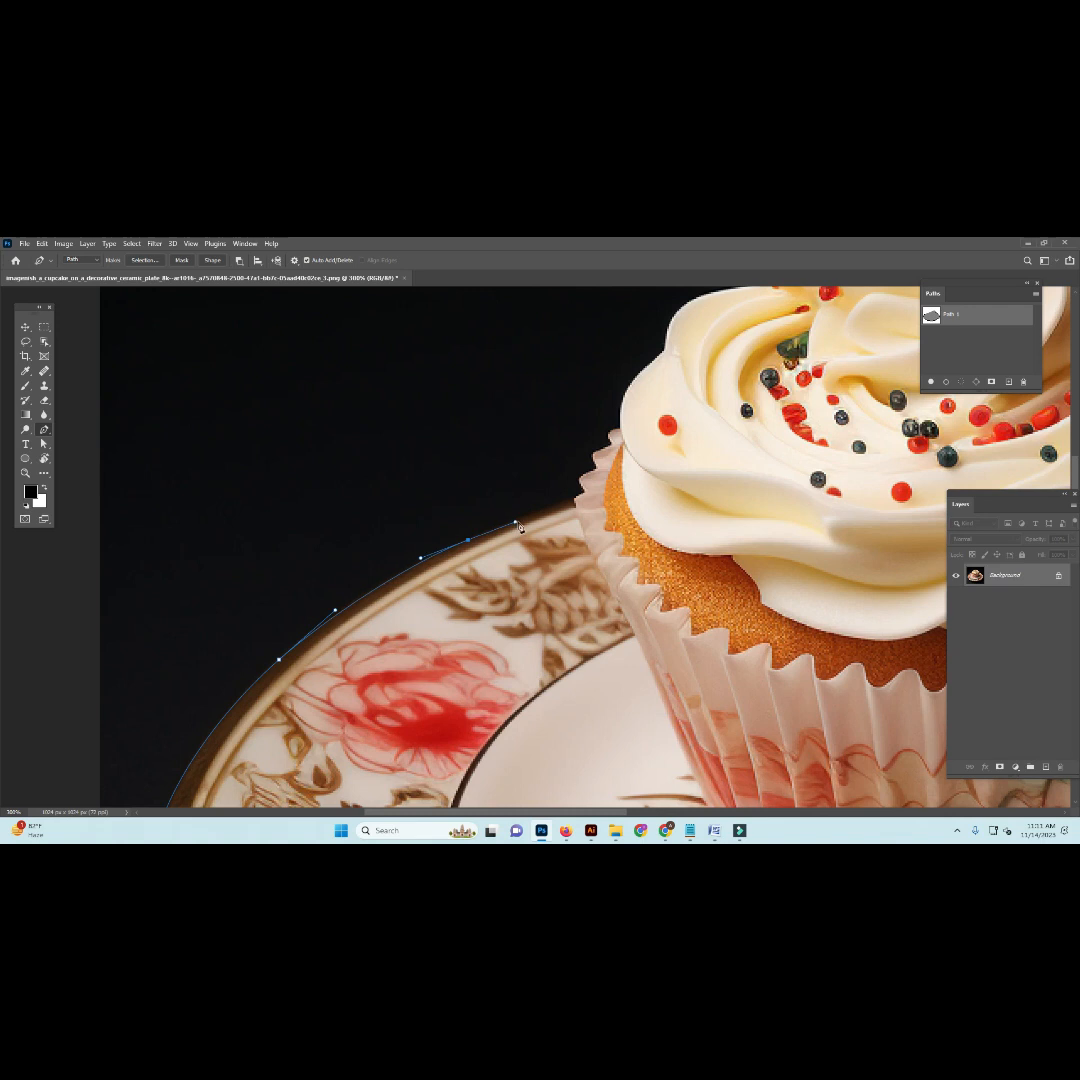
{"action": "scroll", "coordinate": [530, 532], "scroll_direction": "up", "scroll_amount": 4}
{"action": "scroll", "coordinate": [530, 532], "scroll_direction": "right", "scroll_amount": 7}
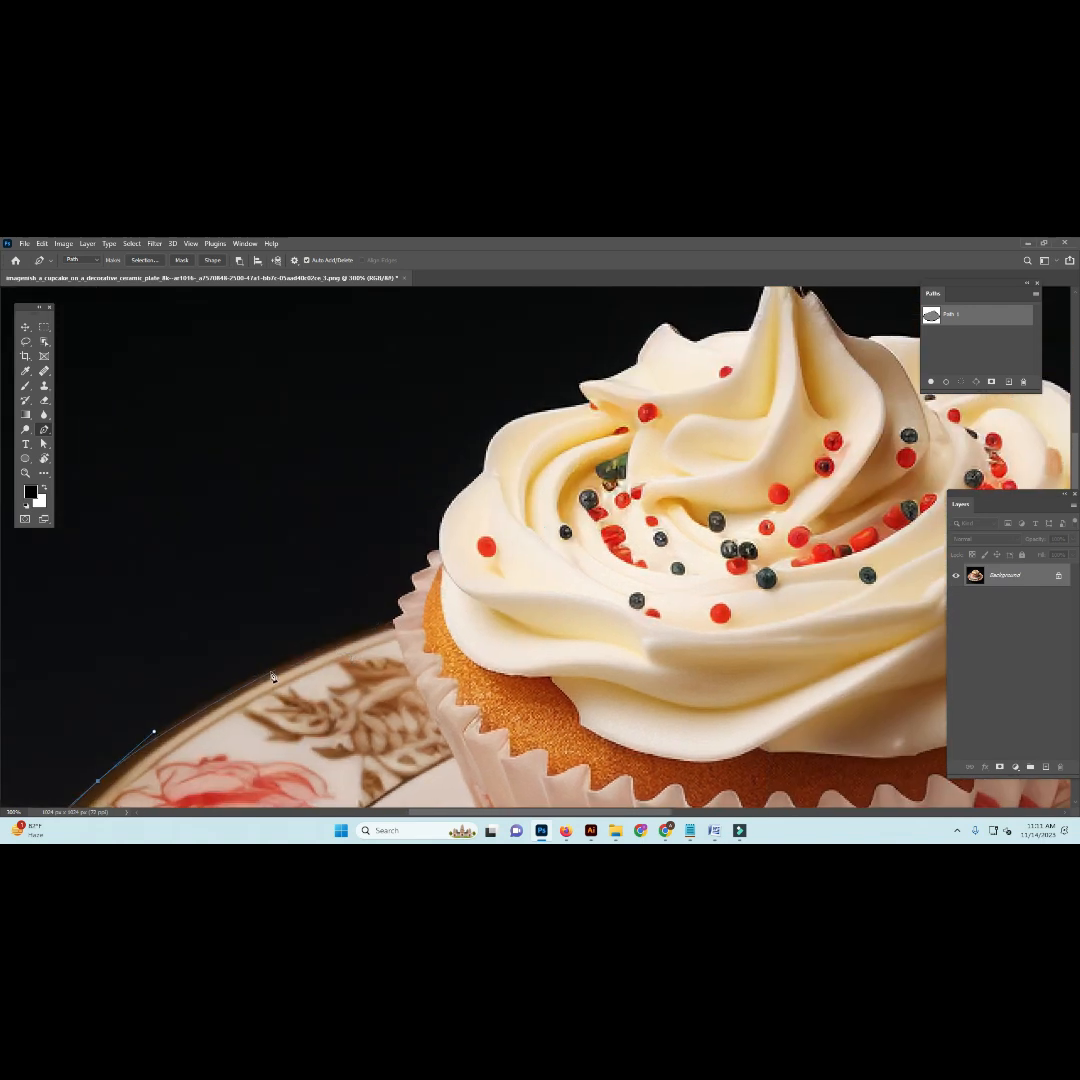
{"action": "left_click", "coordinate": [222, 692]}
{"action": "left_click", "coordinate": [276, 666]}
{"action": "left_click", "coordinate": [329, 639]}
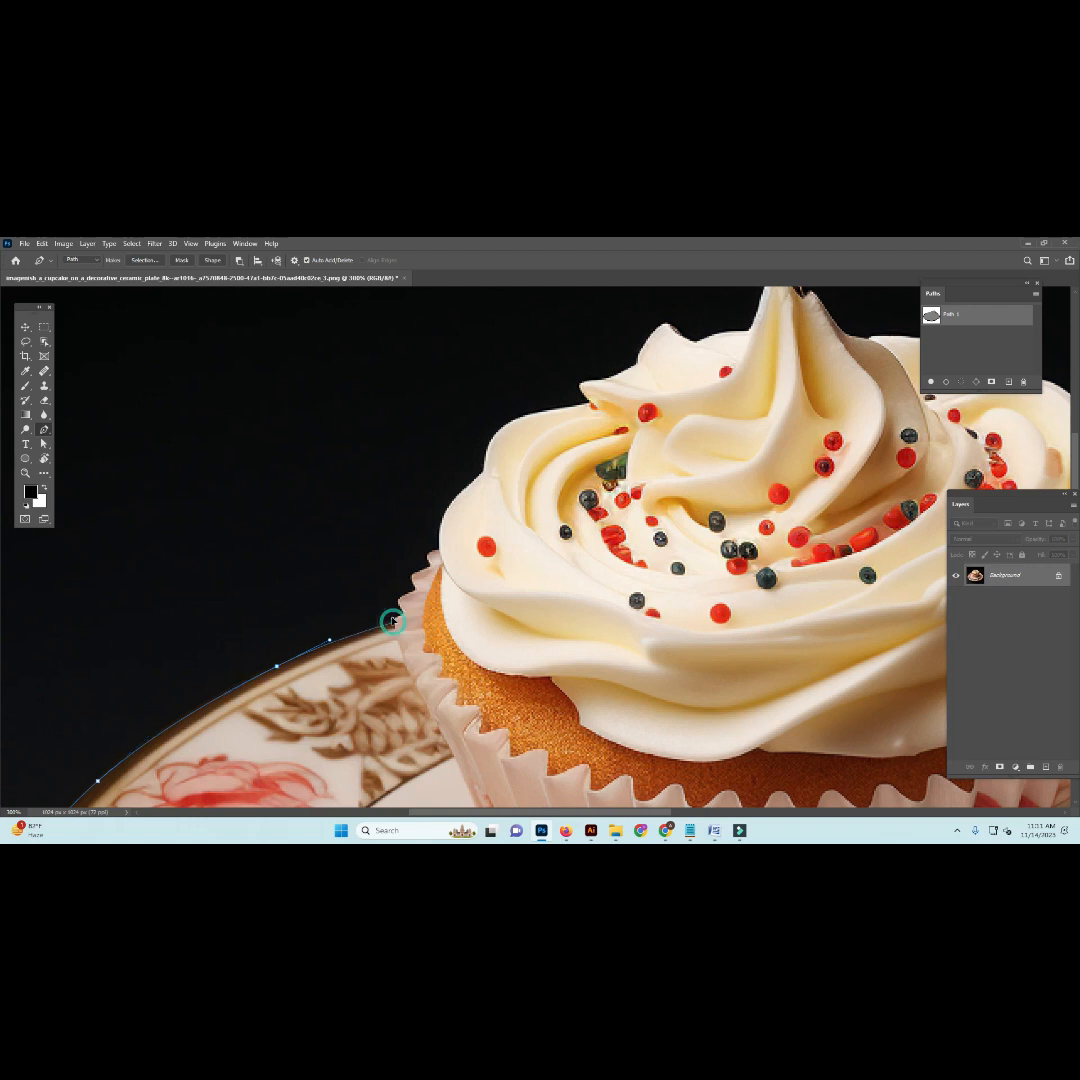
Step: Trace the scalloped left edge of the cupcake wrapper up to the frosting
{"action": "key", "text": "ctrl+plus"}
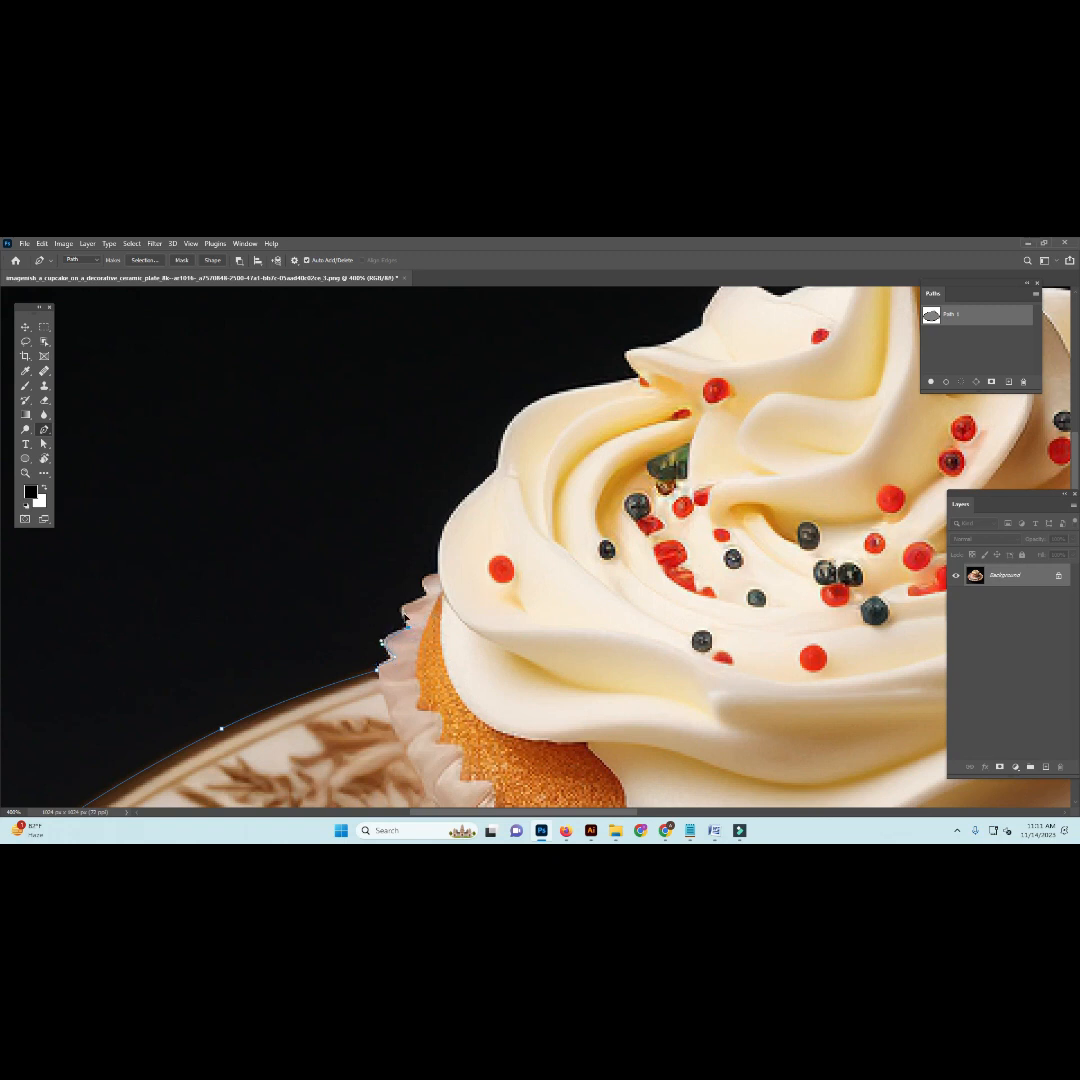
{"action": "left_click_drag", "start_coordinate": [342, 521], "coordinate": [326, 594]}
{"action": "left_click_drag", "start_coordinate": [390, 691], "coordinate": [405, 686]}
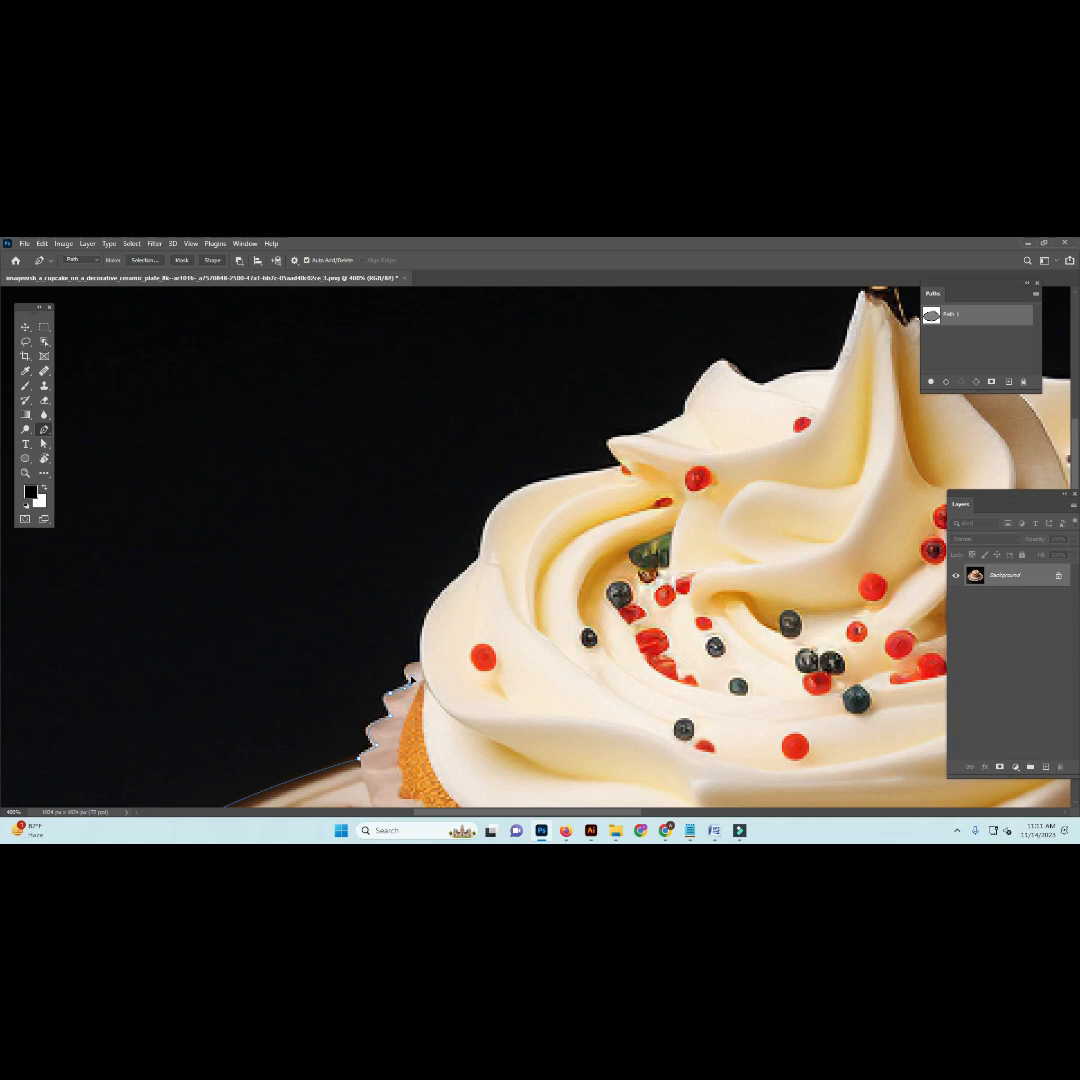
{"action": "left_click", "coordinate": [410, 672]}
Step: Extend the path up the frosting's left edge and over its outer swirl
{"action": "scroll", "coordinate": [418, 642], "scroll_direction": "up", "scroll_amount": 2}
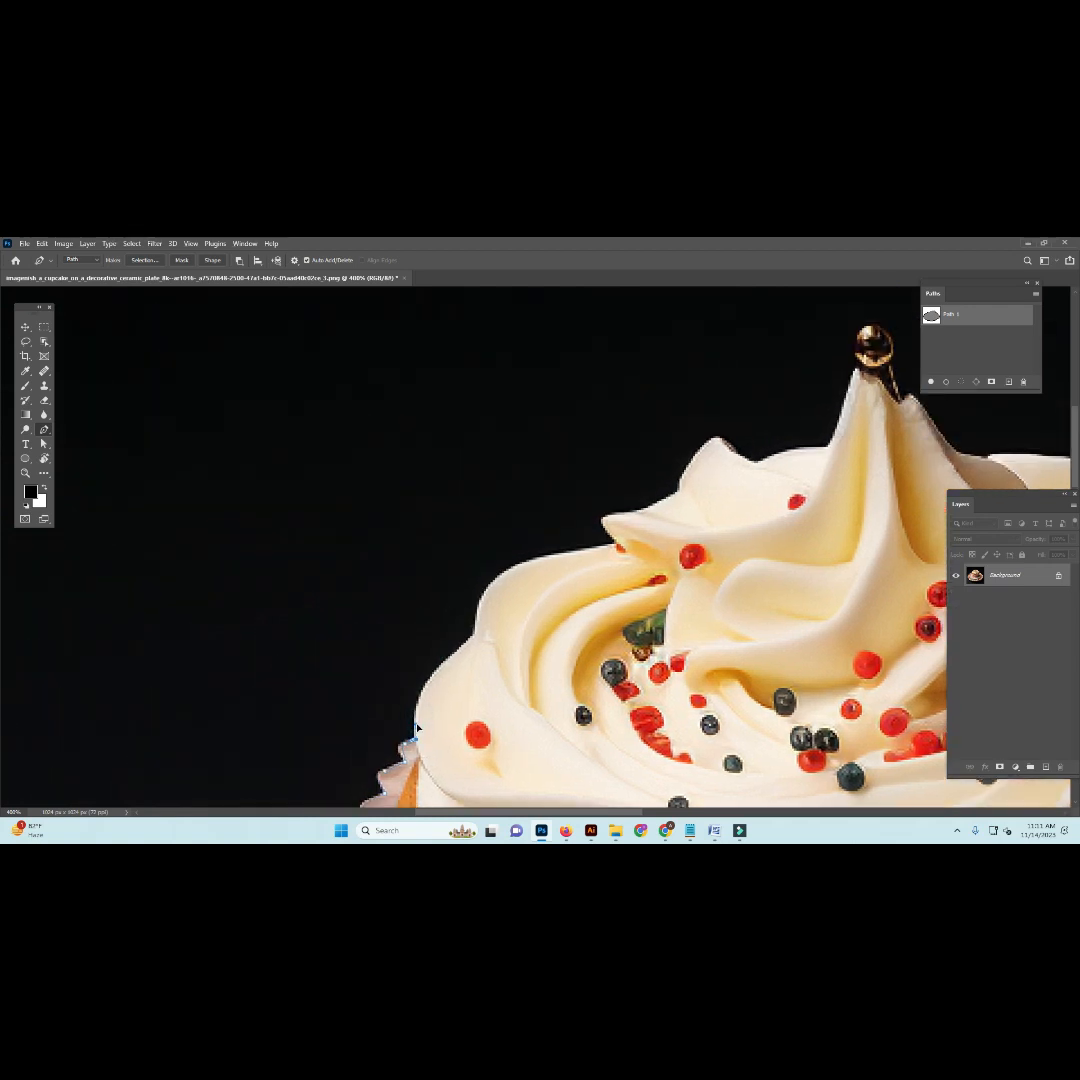
{"action": "left_click", "coordinate": [450, 657]}
{"action": "scroll", "coordinate": [455, 652], "scroll_direction": "up", "scroll_amount": 1}
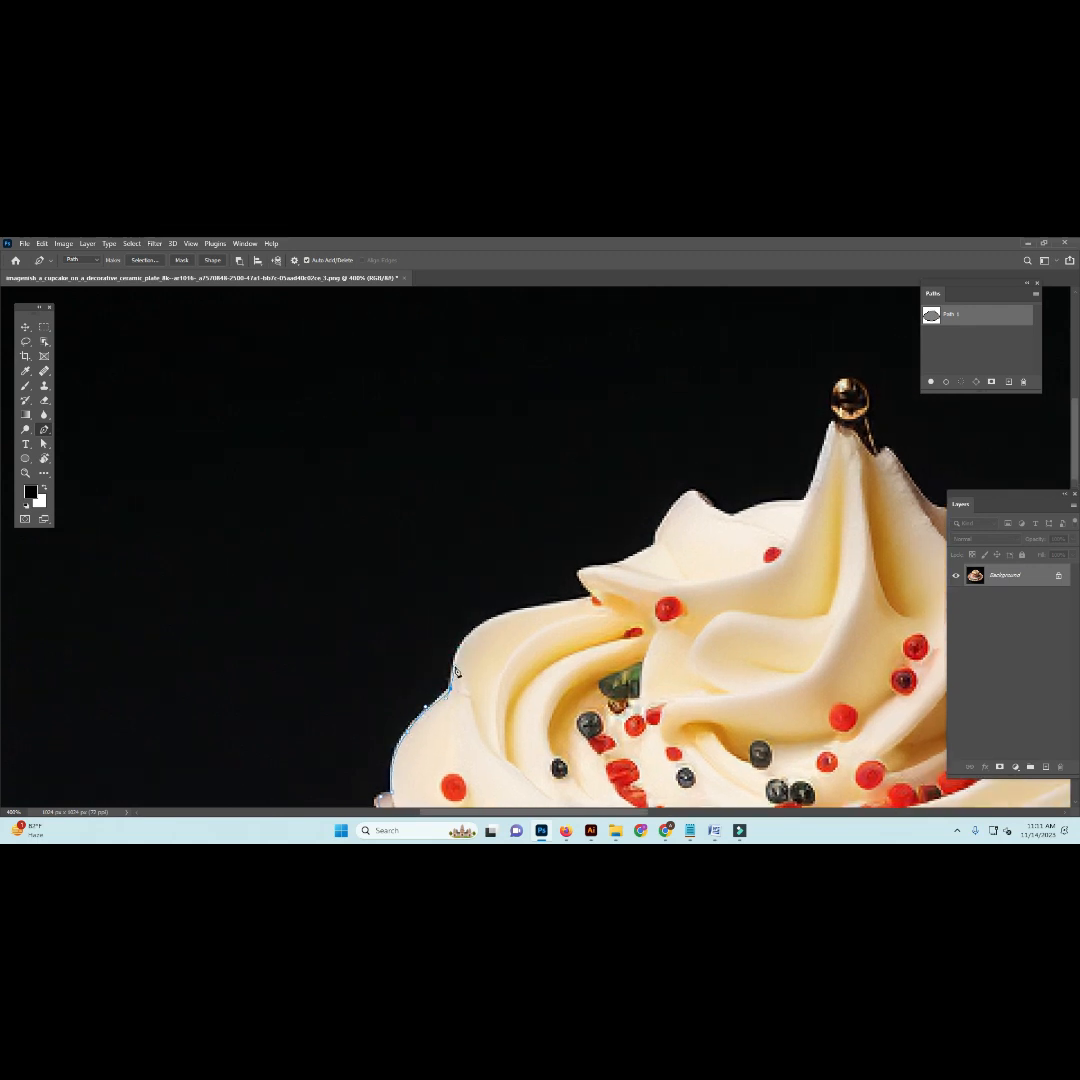
{"action": "left_click_drag", "start_coordinate": [446, 665], "coordinate": [396, 742]}
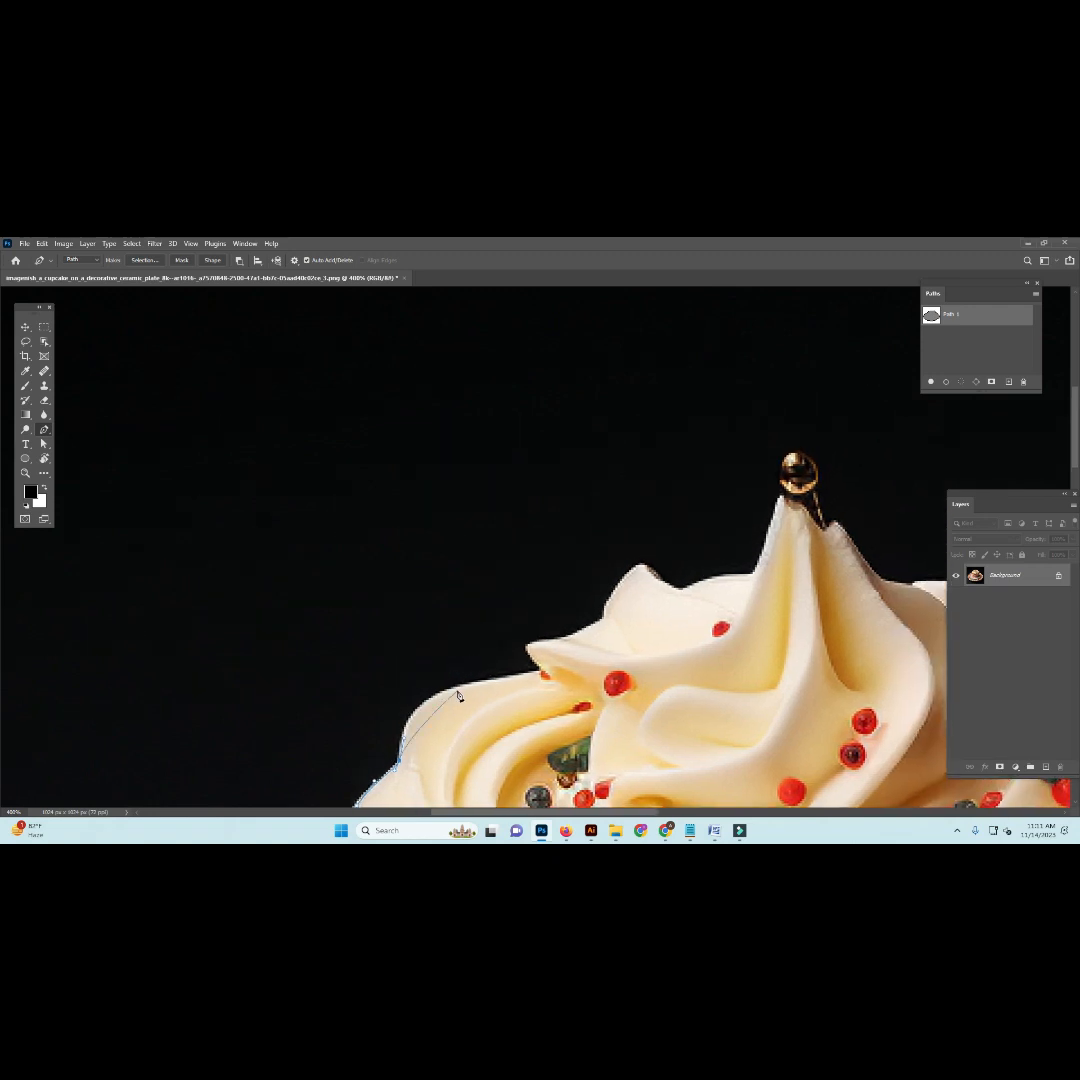
{"action": "left_click_drag", "start_coordinate": [463, 692], "coordinate": [522, 676]}
{"action": "left_click_drag", "start_coordinate": [535, 676], "coordinate": [462, 692]}
Step: Trace around the frosting's pointed left fold and up to the small peak above it
{"action": "left_click", "coordinate": [466, 688]}
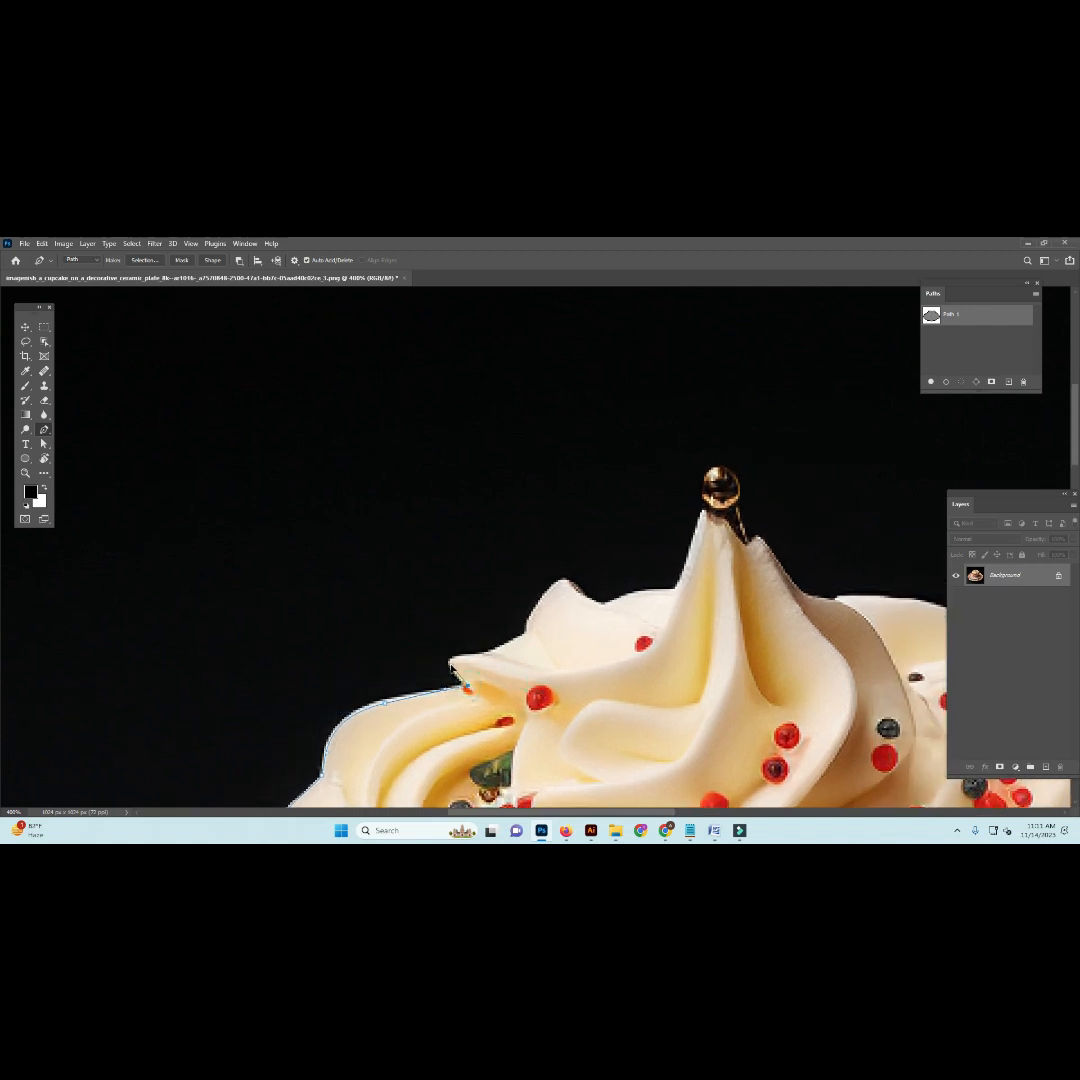
{"action": "scroll", "coordinate": [450, 665], "scroll_direction": "right", "scroll_amount": 3}
{"action": "left_click", "coordinate": [352, 690]}
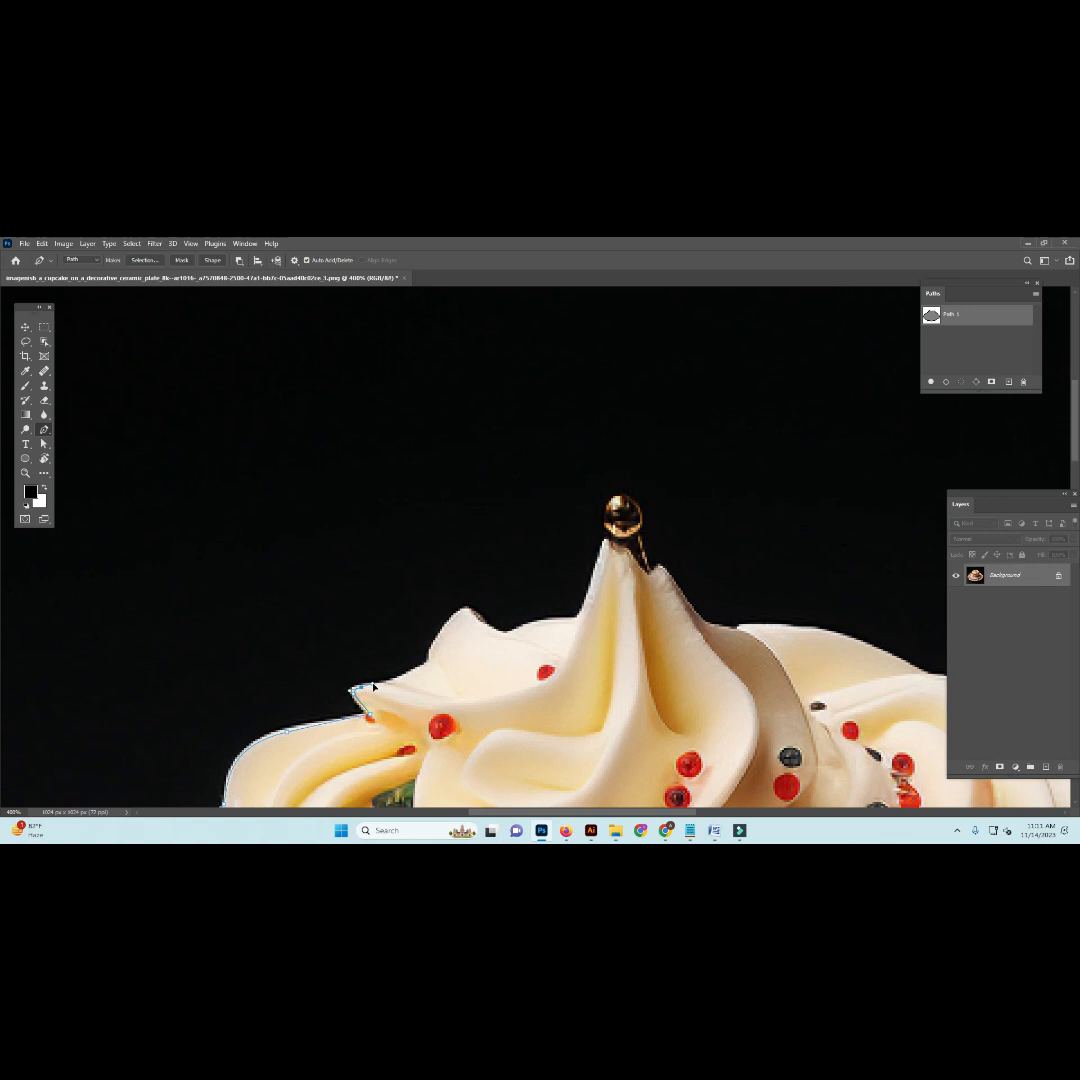
{"action": "scroll", "coordinate": [350, 683], "scroll_direction": "right", "scroll_amount": 2}
{"action": "left_click", "coordinate": [370, 666]}
{"action": "left_click_drag", "start_coordinate": [391, 656], "coordinate": [310, 628]}
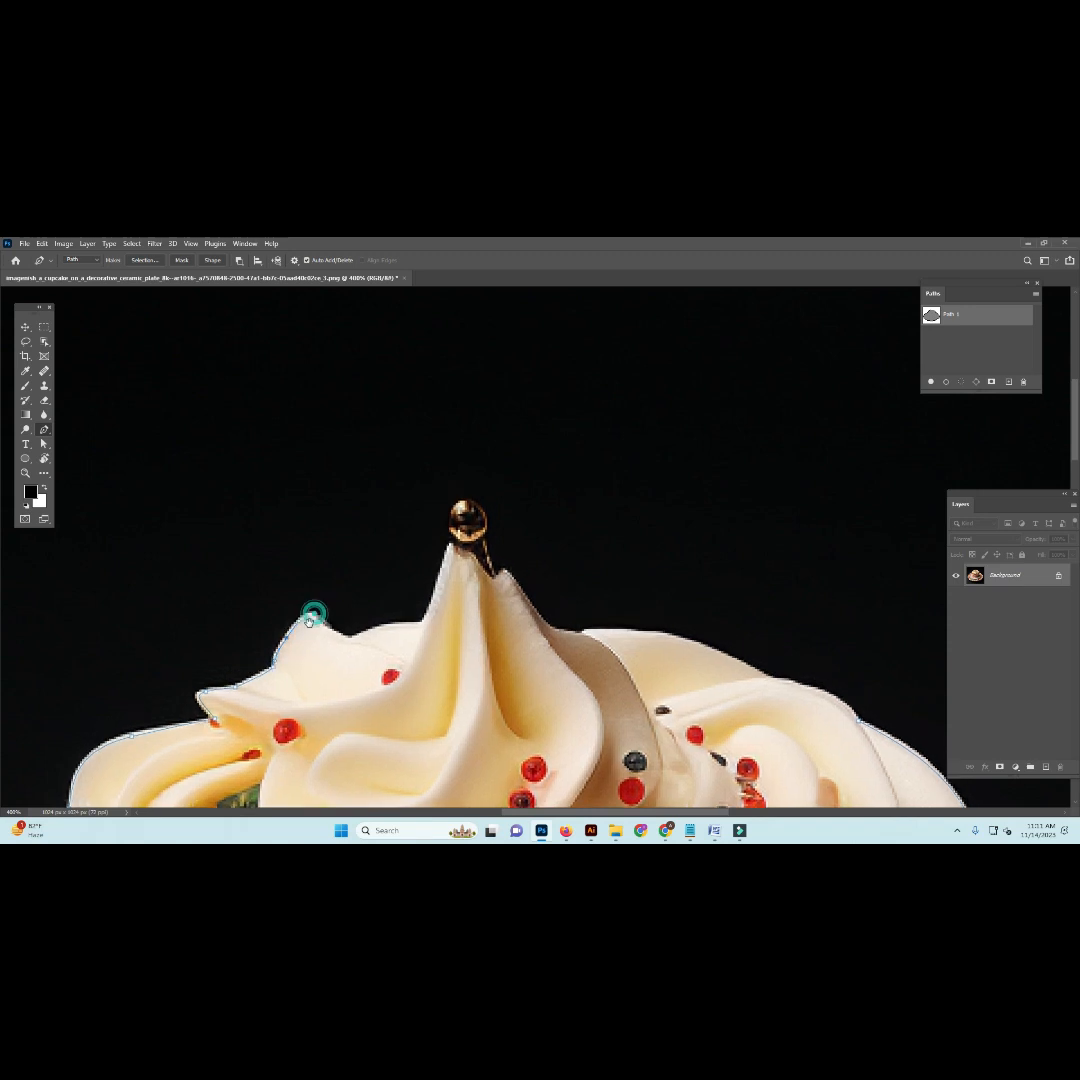
Step: Continue the path from the small left peak across the frosting dip to the left side of the central peak
{"action": "left_click", "coordinate": [326, 624]}
{"action": "left_click_drag", "start_coordinate": [342, 646], "coordinate": [296, 646]}
{"action": "left_click", "coordinate": [294, 640]}
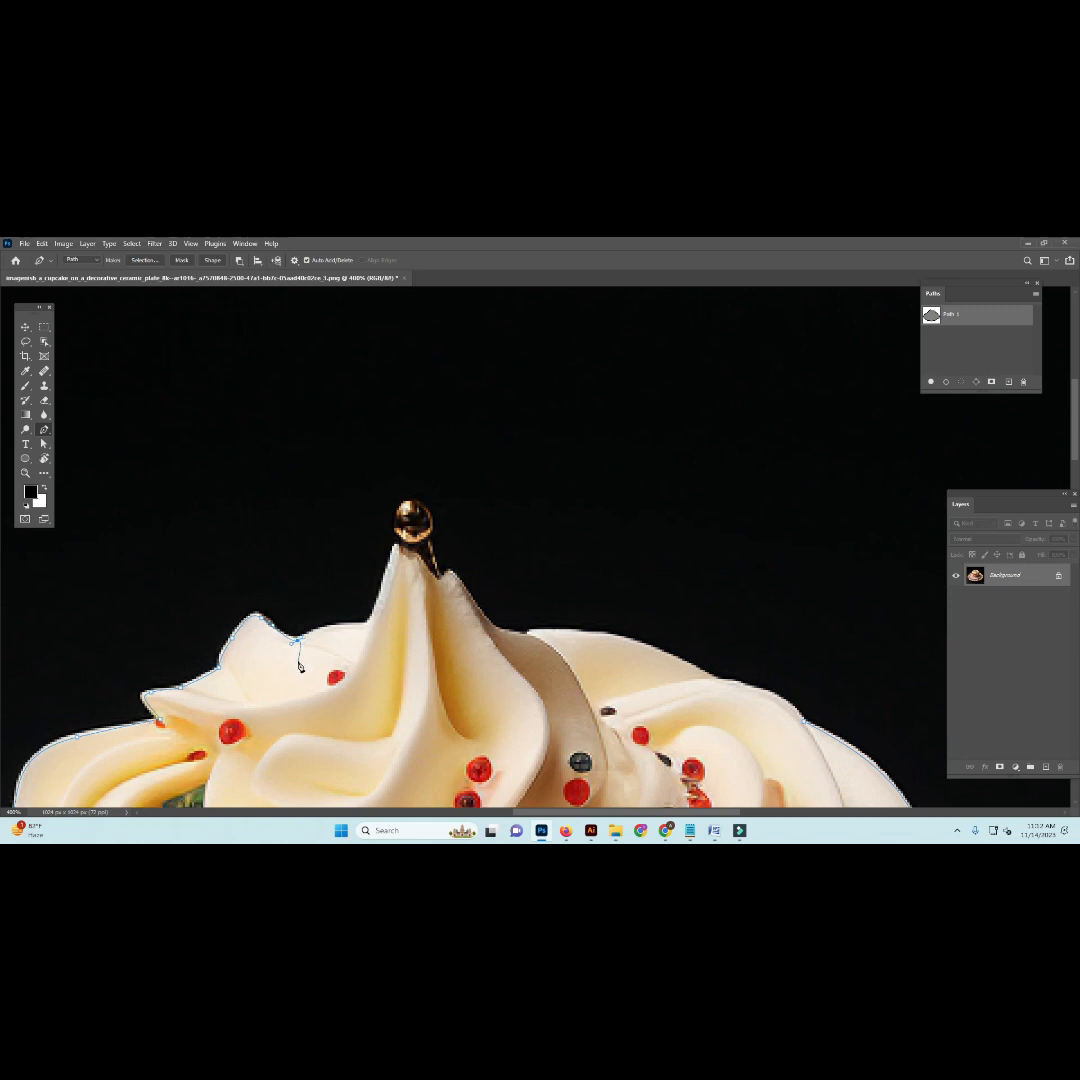
{"action": "left_click_drag", "start_coordinate": [342, 641], "coordinate": [298, 649]}
{"action": "left_click", "coordinate": [308, 641]}
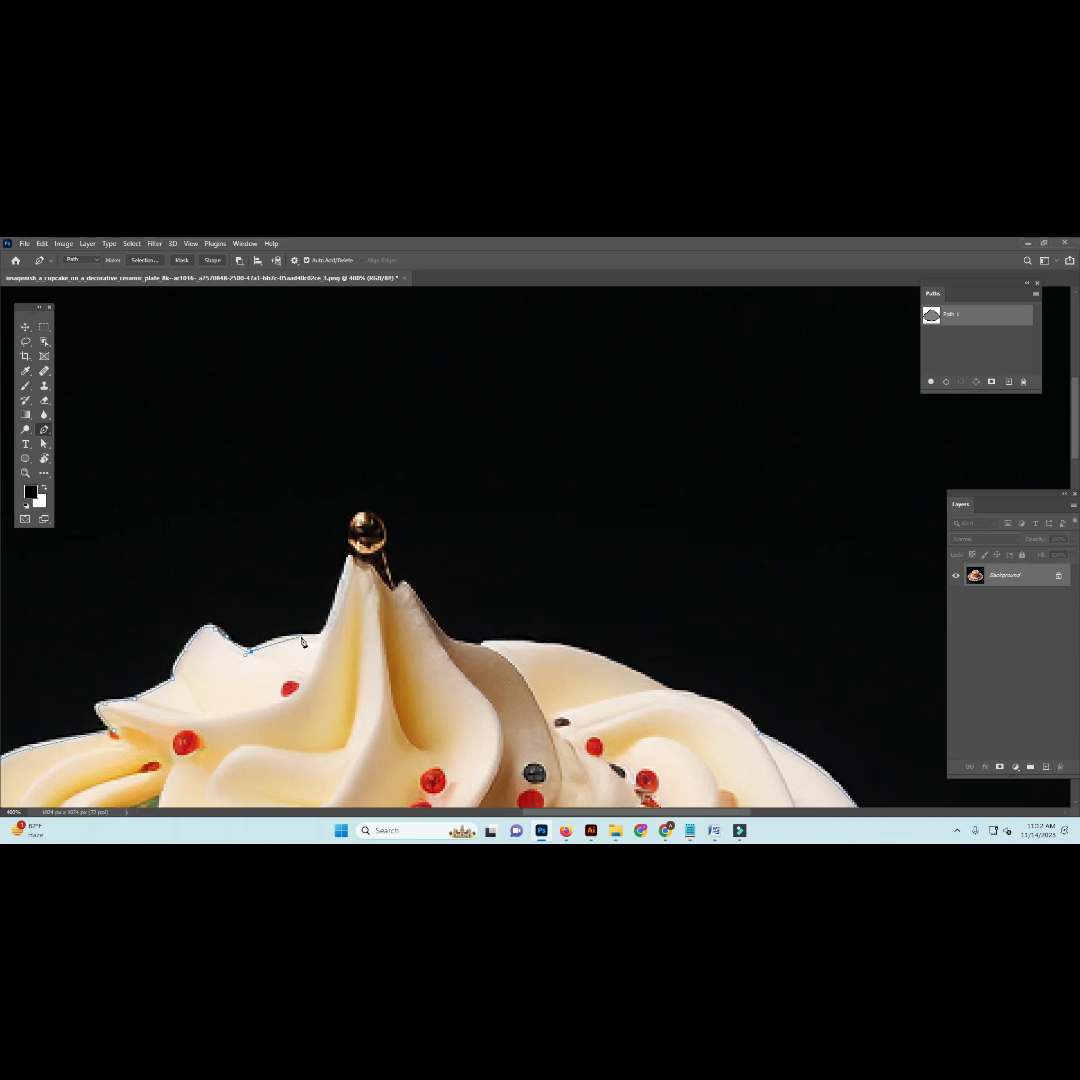
{"action": "left_click", "coordinate": [314, 638]}
{"action": "left_click", "coordinate": [329, 624]}
{"action": "left_click_drag", "start_coordinate": [288, 553], "coordinate": [330, 598]}
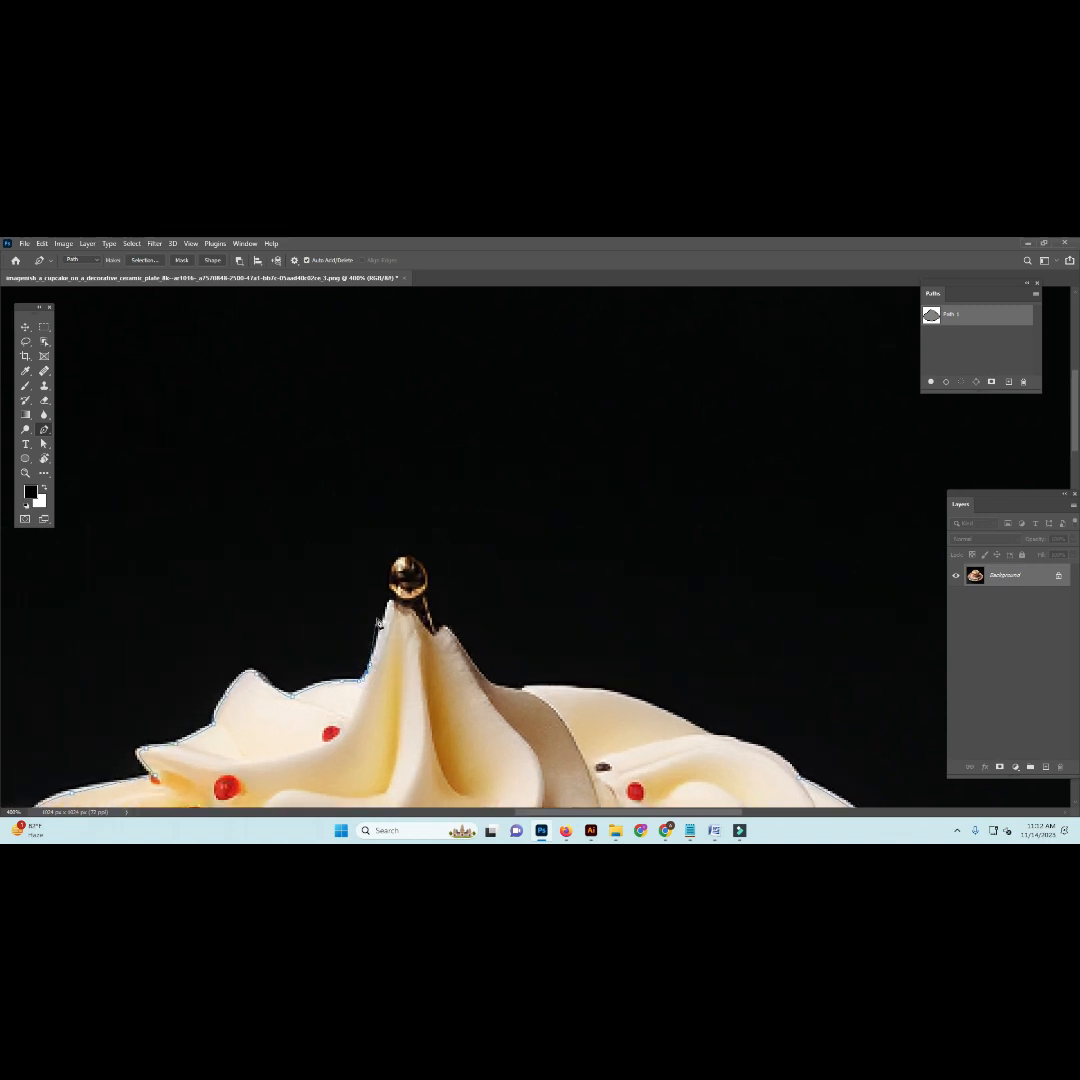
Step: Trace around the golden ball on the central peak and down the peak's right side to the frosting shoulder
{"action": "left_click", "coordinate": [391, 594]}
{"action": "left_click", "coordinate": [389, 589]}
{"action": "left_click_drag", "start_coordinate": [402, 557], "coordinate": [415, 612]}
{"action": "left_click", "coordinate": [433, 633]}
{"action": "left_click_drag", "start_coordinate": [461, 647], "coordinate": [471, 665]}
{"action": "left_click", "coordinate": [471, 665]}
{"action": "left_click_drag", "start_coordinate": [482, 668], "coordinate": [357, 583]}
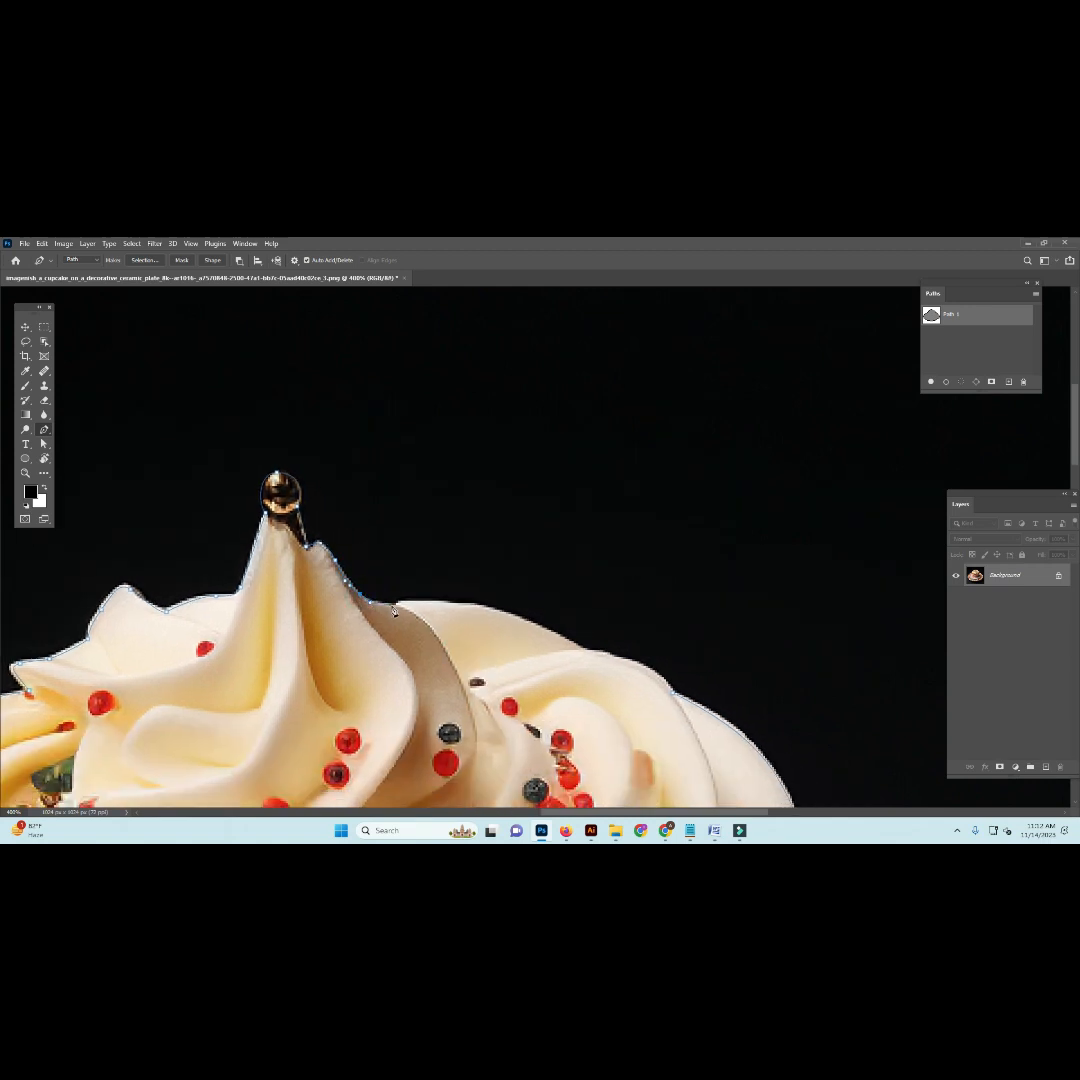
Step: Trace the frosting's upper-right edge until the path joins its starting section and closes
{"action": "scroll", "coordinate": [394, 610], "scroll_direction": "right", "scroll_amount": 2}
{"action": "mouse_move", "coordinate": [393, 599]}
{"action": "left_mouse_down"}
{"action": "mouse_move", "coordinate": [442, 606]}
{"action": "mouse_move", "coordinate": [381, 588]}
{"action": "left_mouse_up"}
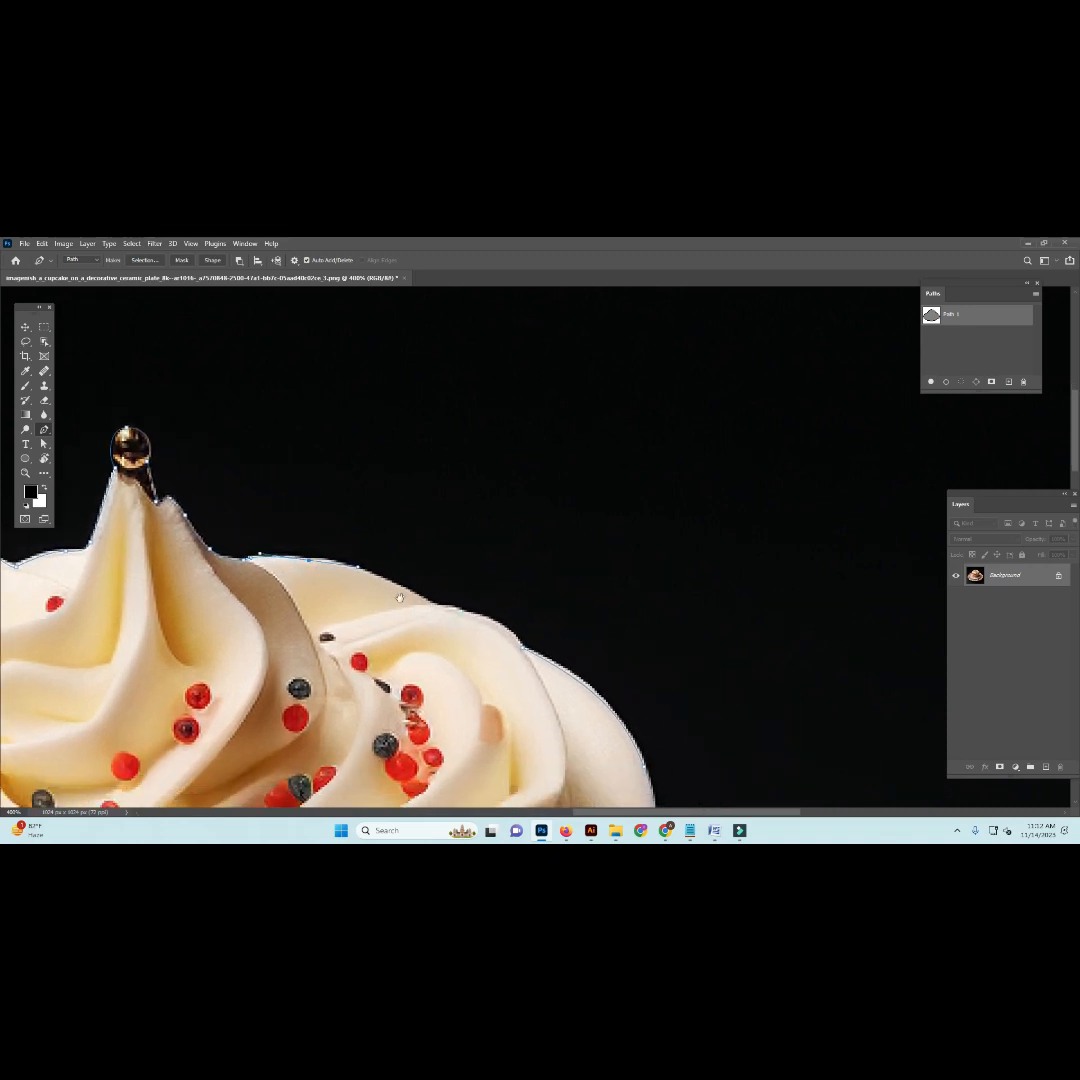
{"action": "left_click", "coordinate": [432, 604]}
{"action": "key", "text": "z"}
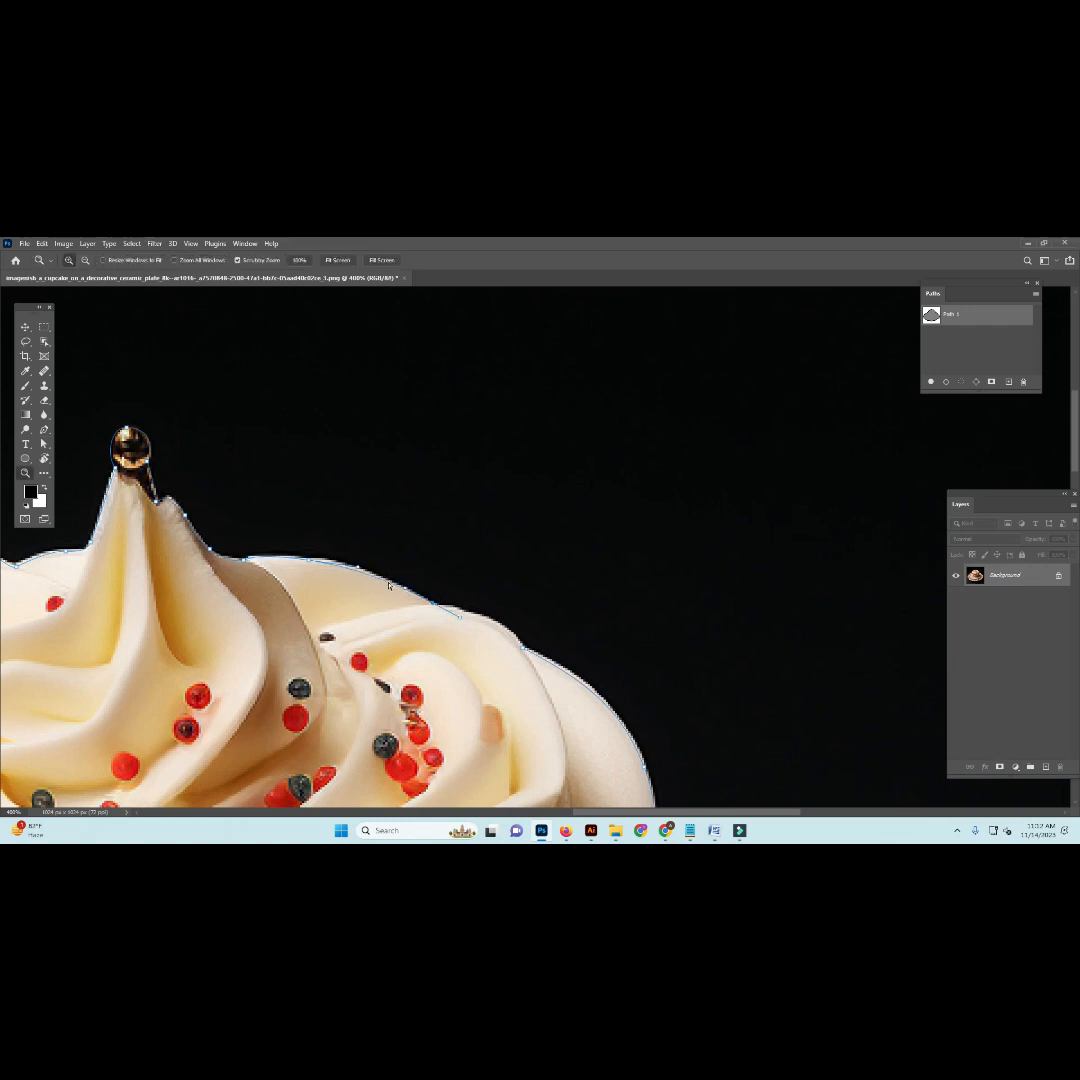
{"action": "key", "text": "p"}
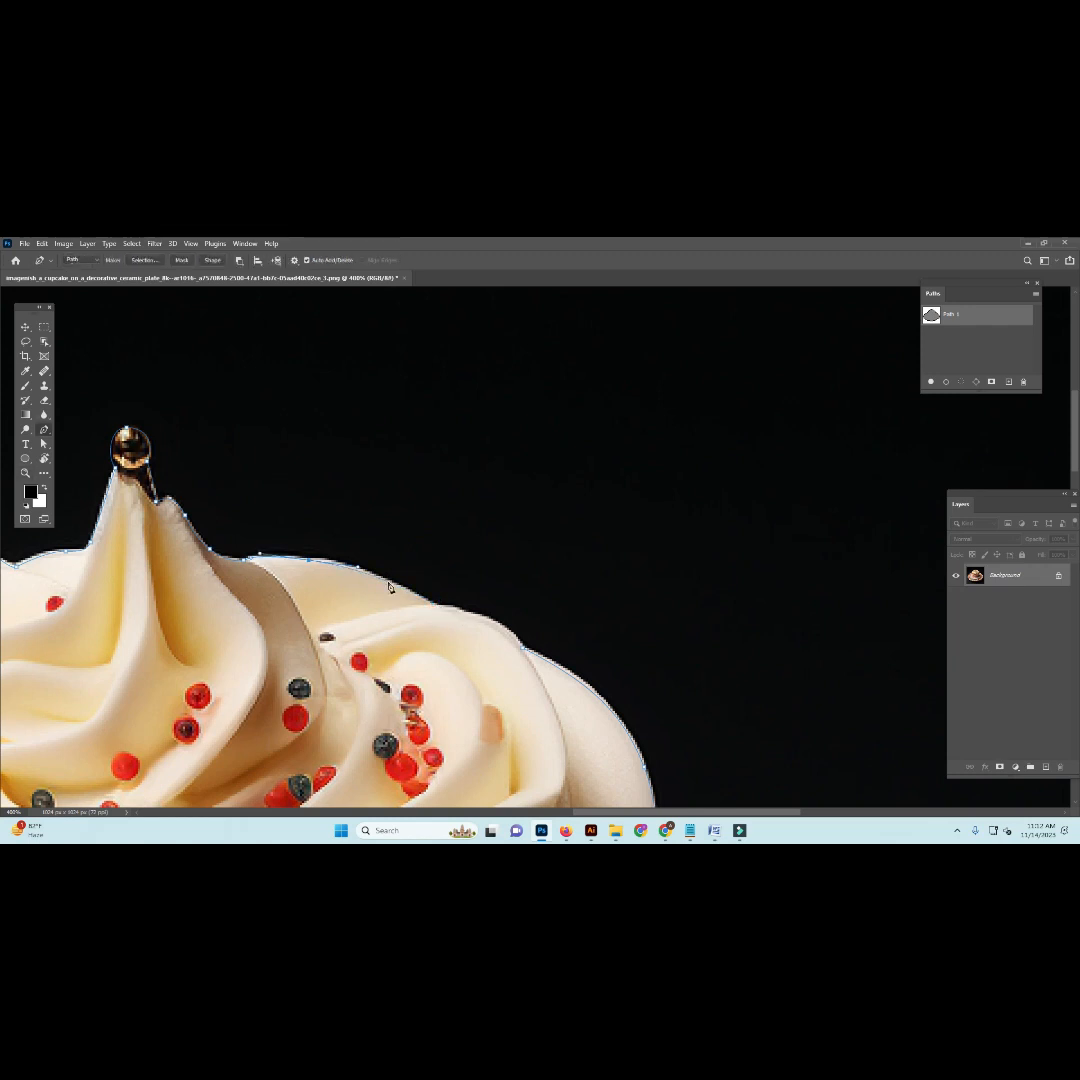
{"action": "left_click", "coordinate": [434, 608]}
{"action": "left_click_drag", "start_coordinate": [506, 646], "coordinate": [467, 643]}
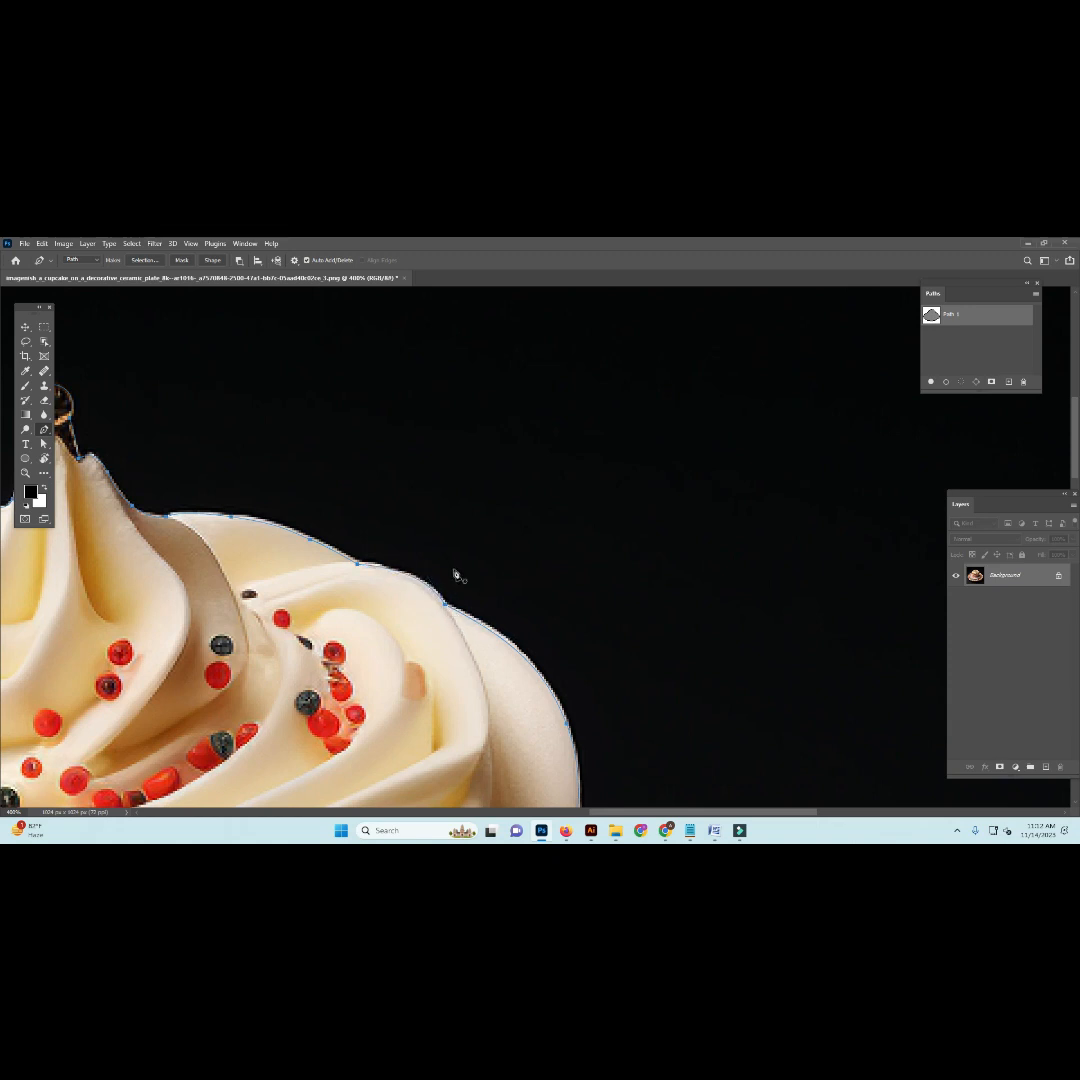
Step: Check the closed outline around the cupcake and plate and convert the path into a selection
{"action": "scroll", "coordinate": [450, 563], "scroll_direction": "down", "scroll_amount": 4}
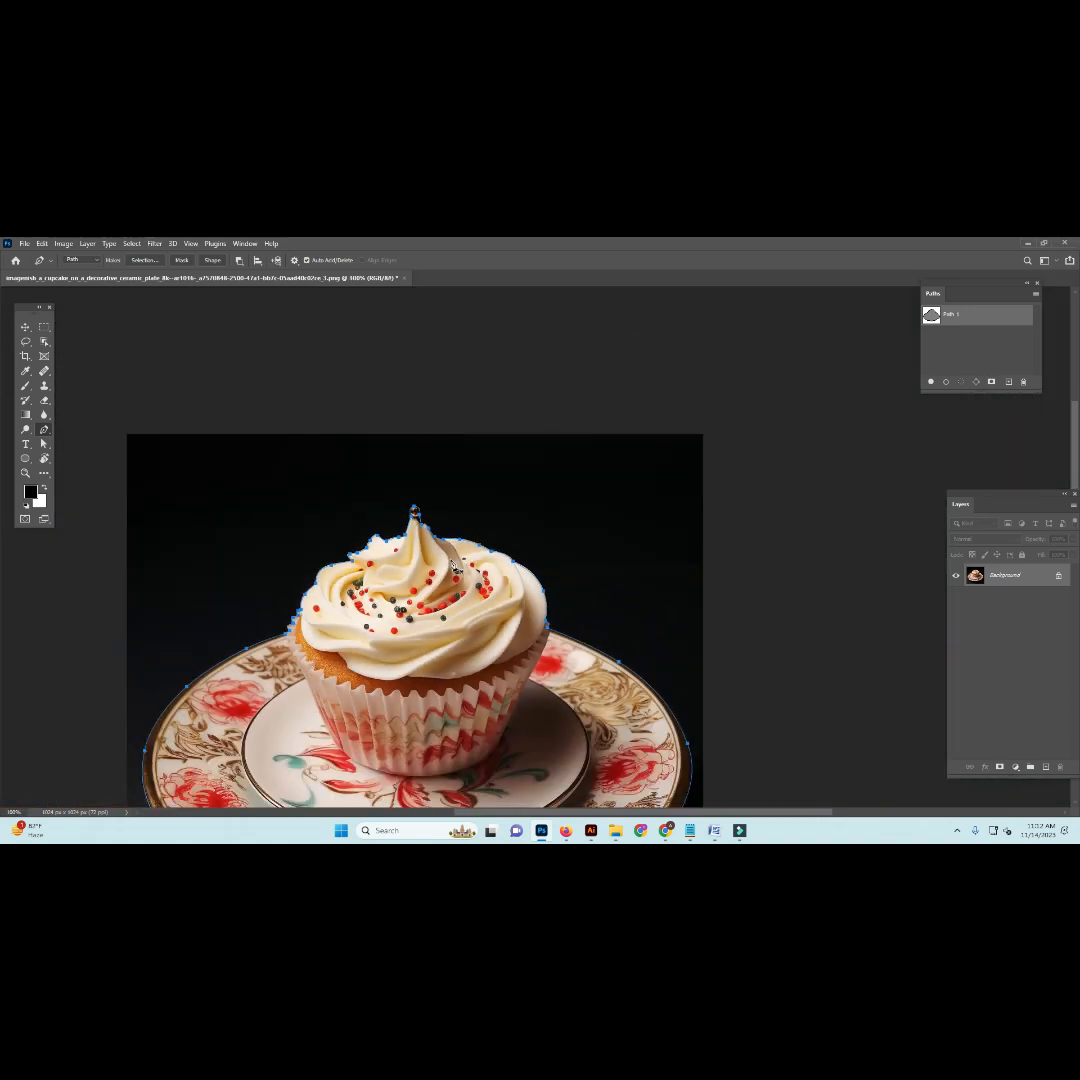
{"action": "scroll", "coordinate": [455, 619], "scroll_direction": "down", "scroll_amount": 1}
{"action": "scroll", "coordinate": [460, 600], "scroll_direction": "up", "scroll_amount": 4}
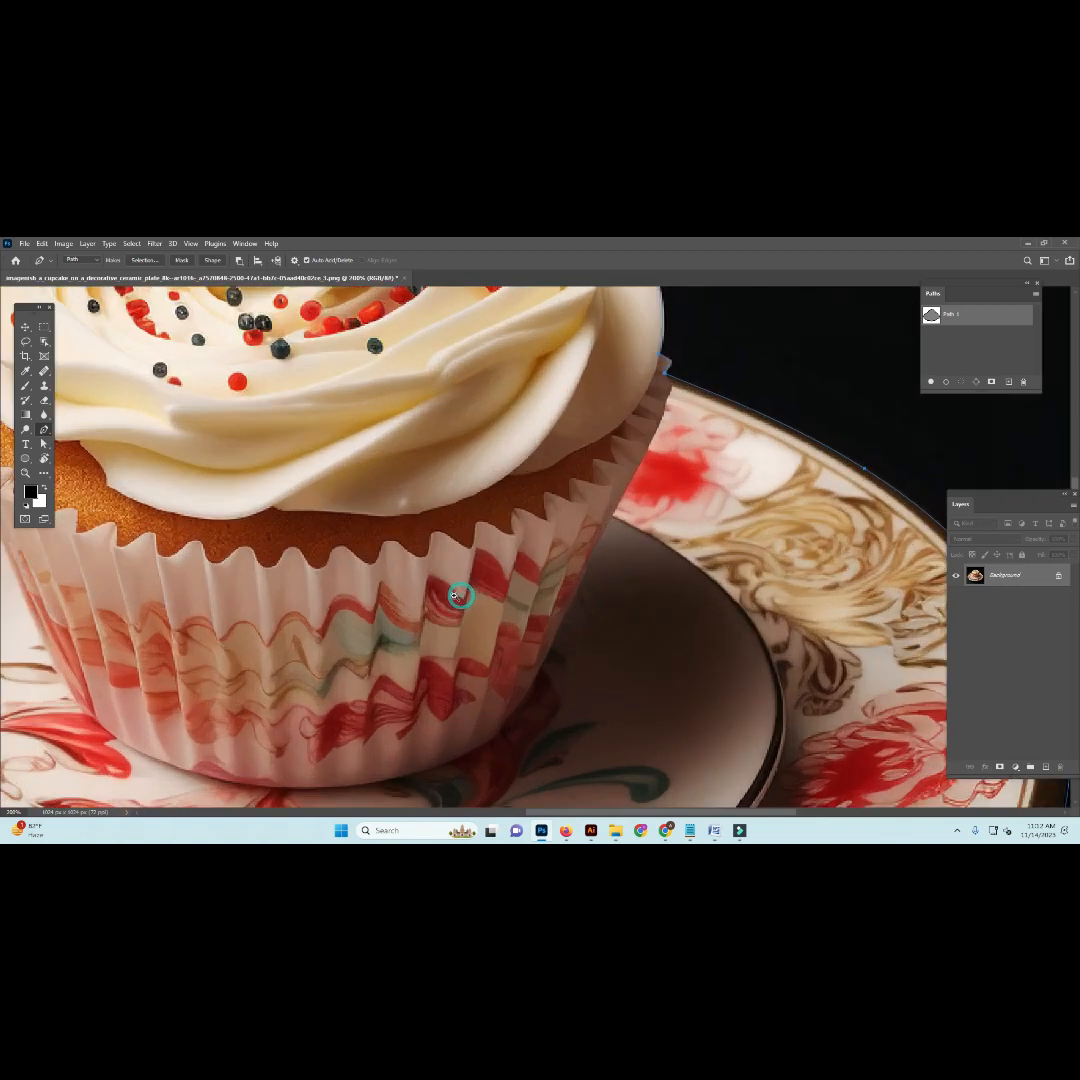
{"action": "scroll", "coordinate": [466, 620], "scroll_direction": "down", "scroll_amount": 1}
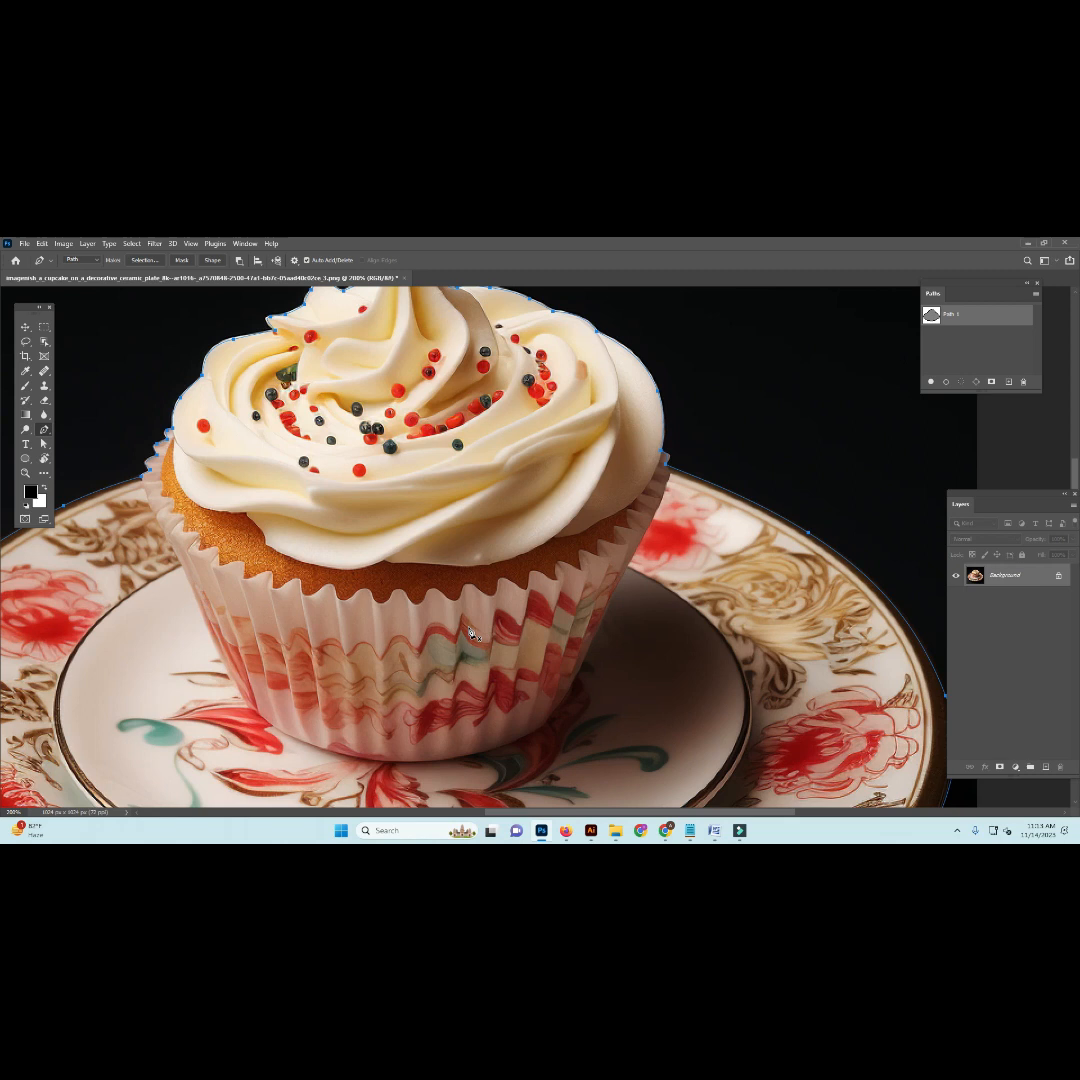
{"action": "scroll", "coordinate": [469, 630], "scroll_direction": "down", "scroll_amount": 1}
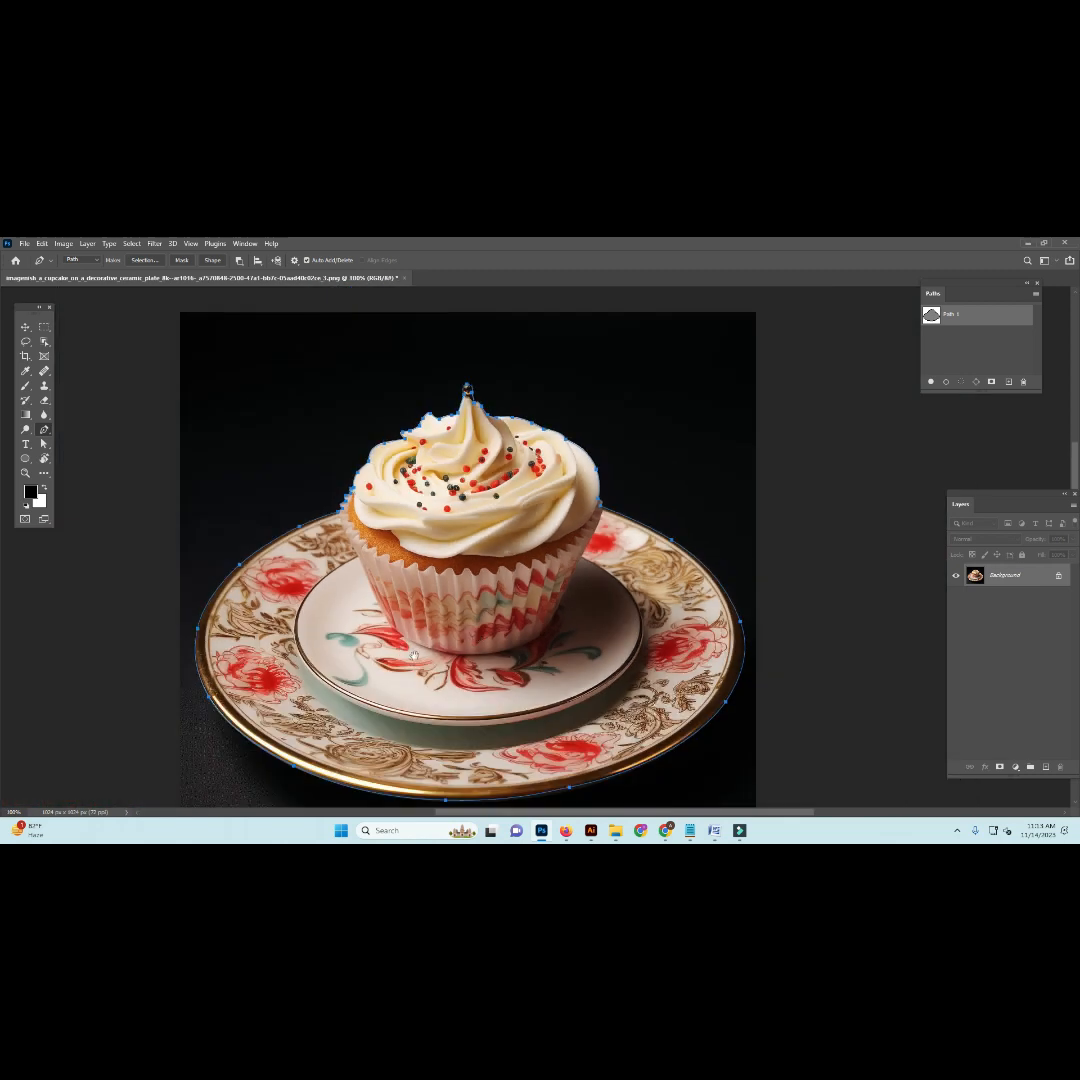
{"action": "scroll", "coordinate": [420, 660], "scroll_direction": "down", "scroll_amount": 3}
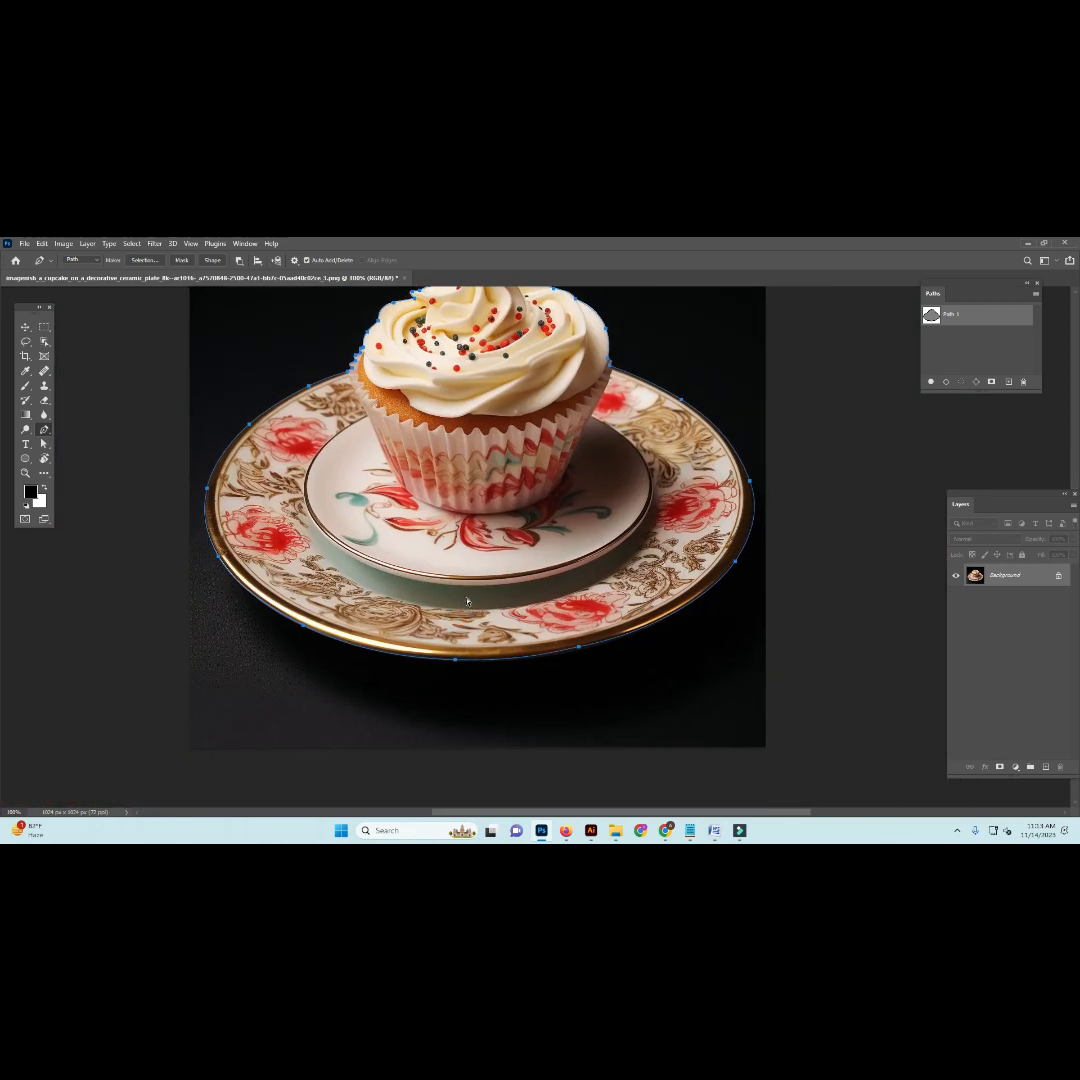
{"action": "scroll", "coordinate": [466, 600], "scroll_direction": "down", "scroll_amount": 2}
{"action": "scroll", "coordinate": [620, 485], "scroll_direction": "up", "scroll_amount": 1}
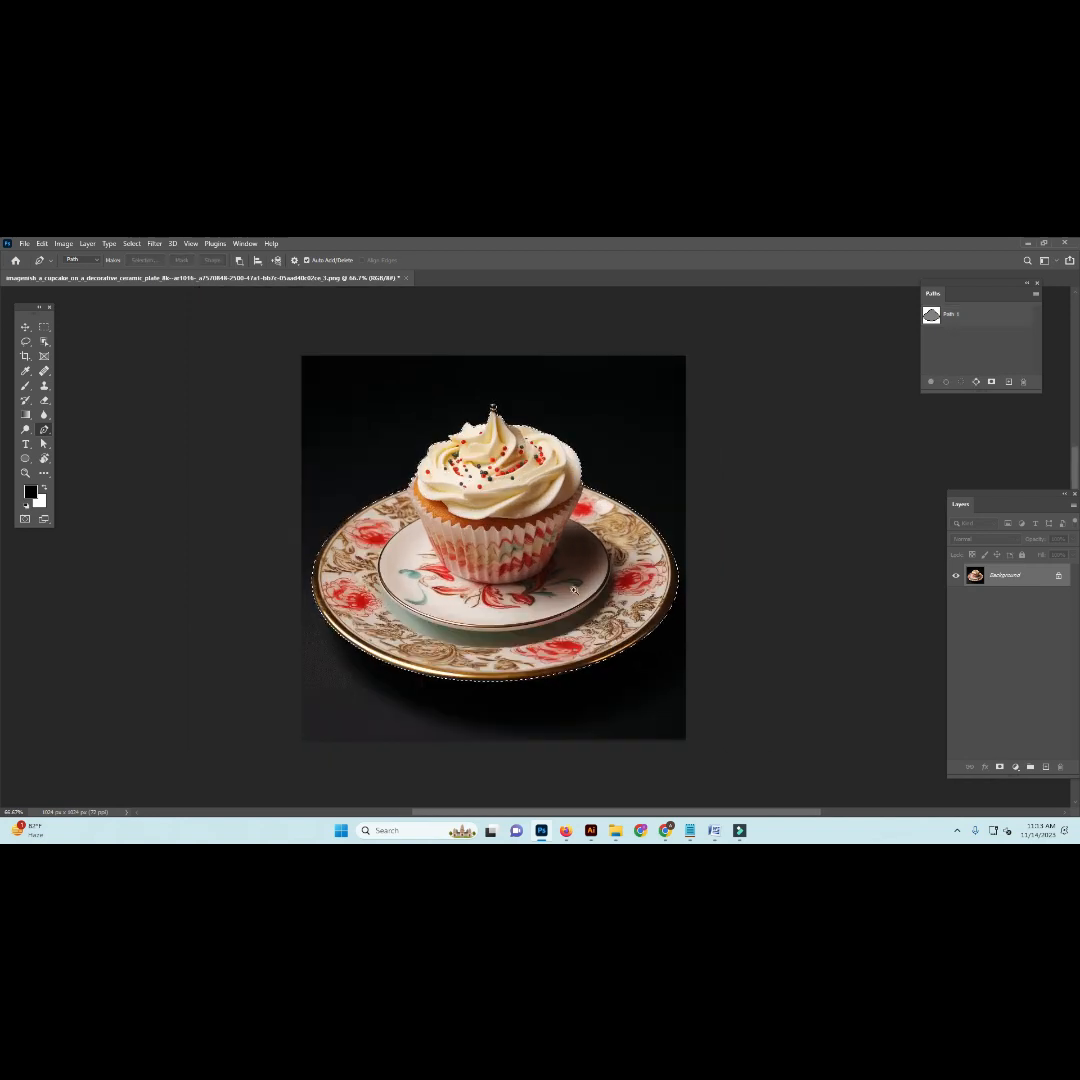
{"action": "scroll", "coordinate": [573, 590], "scroll_direction": "up", "scroll_amount": 1}
{"action": "mouse_move", "coordinate": [558, 549]}
{"action": "left_mouse_down"}
{"action": "mouse_move", "coordinate": [536, 611]}
{"action": "mouse_move", "coordinate": [556, 570]}
{"action": "left_mouse_up"}
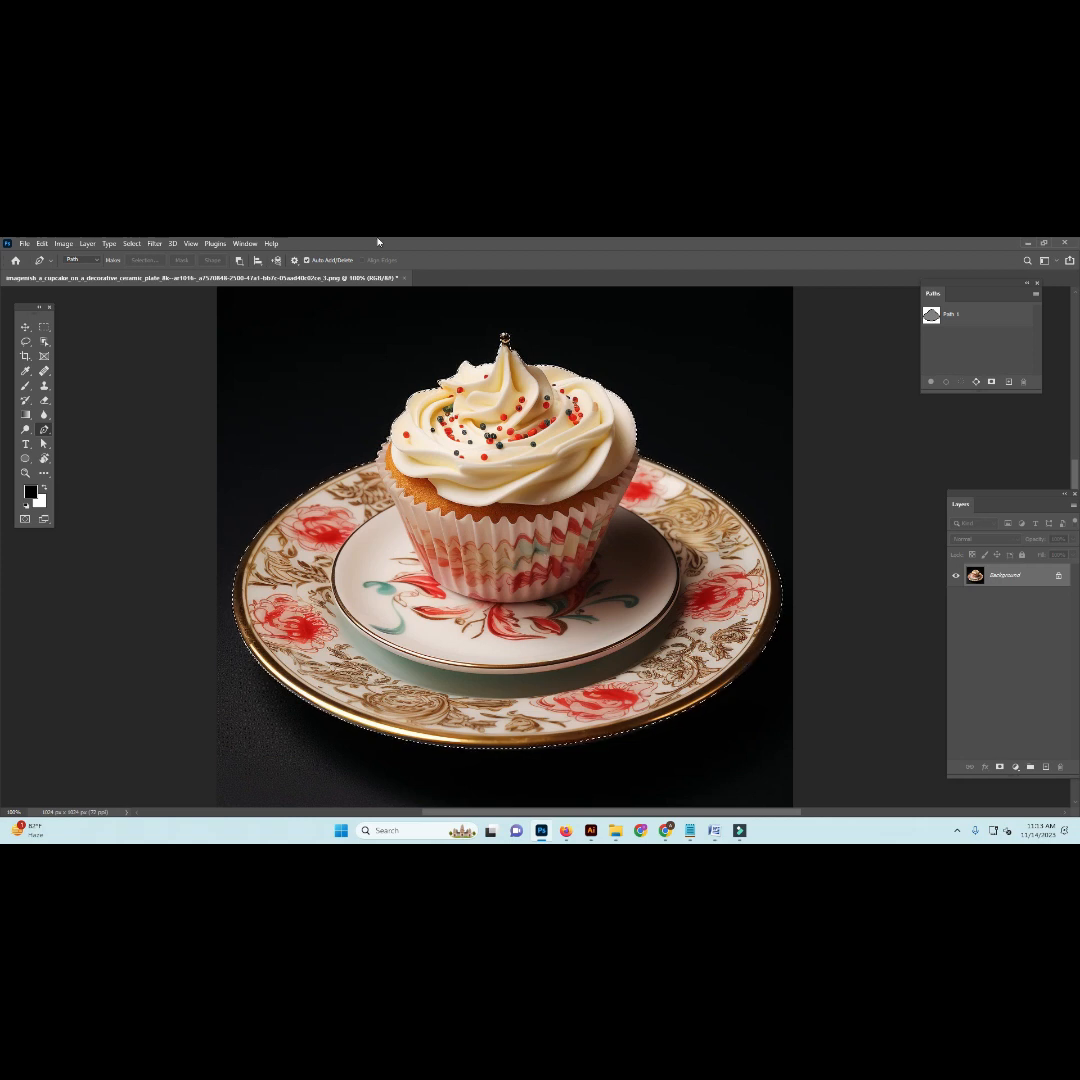
Step: Feather the selection by 0.2 pixels and copy the selected cupcake and plate to a new layer
{"action": "key", "text": "shift+F6"}
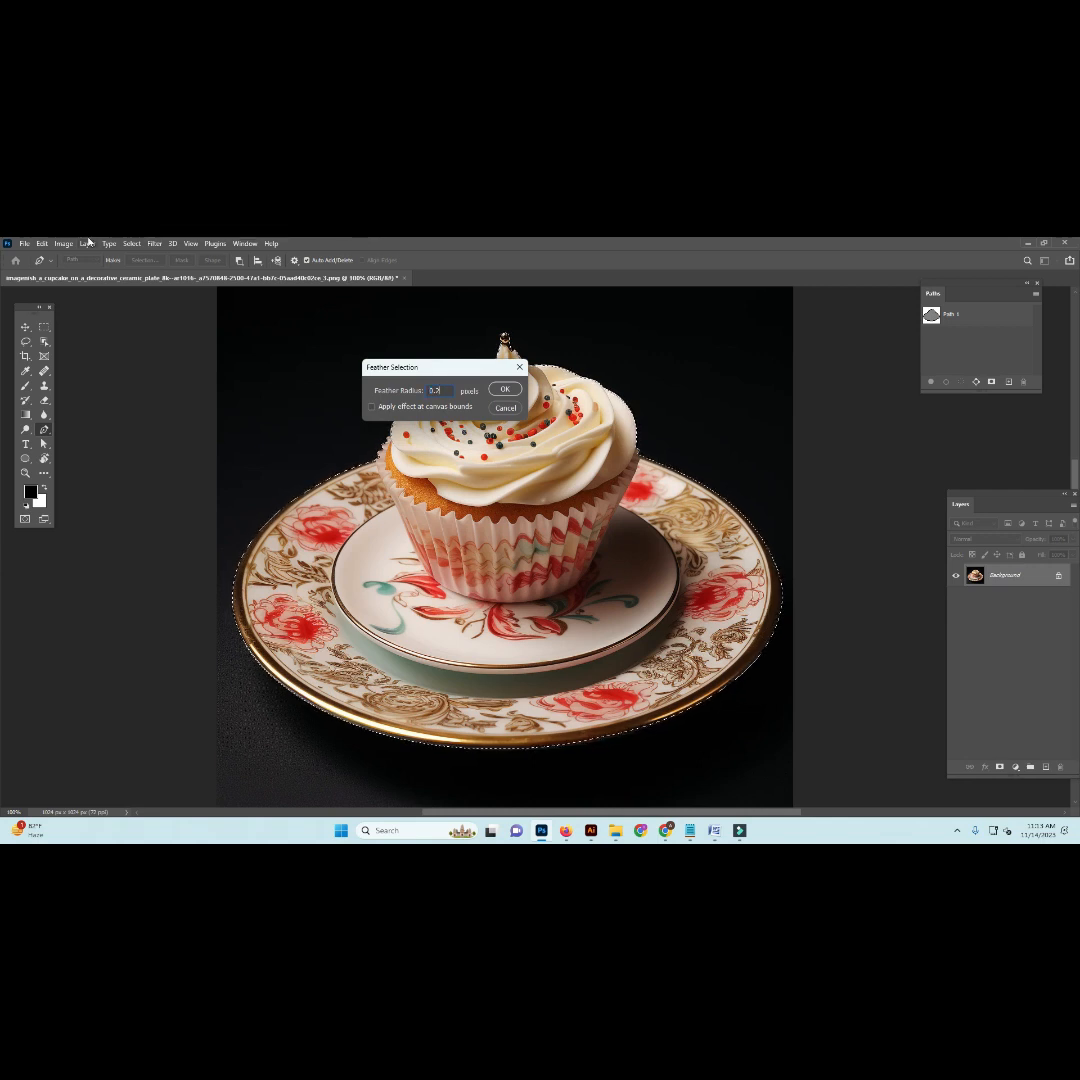
{"action": "left_click", "coordinate": [496, 389]}
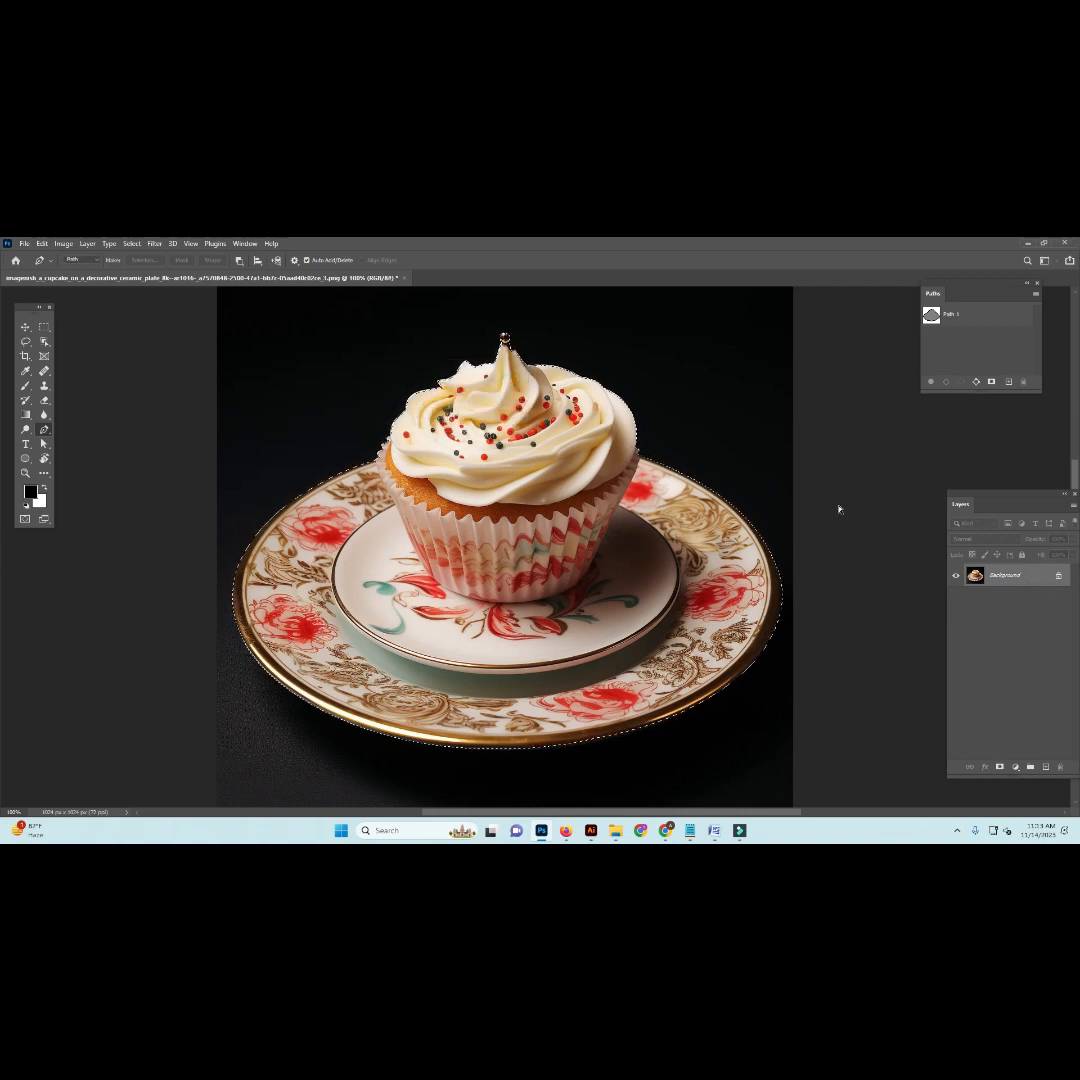
{"action": "key", "text": "ctrl+j"}
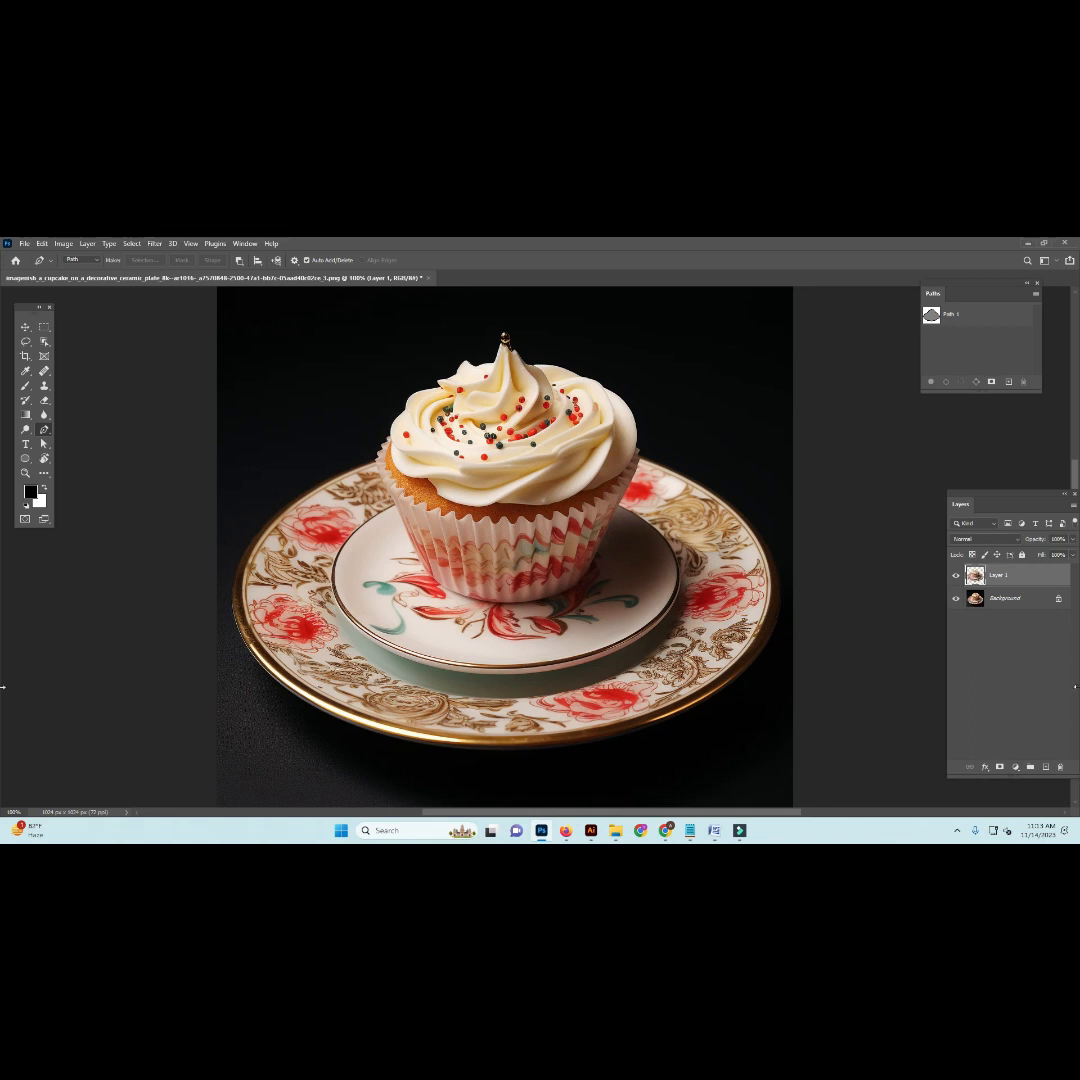
Step: Add a new layer directly above the Background and fill it with the white background colour
{"action": "left_click", "coordinate": [1018, 608]}
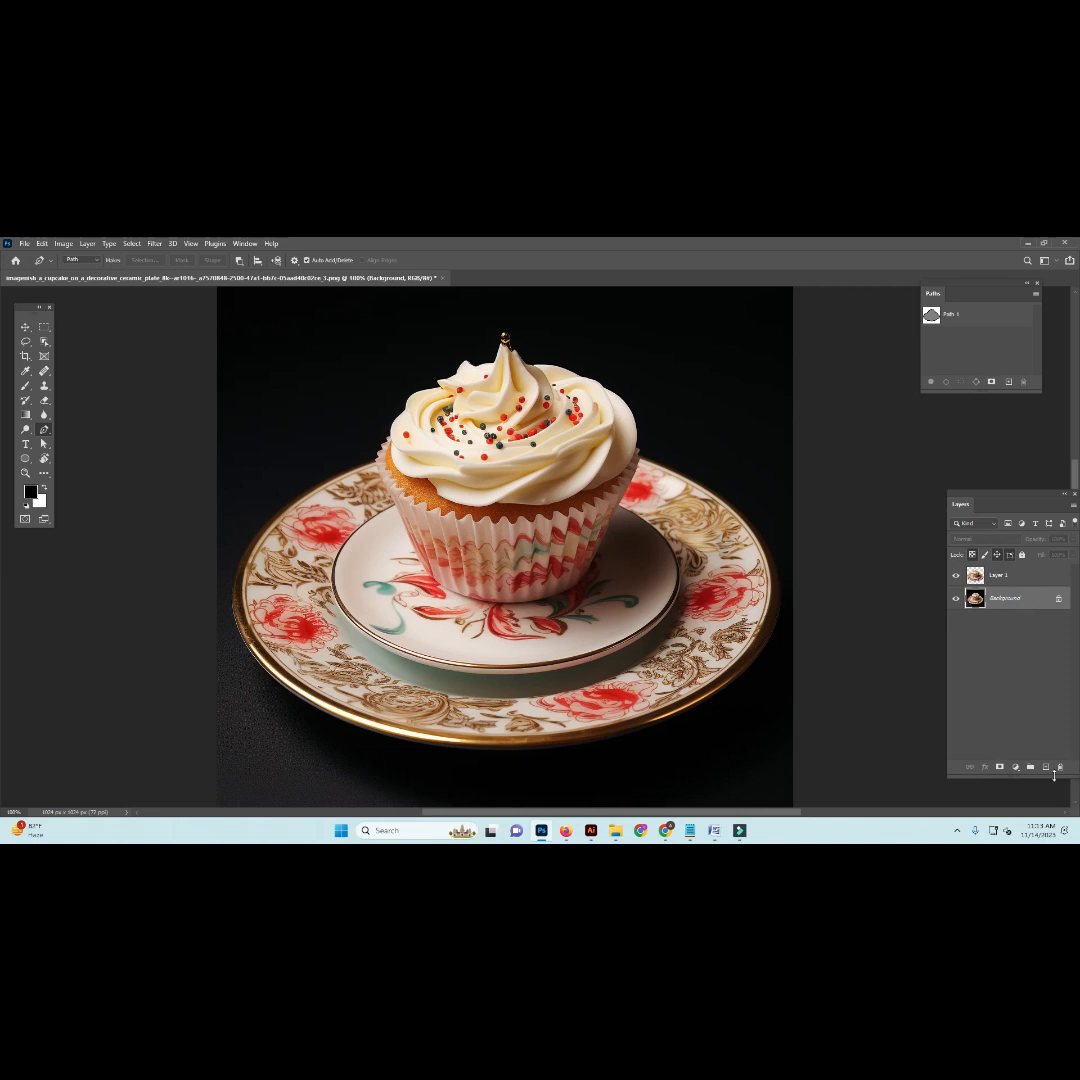
{"action": "left_click", "coordinate": [1045, 767]}
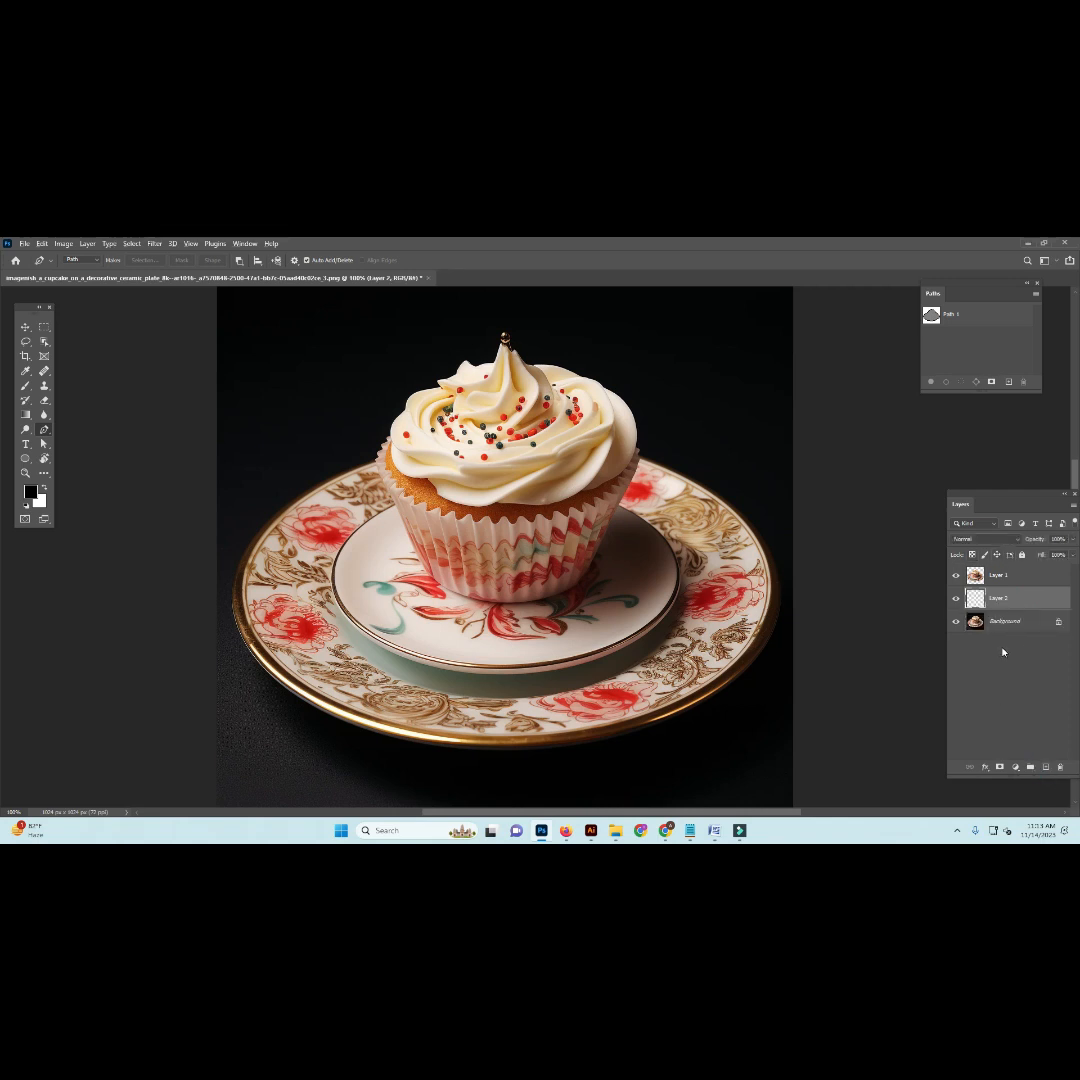
{"action": "key", "text": "ctrl+BackSpace"}
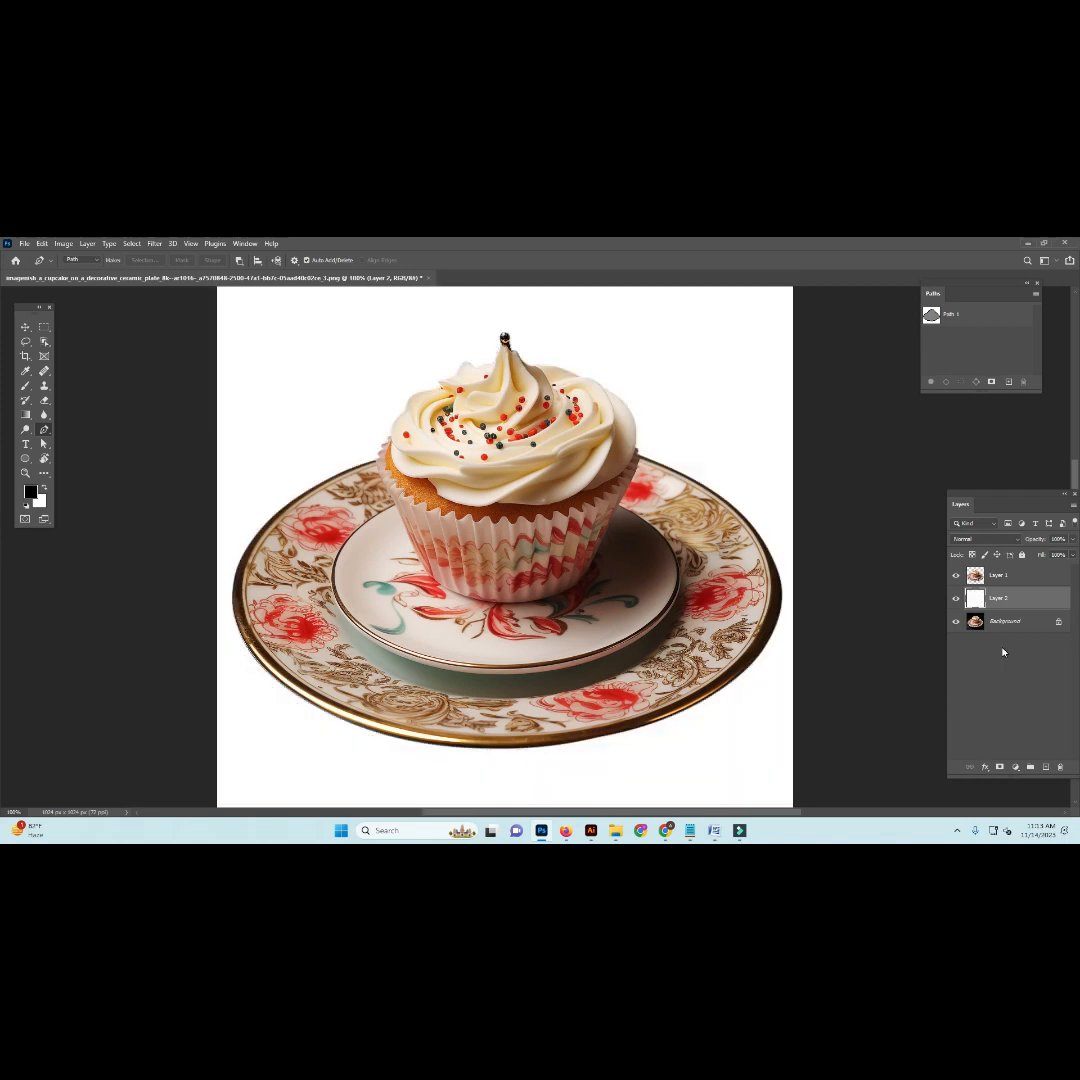
Step: Examine the edges of the cupcake and plate cutout on white, toggling the visibility of the layers beneath it
{"action": "scroll", "coordinate": [829, 616], "scroll_direction": "down", "scroll_amount": 2}
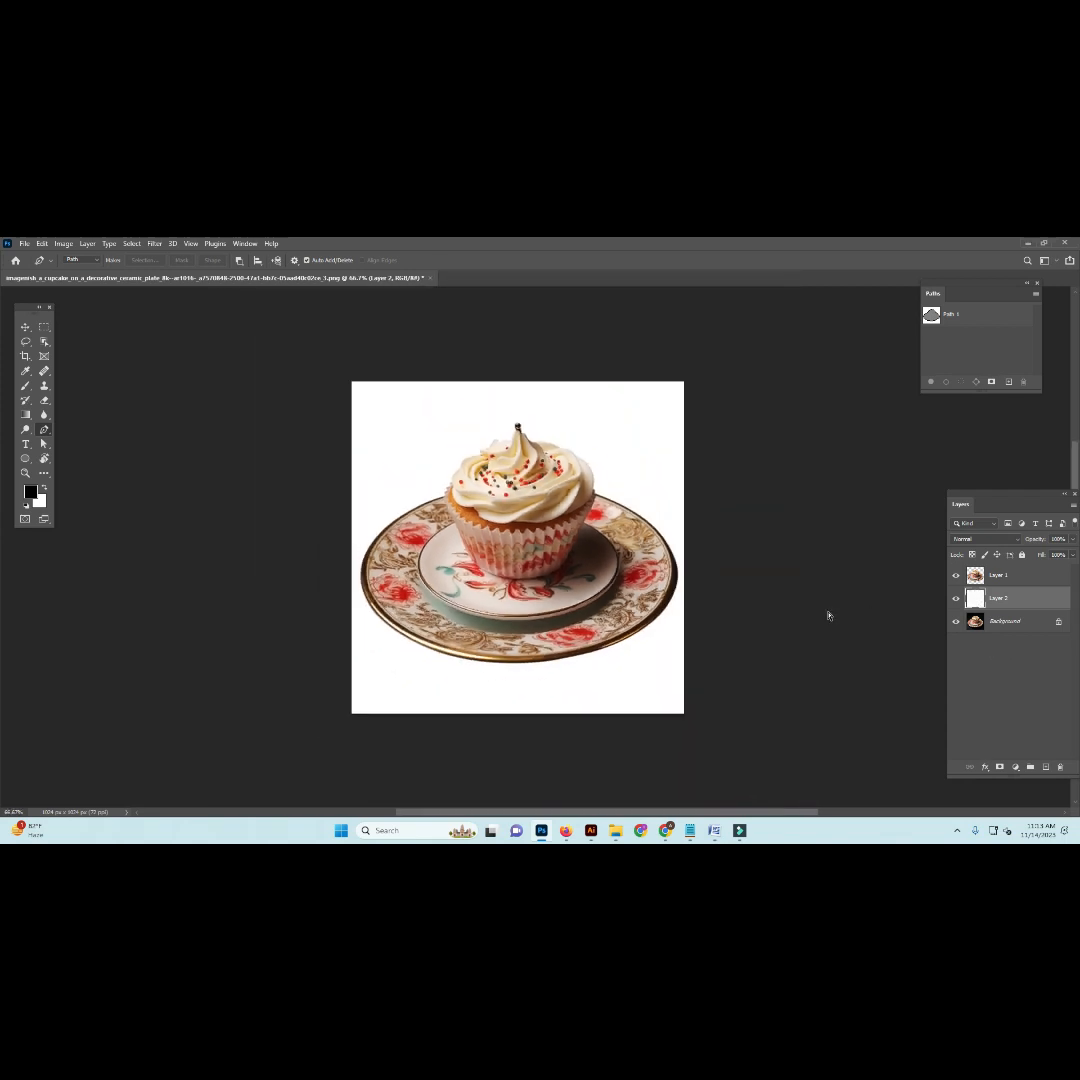
{"action": "scroll", "coordinate": [651, 586], "scroll_direction": "up", "scroll_amount": 2}
{"action": "left_click_drag", "start_coordinate": [547, 586], "coordinate": [631, 632]}
{"action": "scroll", "coordinate": [535, 537], "scroll_direction": "down", "scroll_amount": 1}
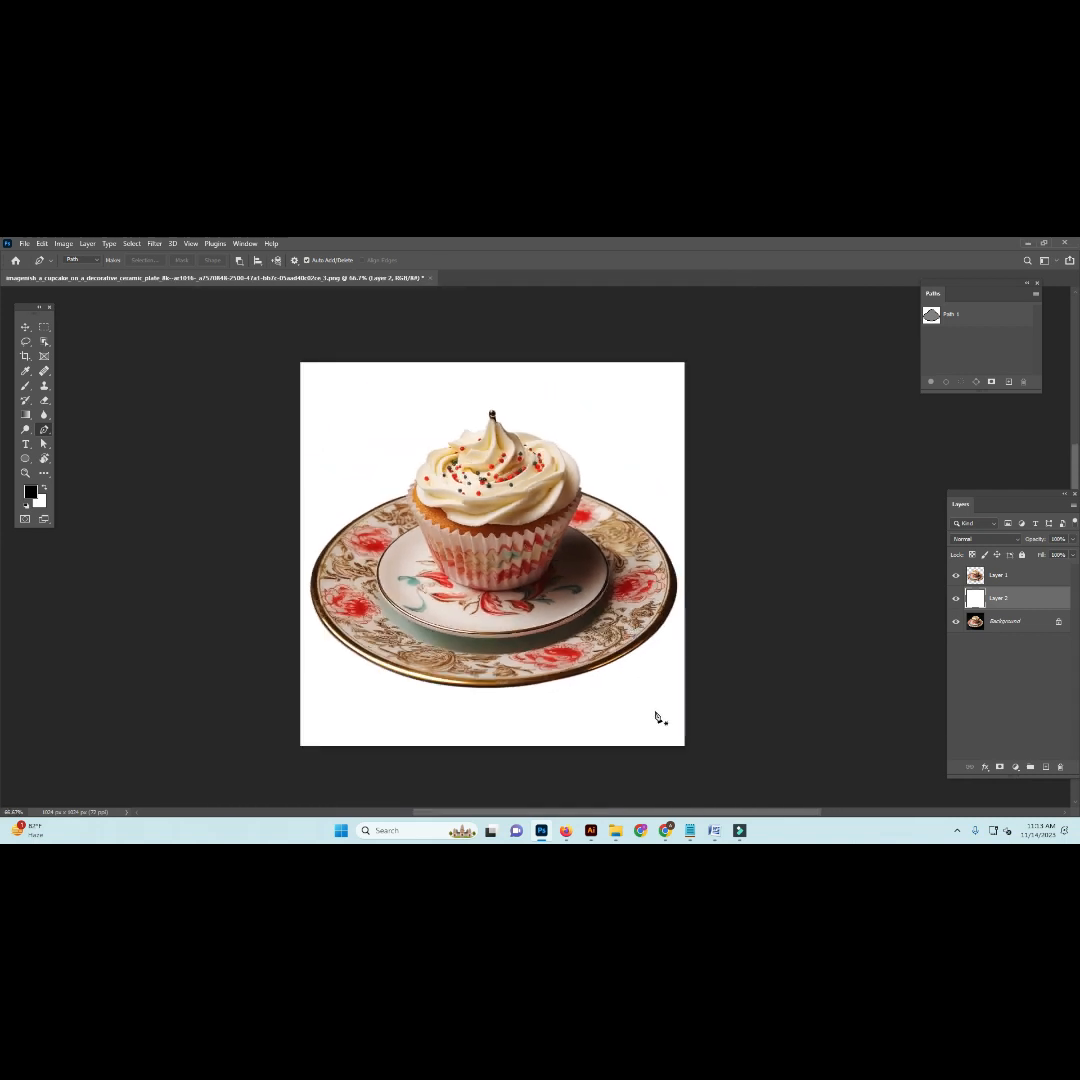
{"action": "scroll", "coordinate": [613, 672], "scroll_direction": "up", "scroll_amount": 1}
{"action": "left_click_drag", "start_coordinate": [617, 660], "coordinate": [627, 634]}
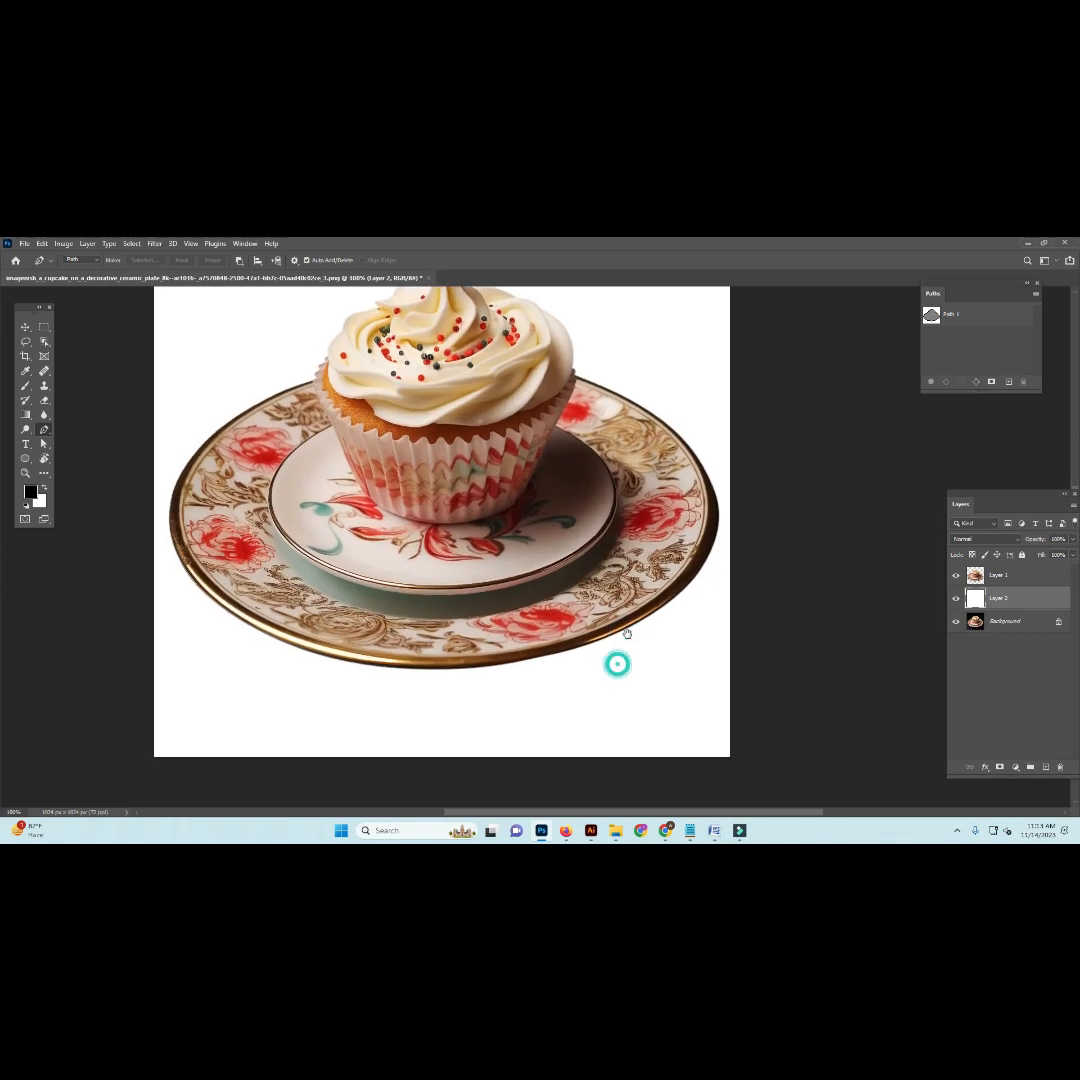
{"action": "scroll", "coordinate": [629, 638], "scroll_direction": "down", "scroll_amount": 1}
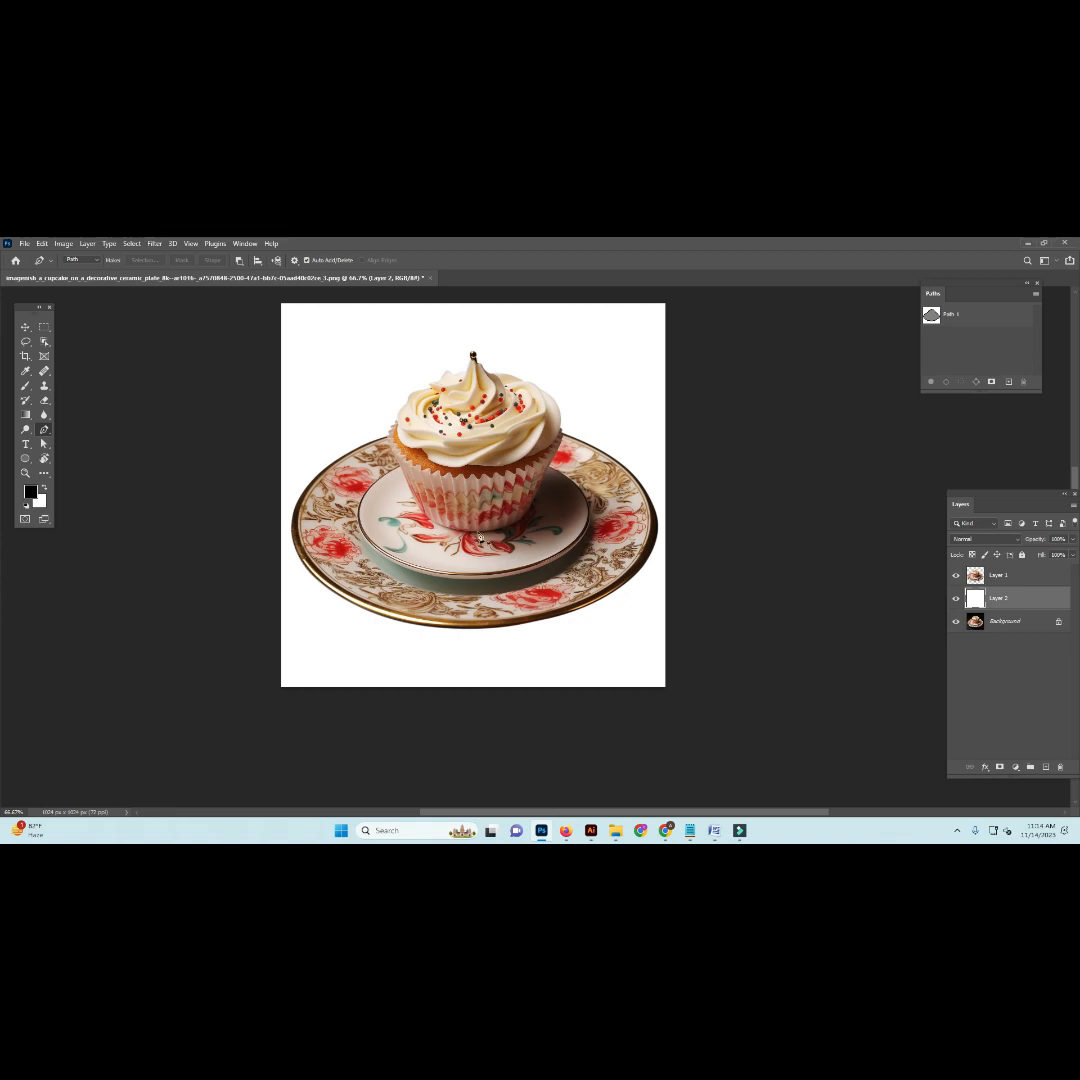
{"action": "left_click", "coordinate": [956, 621]}
{"action": "left_click", "coordinate": [956, 598]}
{"action": "left_click", "coordinate": [956, 598]}
Step: Add a layer between the Background and the white layer and fill it with a light pink foreground colour, hiding the white layer
{"action": "left_click", "coordinate": [1033, 626]}
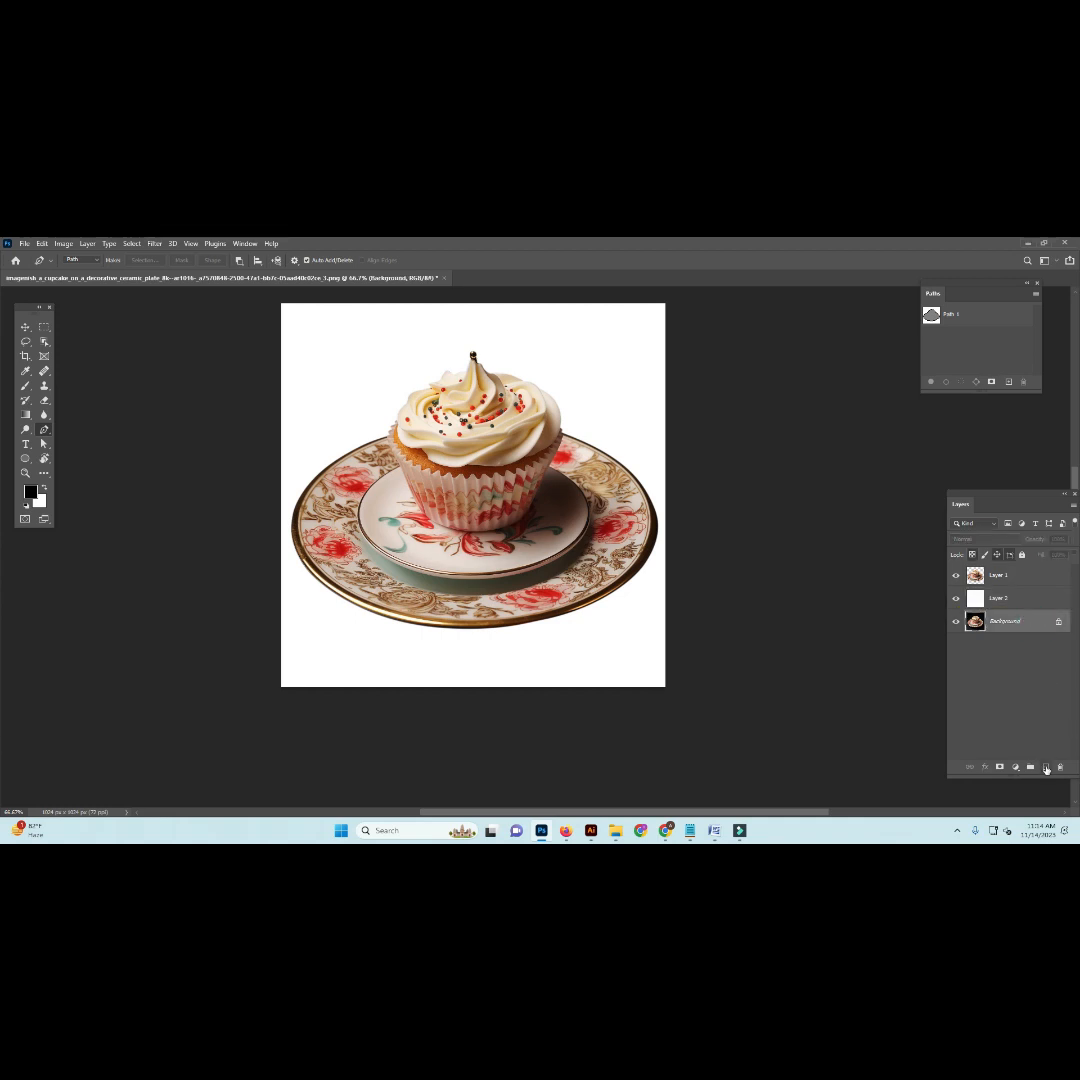
{"action": "key", "text": "ctrl+shift+alt+n"}
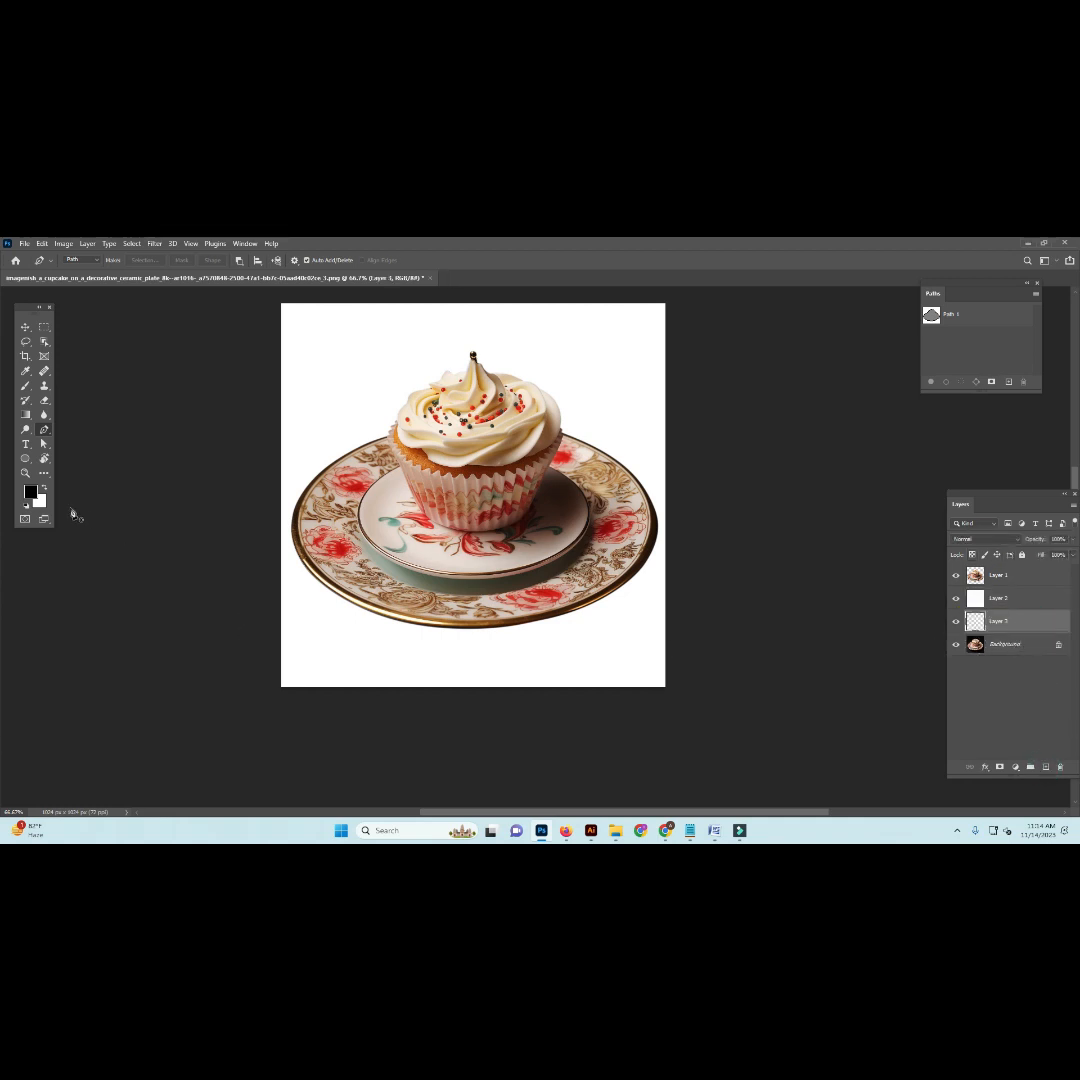
{"action": "left_click", "coordinate": [31, 491]}
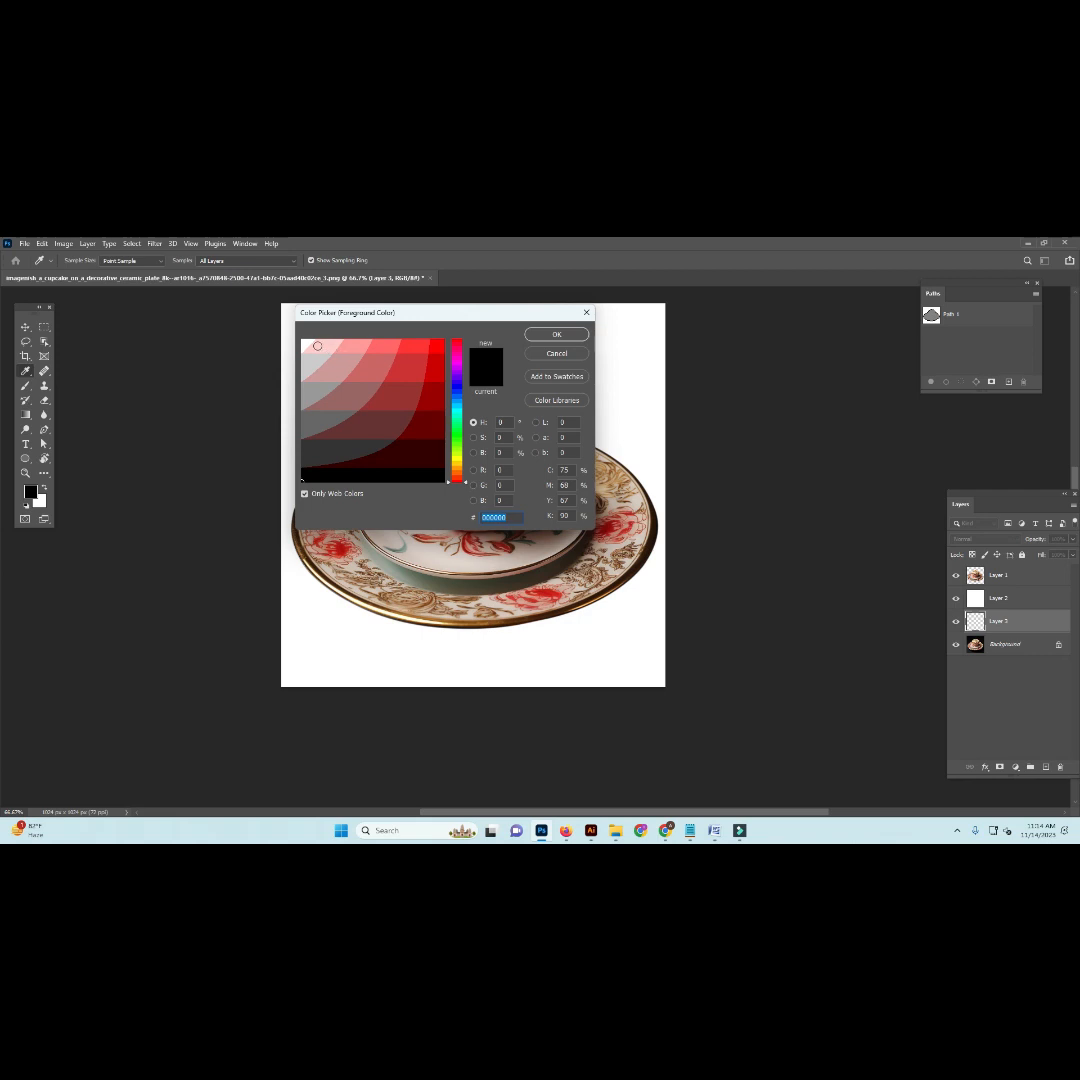
{"action": "left_click", "coordinate": [317, 345]}
{"action": "left_click", "coordinate": [569, 337]}
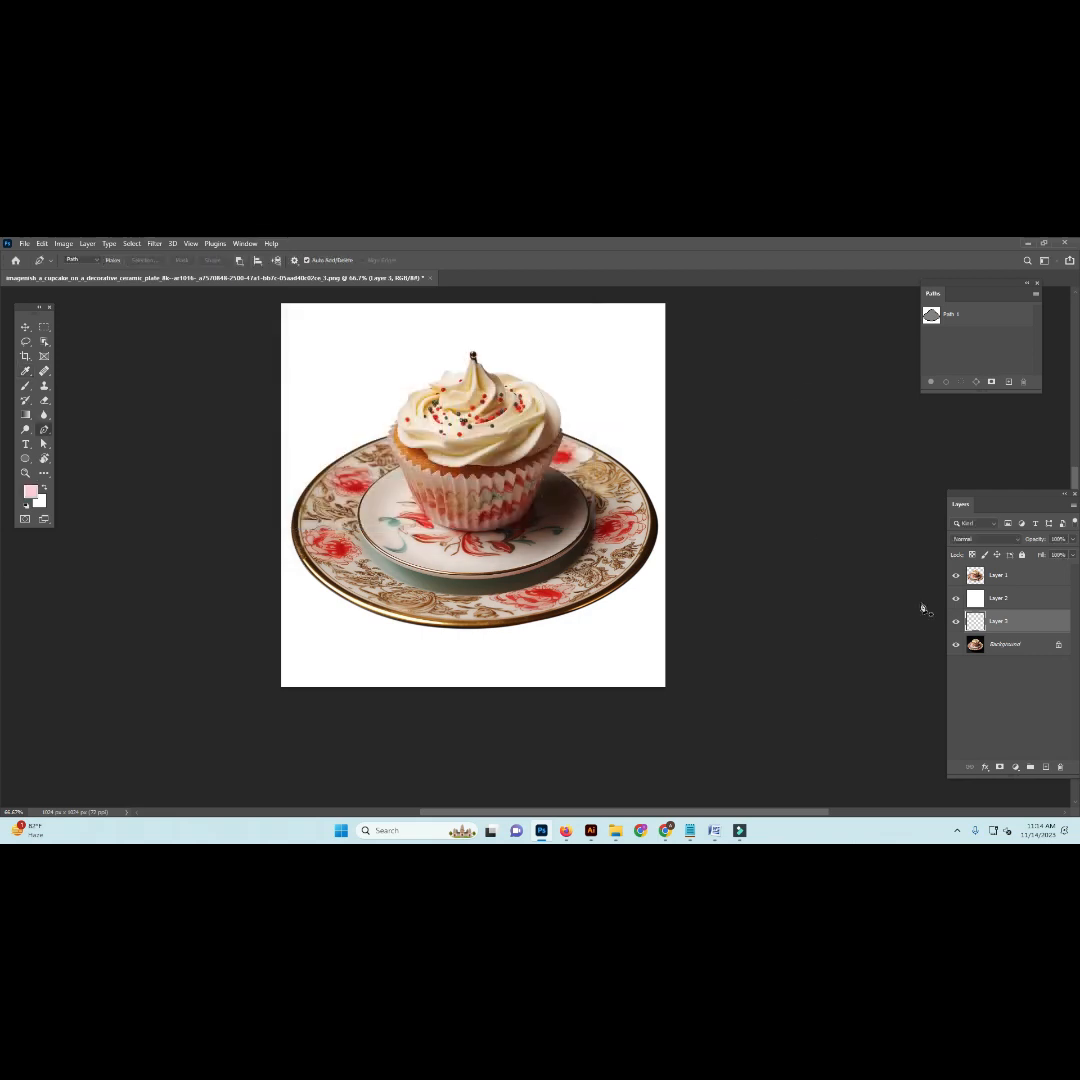
{"action": "key", "text": "alt+BackSpace"}
{"action": "left_click", "coordinate": [956, 600]}
{"action": "key", "text": "alt+BackSpace"}
Step: Compare the cutout against the pink and white backdrops by toggling the white layer, leaving that layer visible
{"action": "left_click", "coordinate": [953, 599]}
{"action": "left_click", "coordinate": [953, 599]}
{"action": "left_click", "coordinate": [953, 599]}
{"action": "left_click", "coordinate": [953, 599]}
{"action": "left_click", "coordinate": [953, 598]}
{"action": "left_click", "coordinate": [953, 598]}
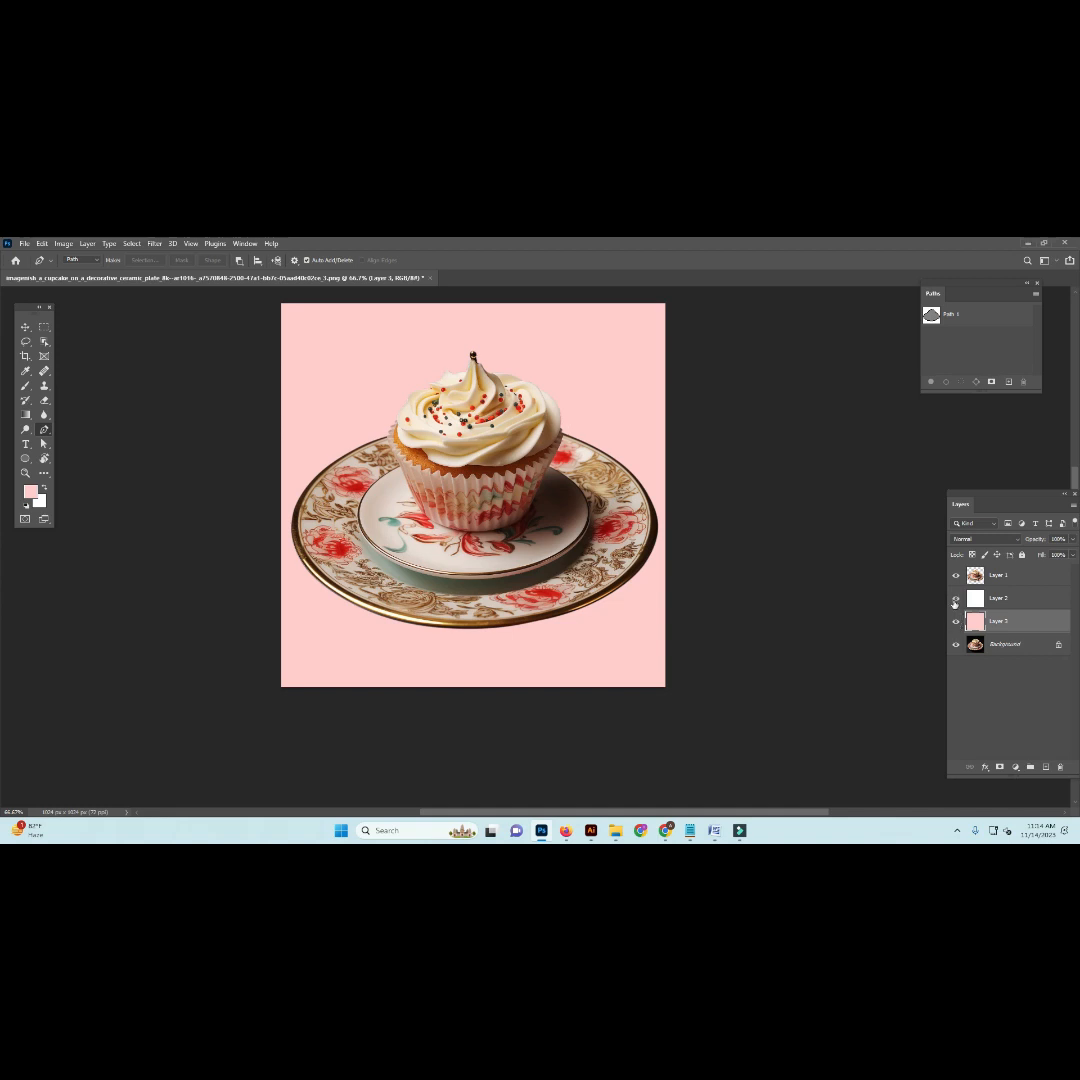
{"action": "left_click", "coordinate": [954, 600]}
{"action": "key", "text": "ctrl+minus"}
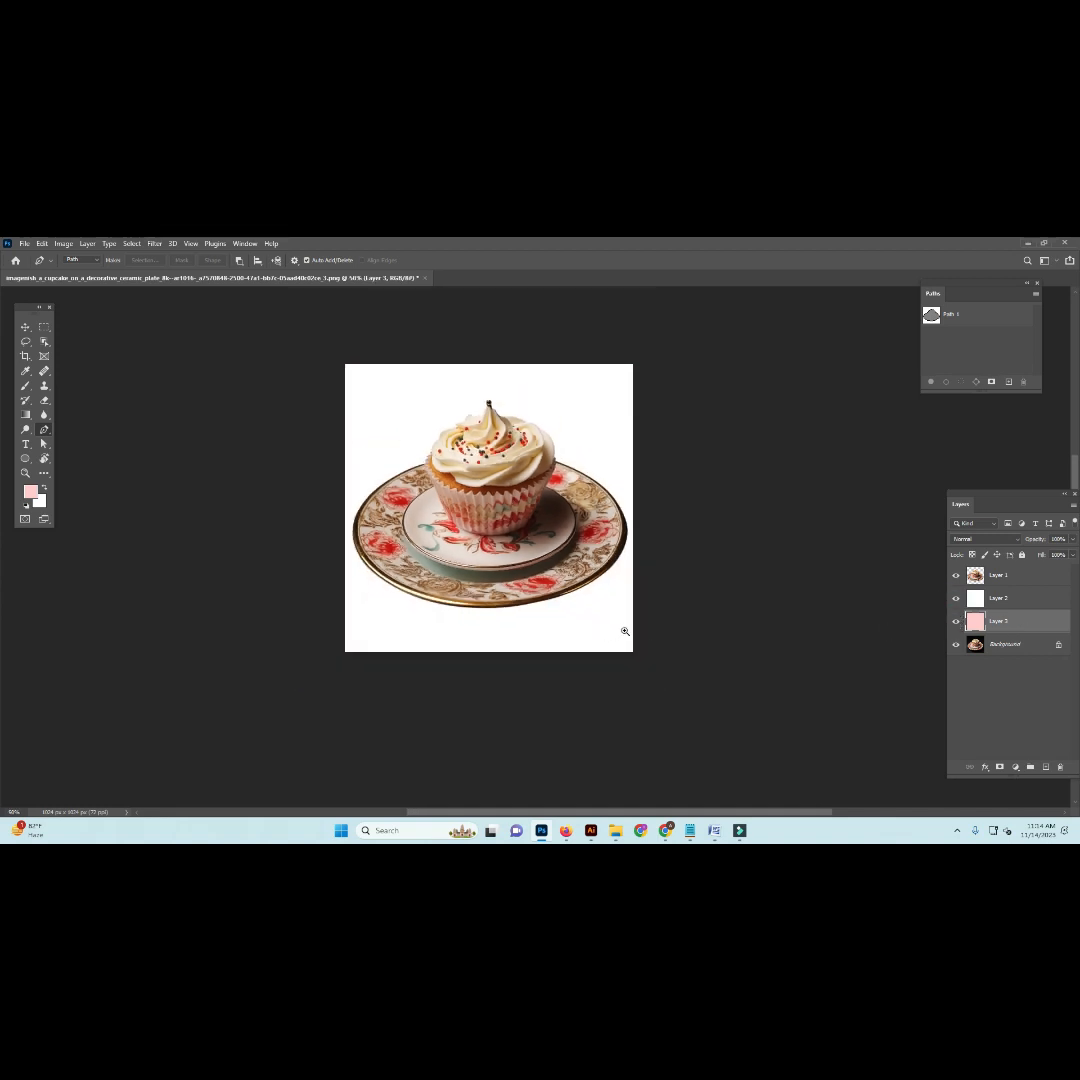
{"action": "key", "text": "ctrl+plus"}
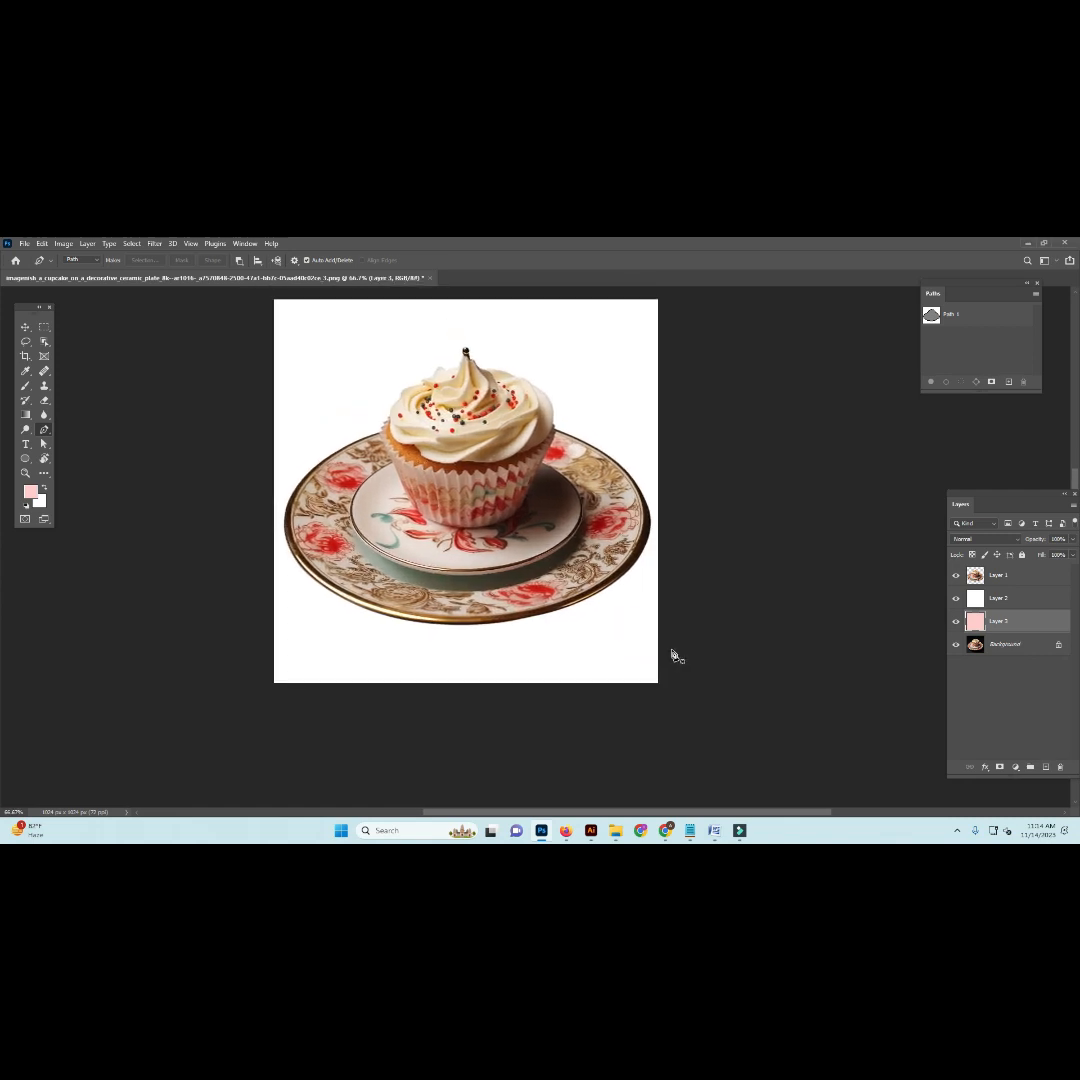
{"action": "left_click", "coordinate": [957, 598]}
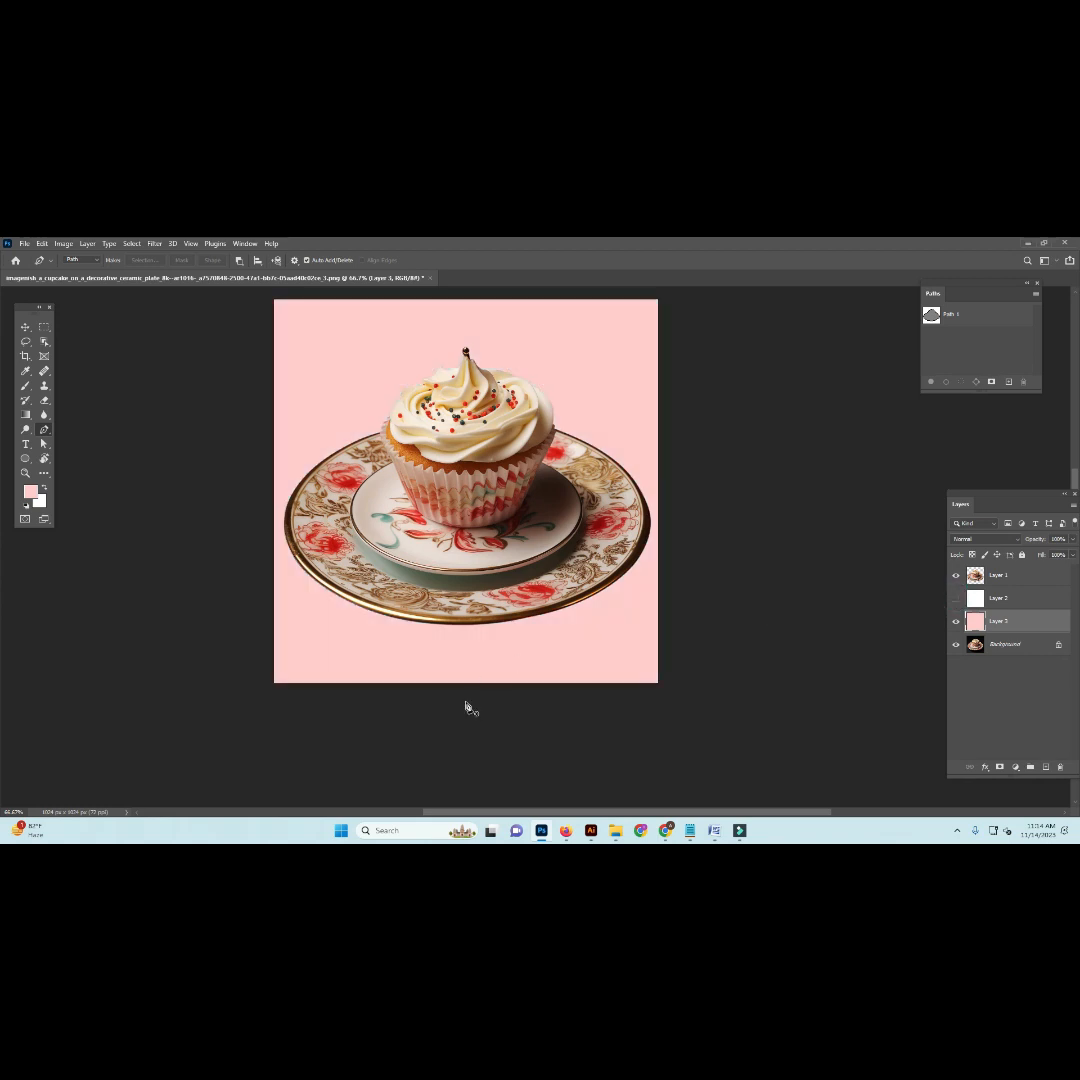
{"action": "key", "text": "ctrl+z"}
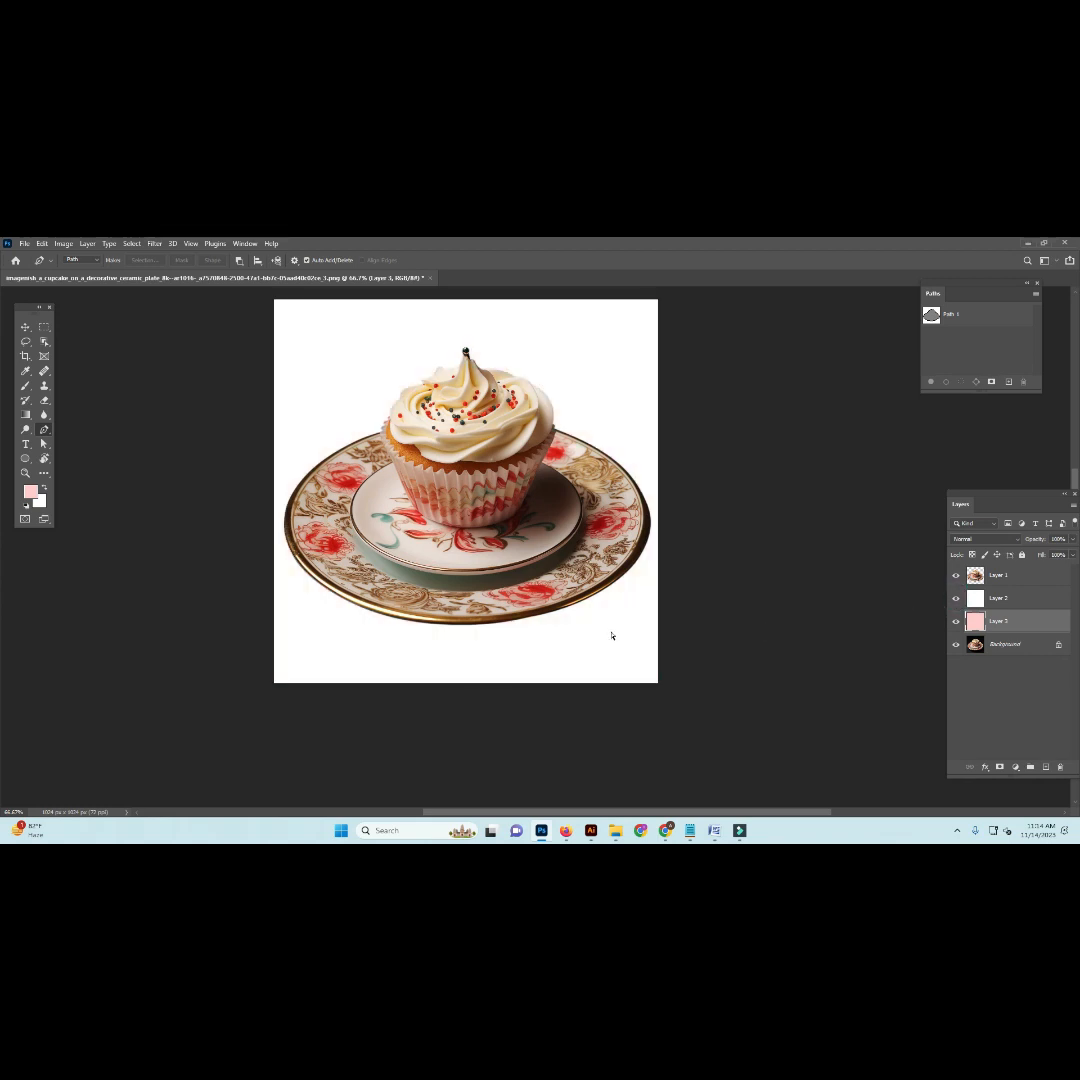
{"action": "key", "text": "ctrl+minus"}
{"action": "left_click", "coordinate": [596, 634], "text": "ctrl"}
{"action": "left_click_drag", "start_coordinate": [596, 633], "coordinate": [624, 700]}
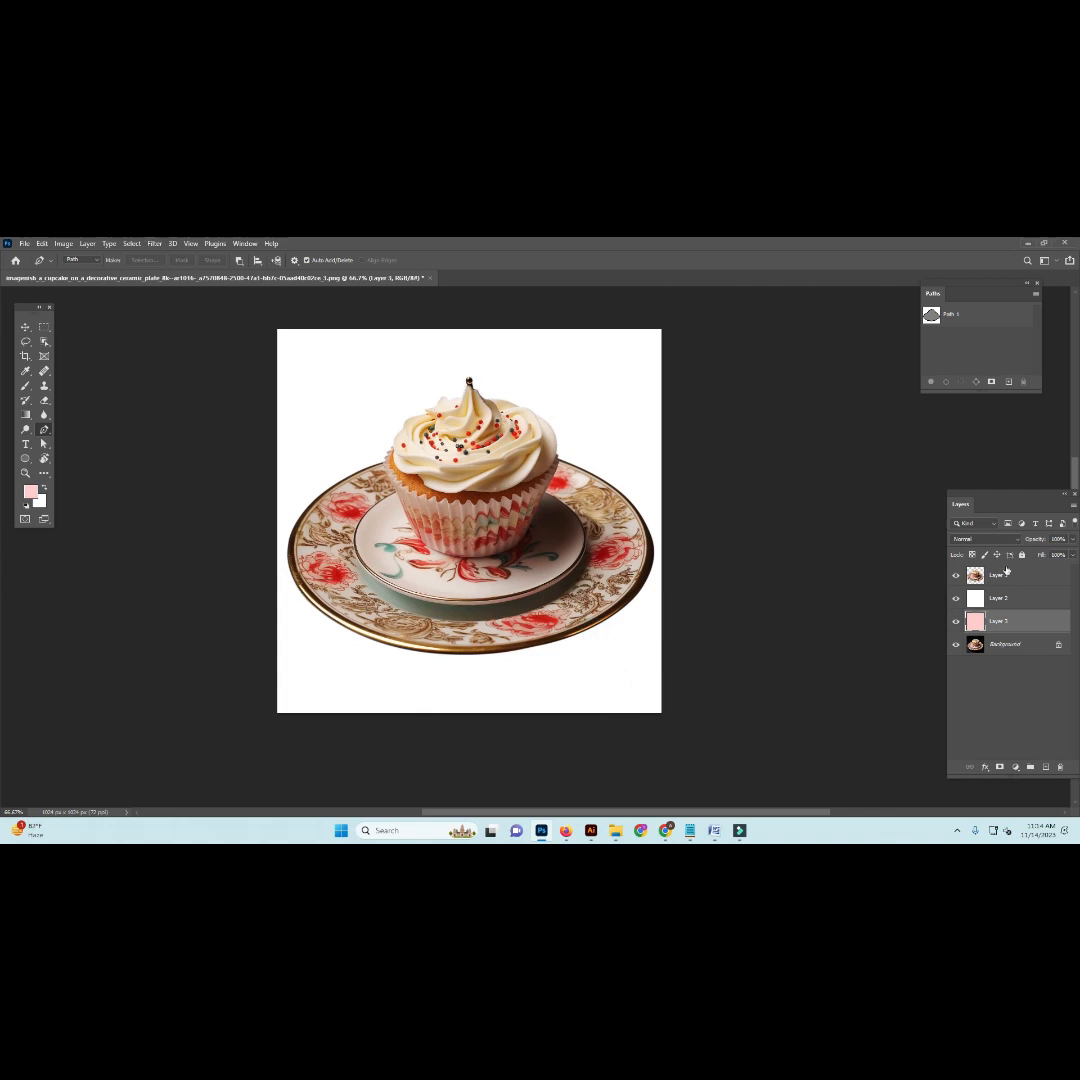
Step: Save the layered document as a Photoshop PSD file in the Images folder, with Maximize Compatibility on
{"action": "key", "text": "ctrl+shift+s"}
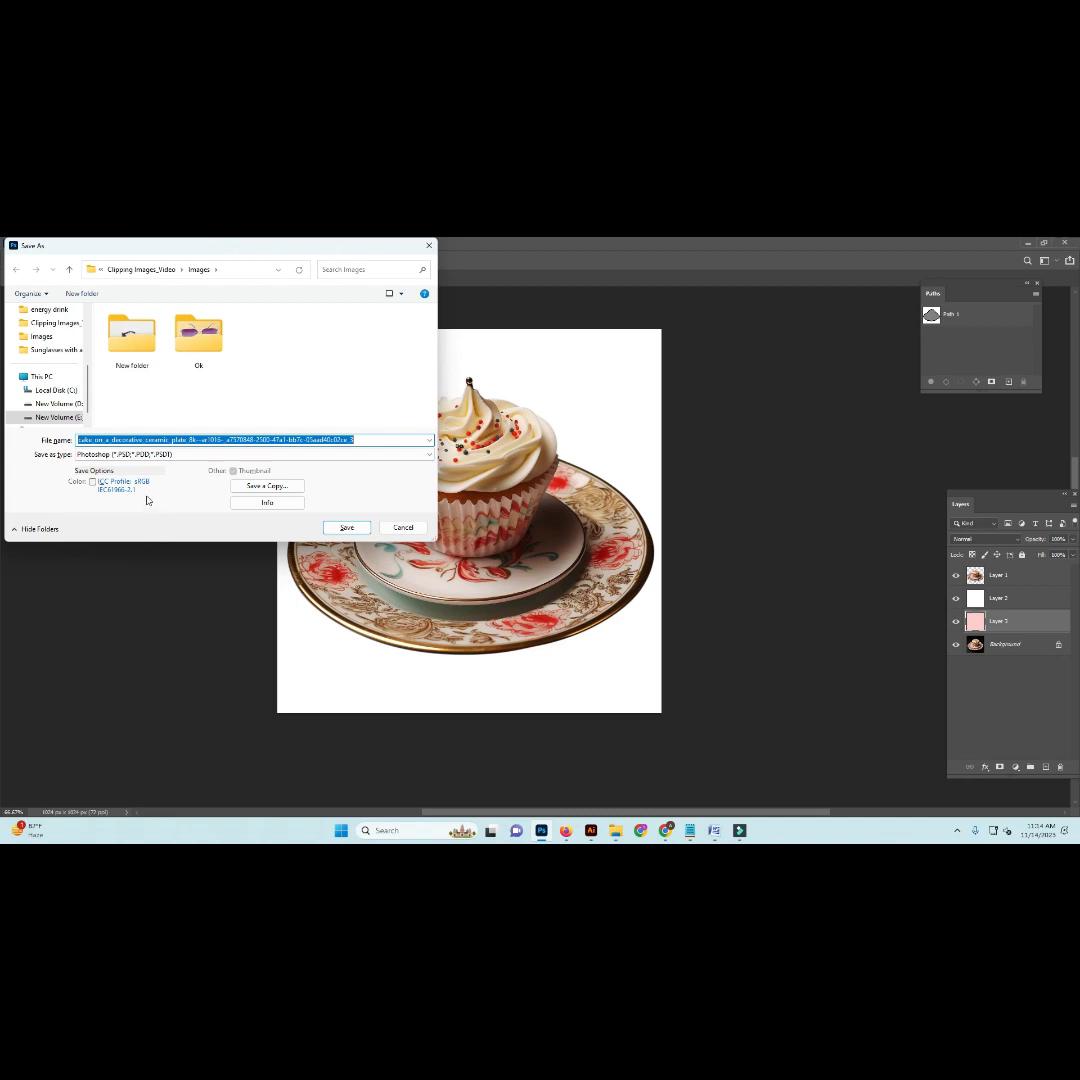
{"action": "left_click", "coordinate": [176, 455]}
{"action": "left_click", "coordinate": [176, 463]}
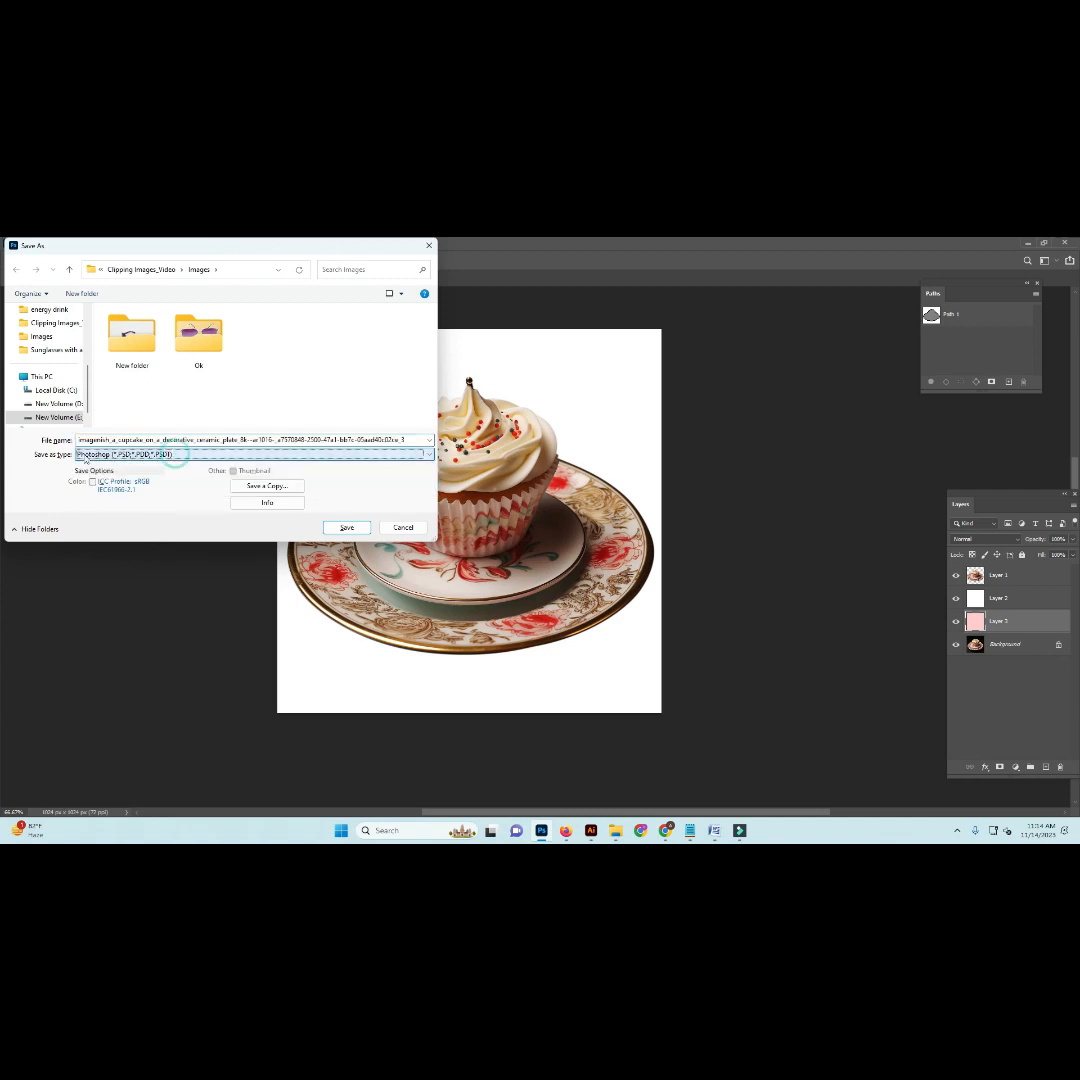
{"action": "left_click", "coordinate": [347, 526]}
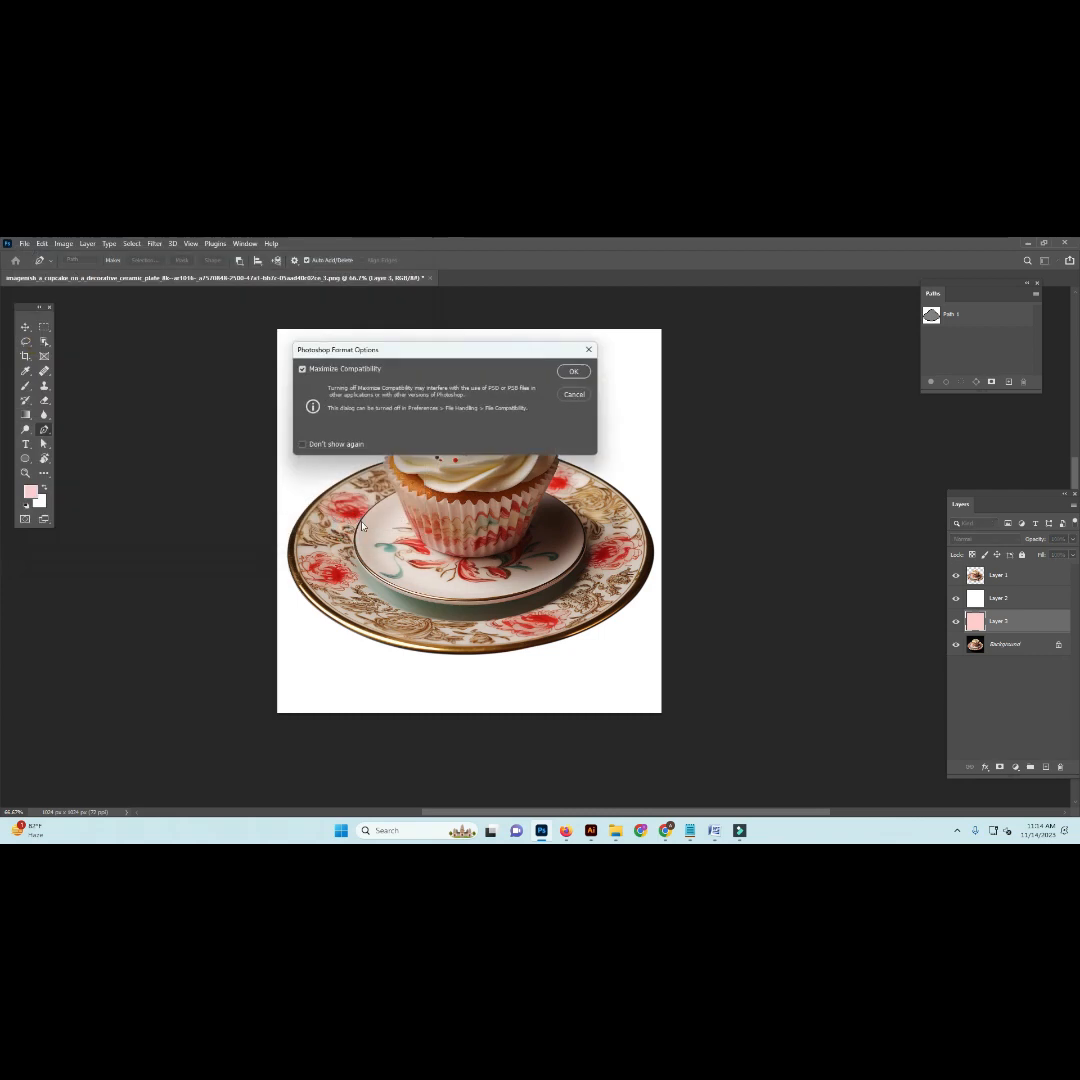
{"action": "left_click", "coordinate": [573, 371]}
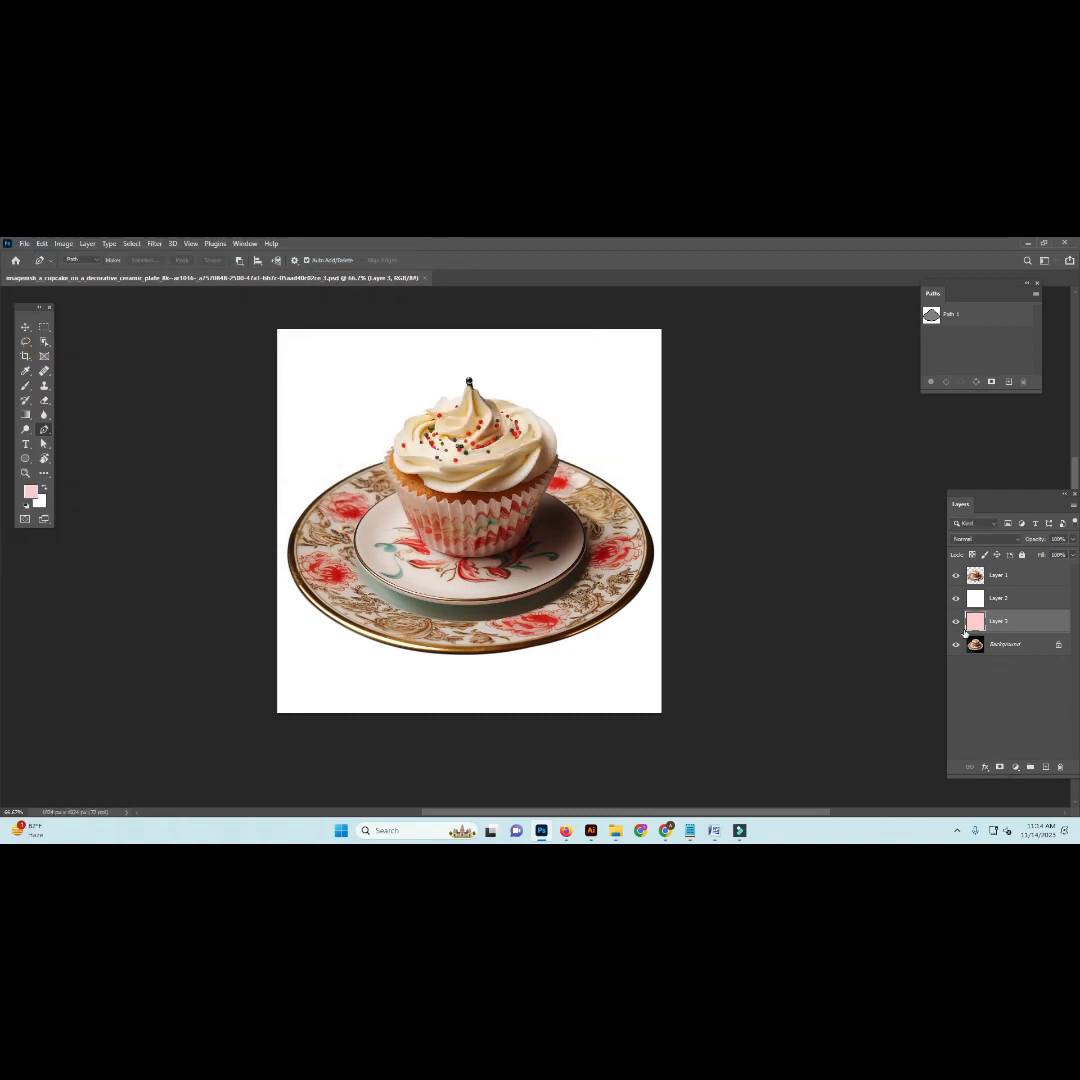
Step: Hide the white, pink and Background layers, and save a copy of the transparent cutout as PNG with the large file size option
{"action": "left_click_drag", "start_coordinate": [956, 597], "coordinate": [956, 645]}
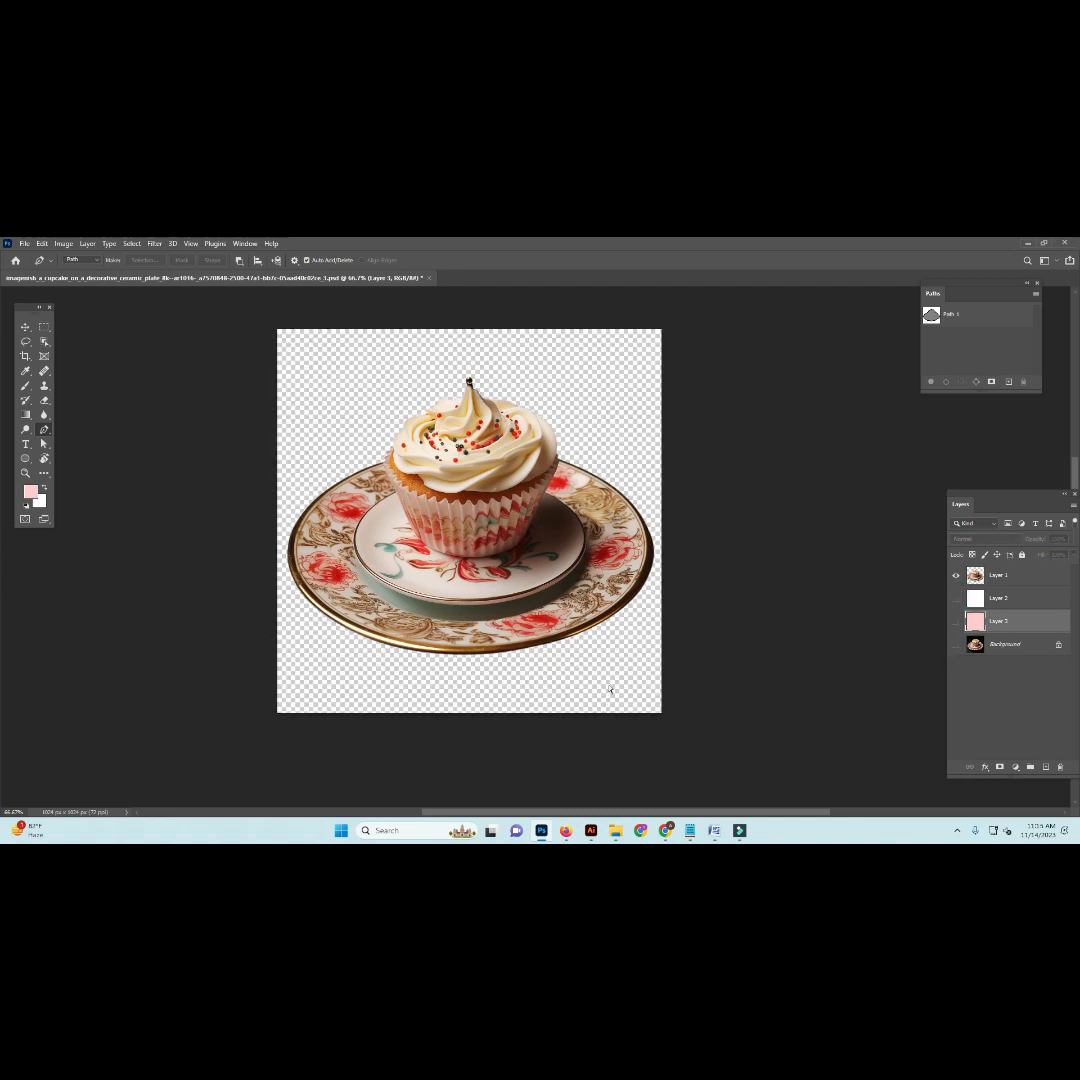
{"action": "key", "text": "ctrl+shift+s"}
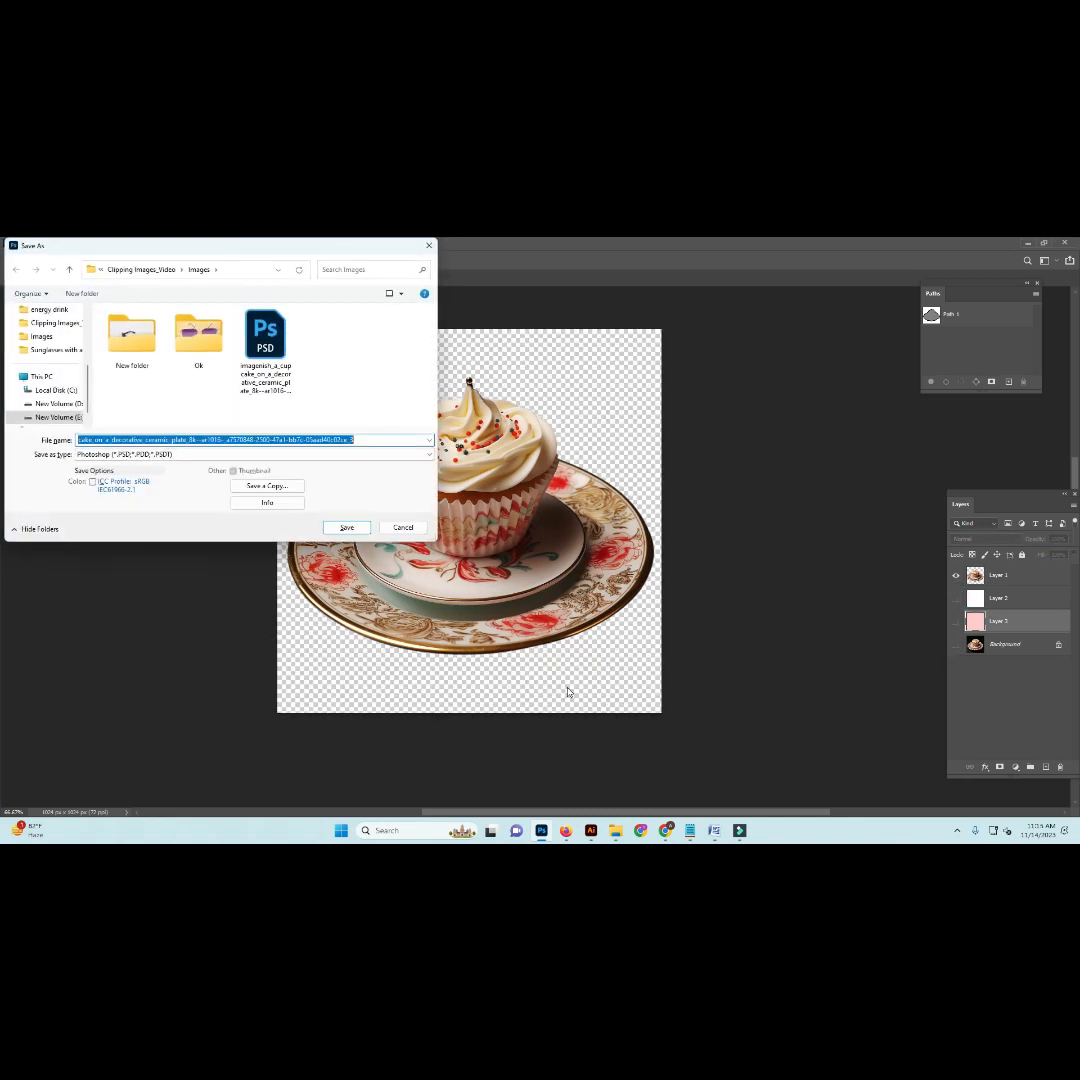
{"action": "left_click", "coordinate": [267, 485]}
{"action": "left_click", "coordinate": [183, 455]}
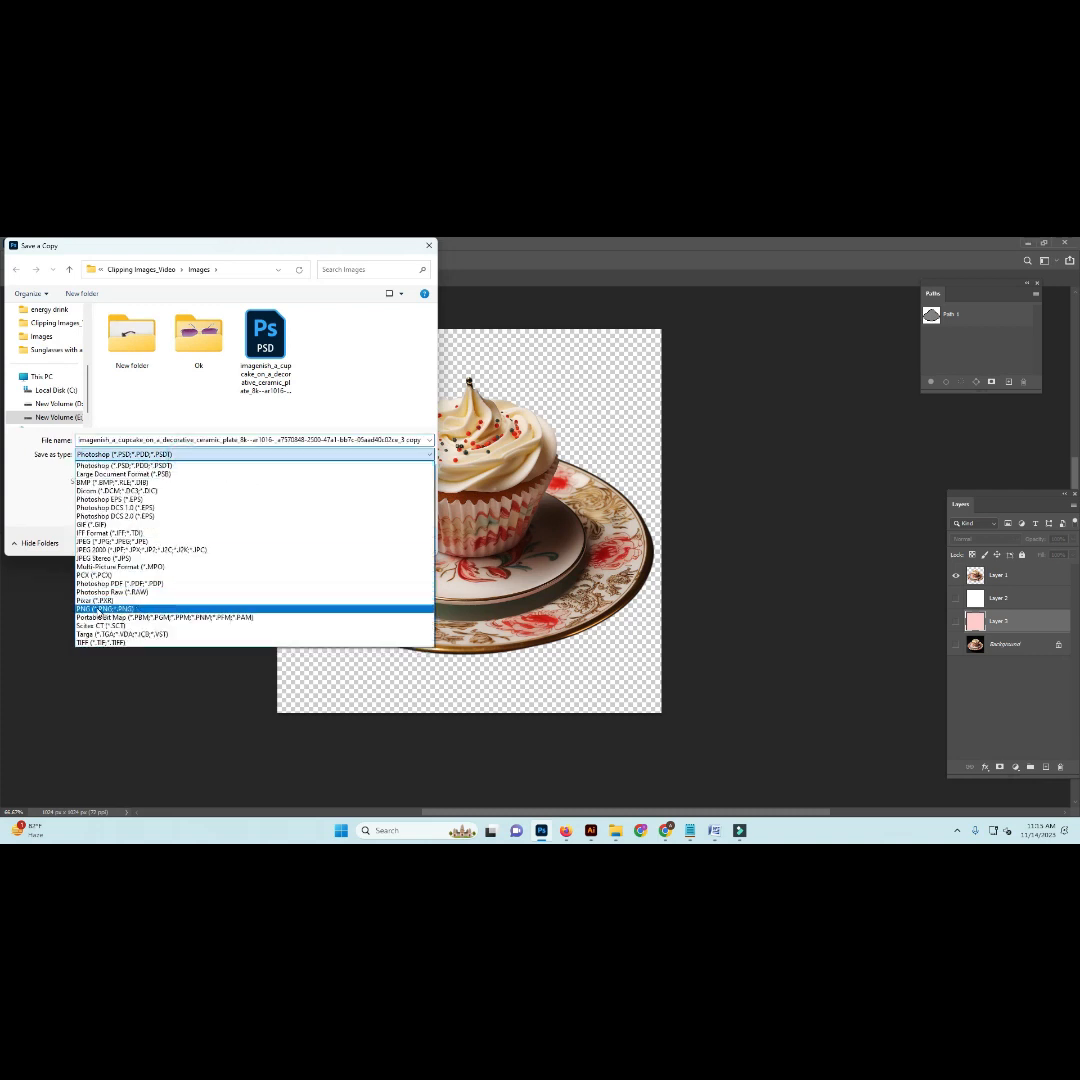
{"action": "left_click", "coordinate": [98, 609]}
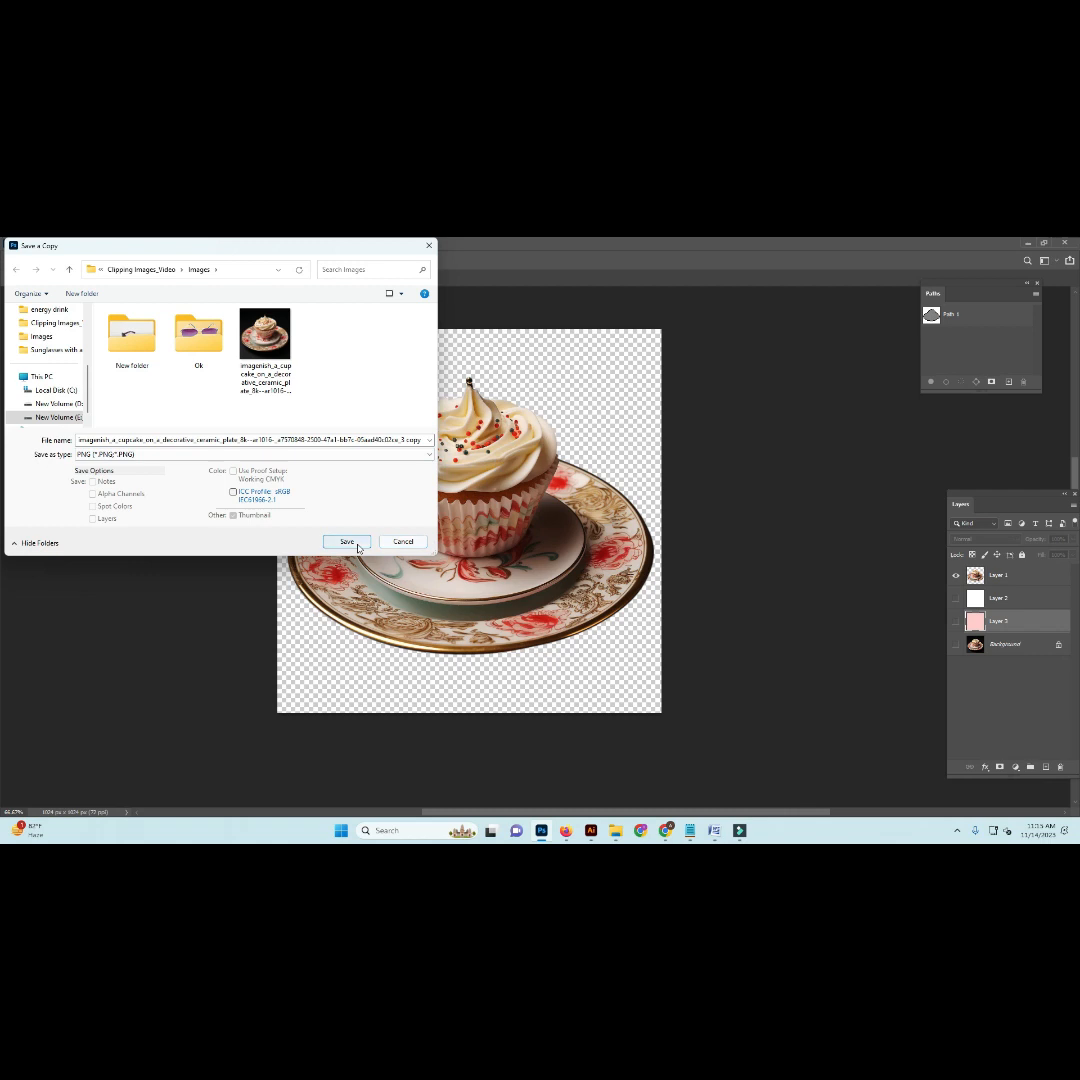
{"action": "left_click", "coordinate": [347, 541]}
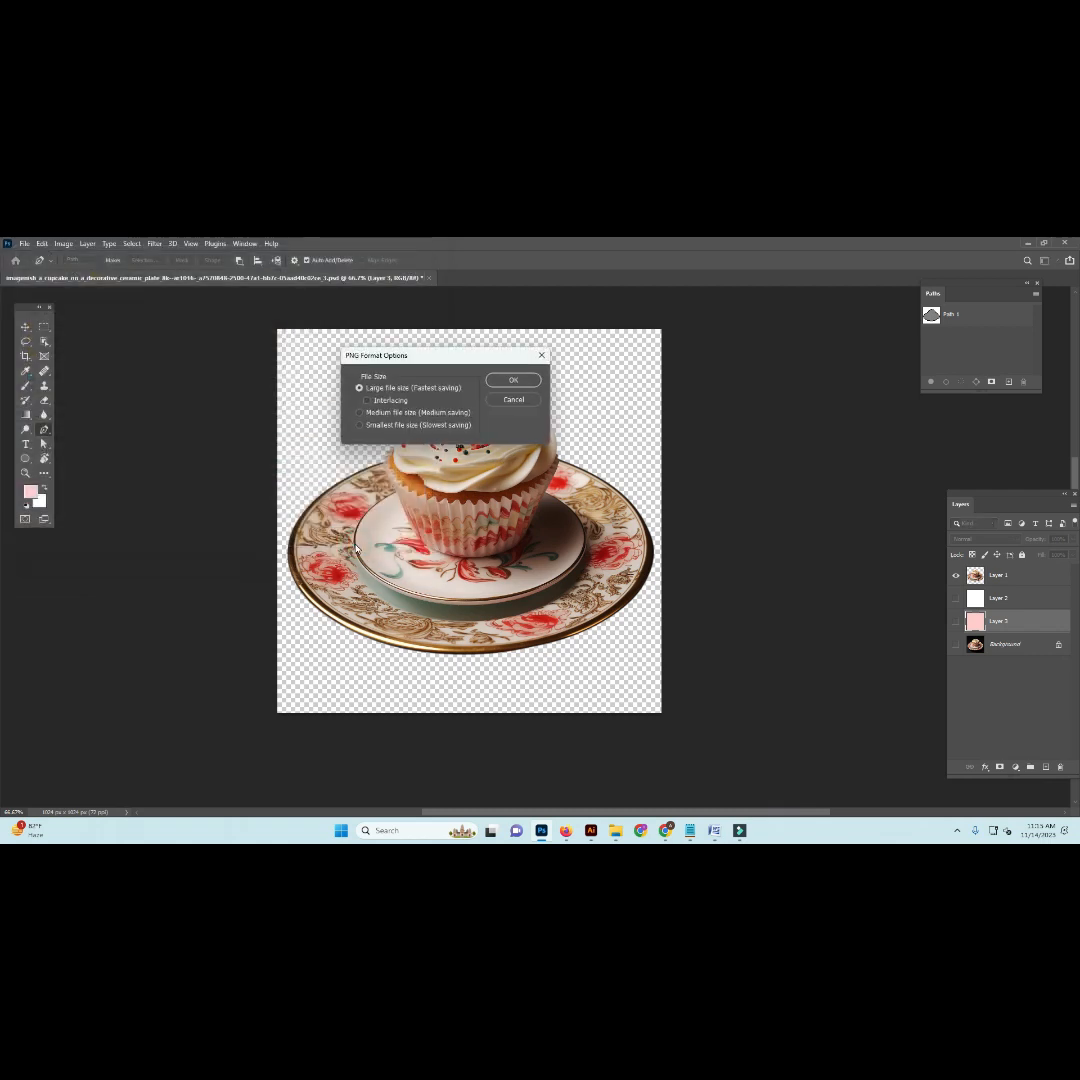
{"action": "left_click", "coordinate": [515, 385]}
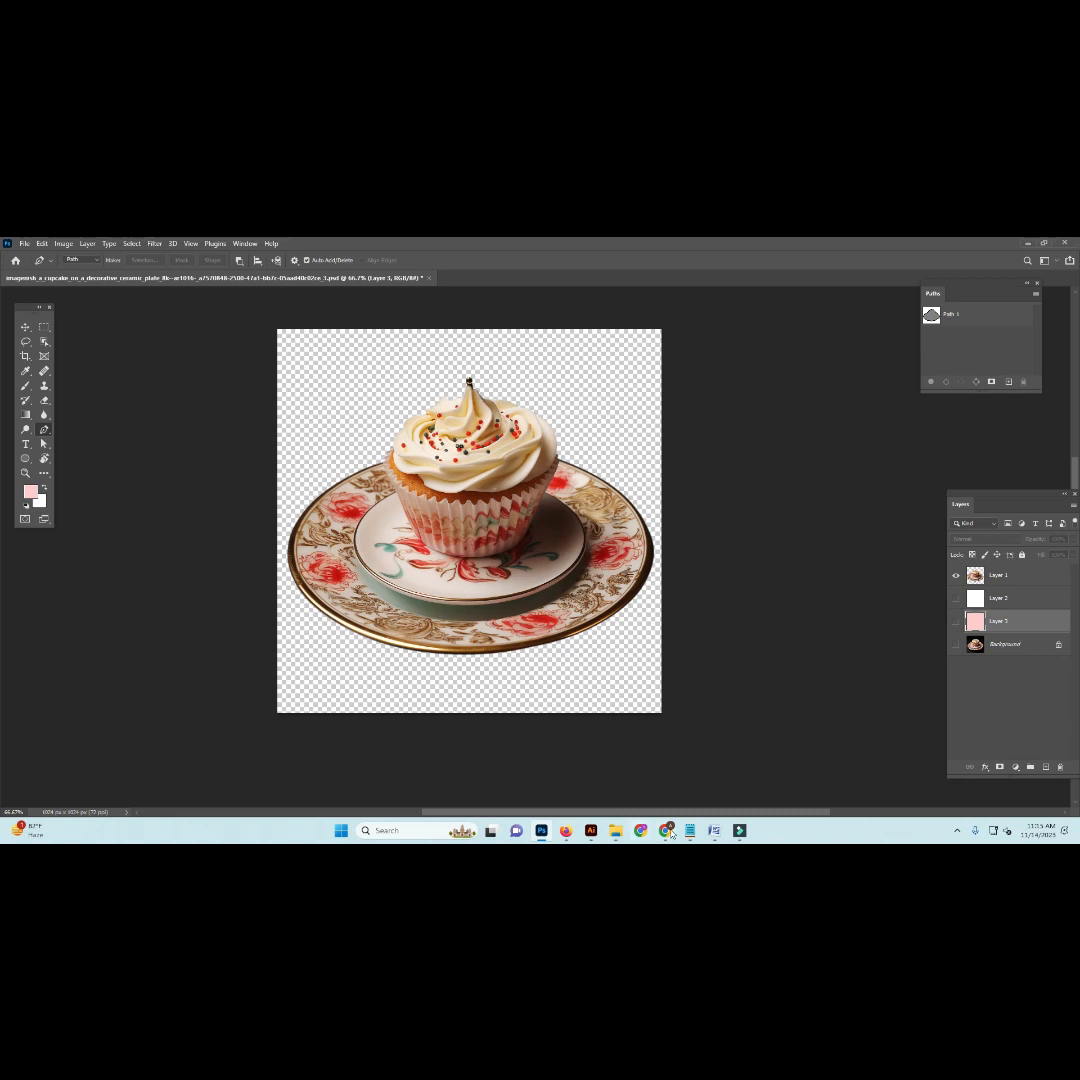
{"action": "mouse_move", "coordinate": [669, 840]}
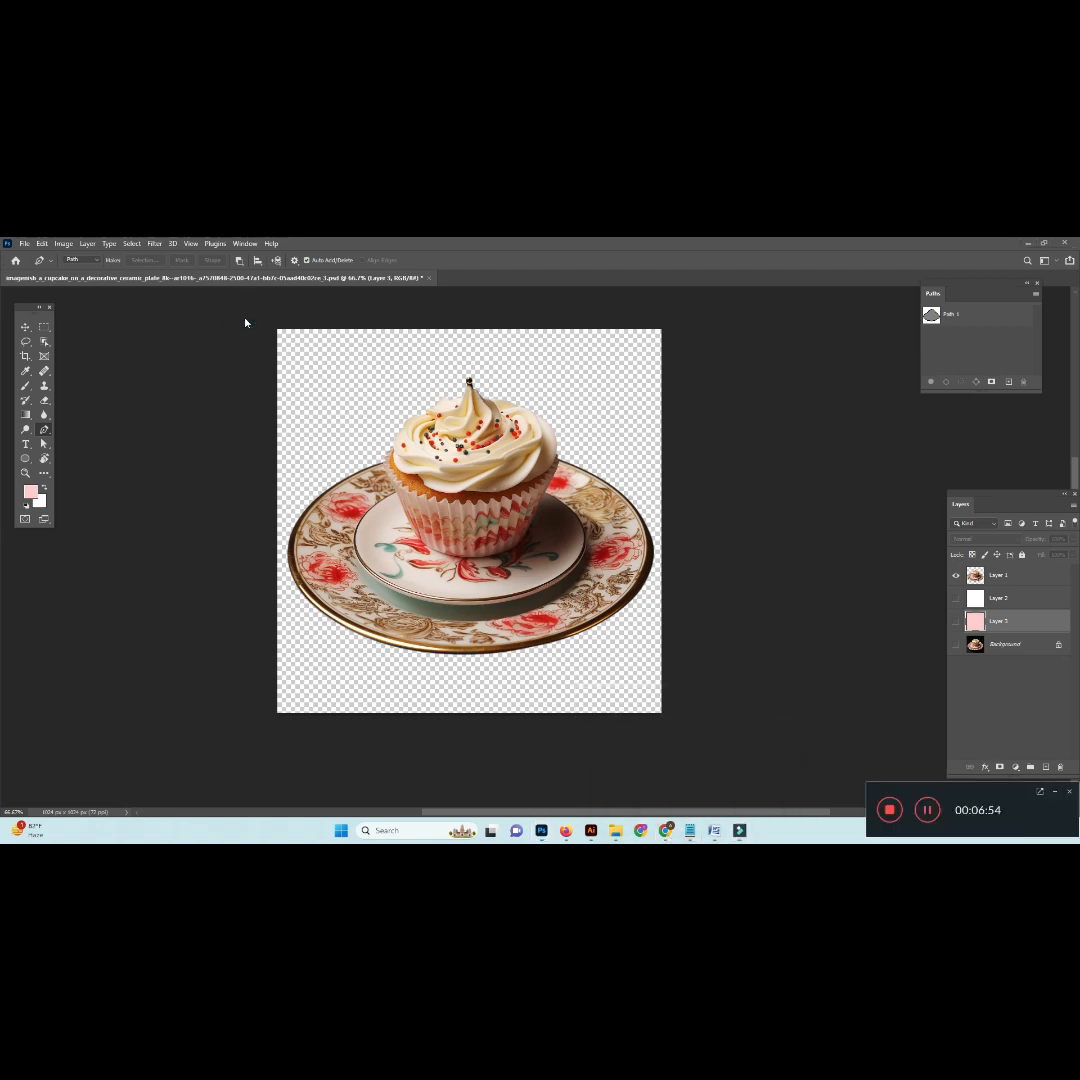
{"action": "left_click", "coordinate": [886, 814]}
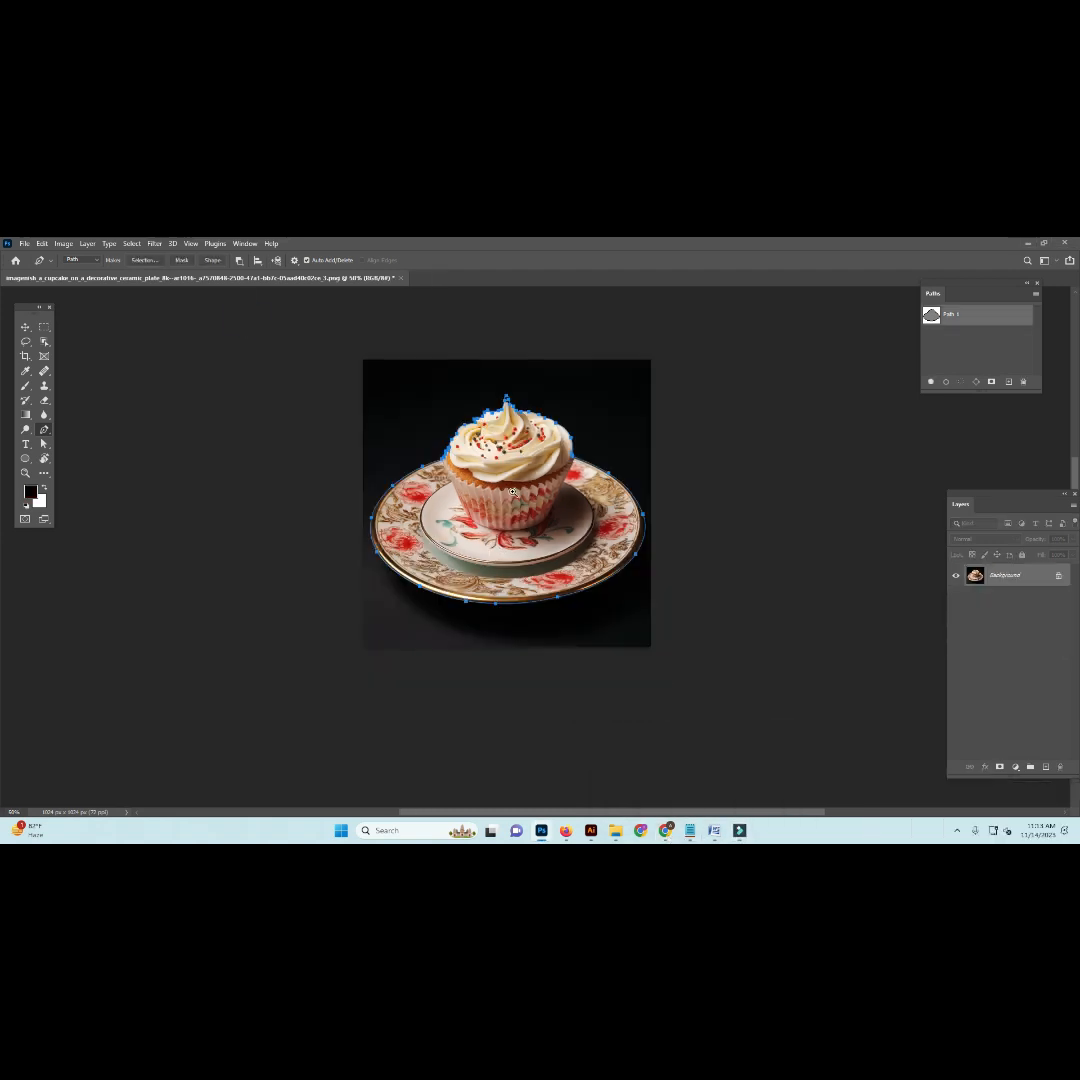